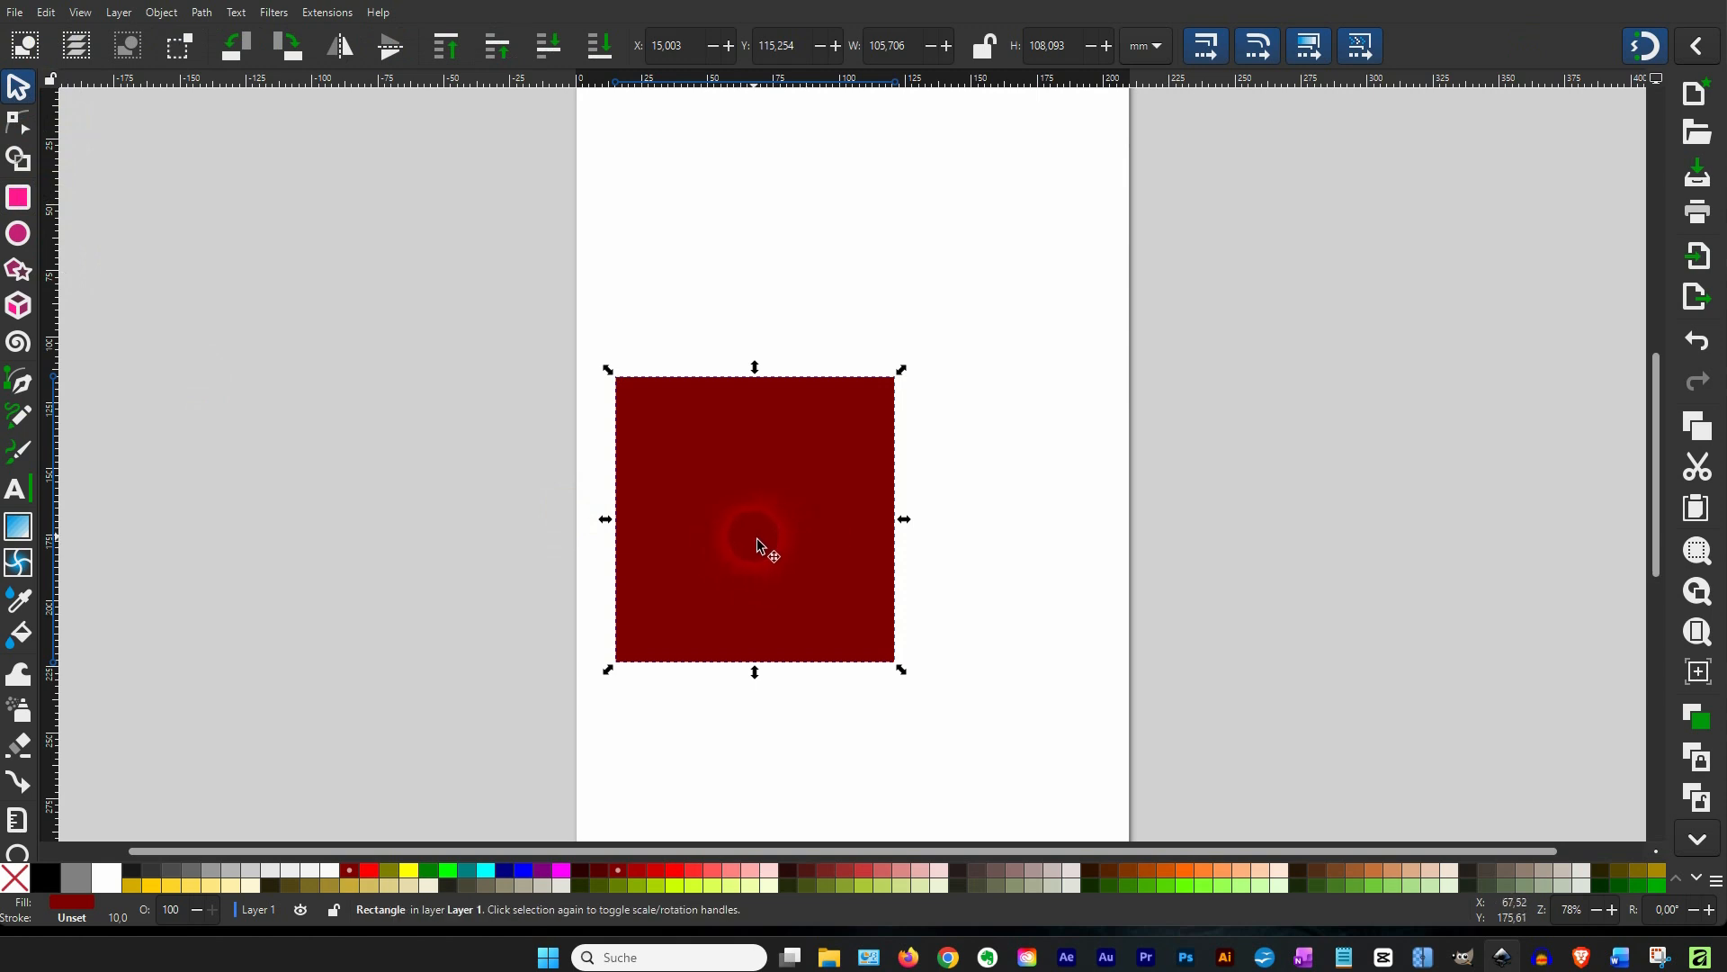
Duplicate the dark red square twice to form a row of three equal squares, edge to edge
left_click_drag(767, 528, 1295, 544)
left_click(1033, 559, "shift")
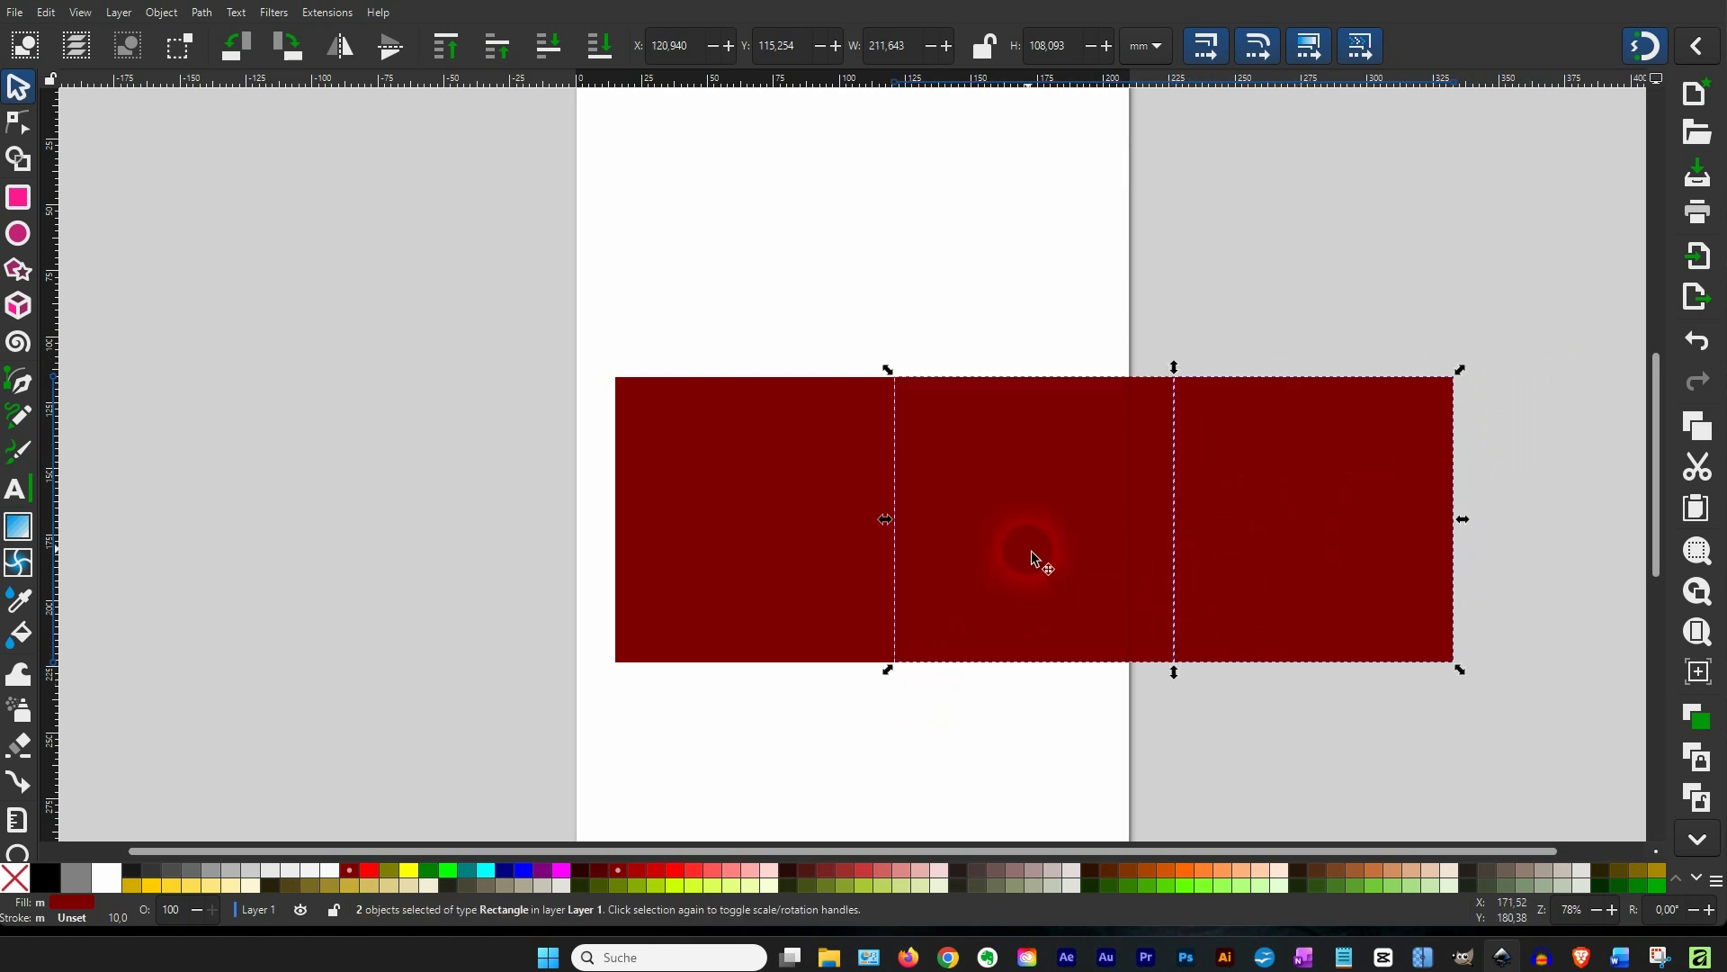
key("r")
left_click(841, 693)
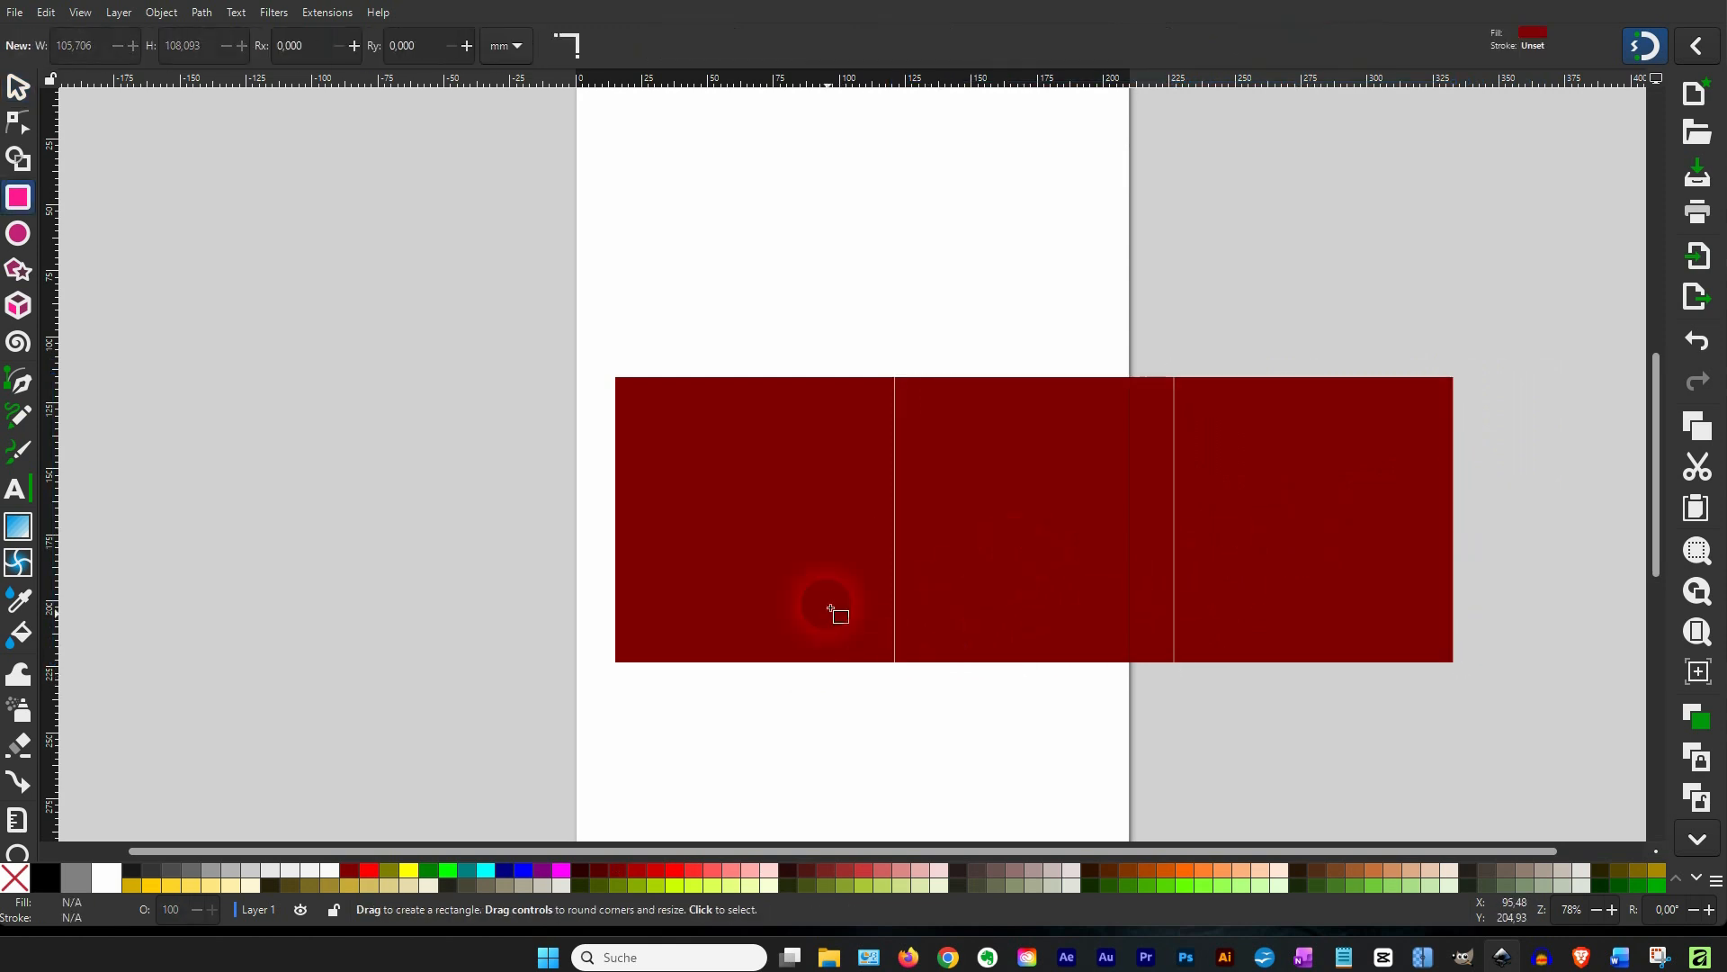
left_click_drag(807, 552, 751, 549)
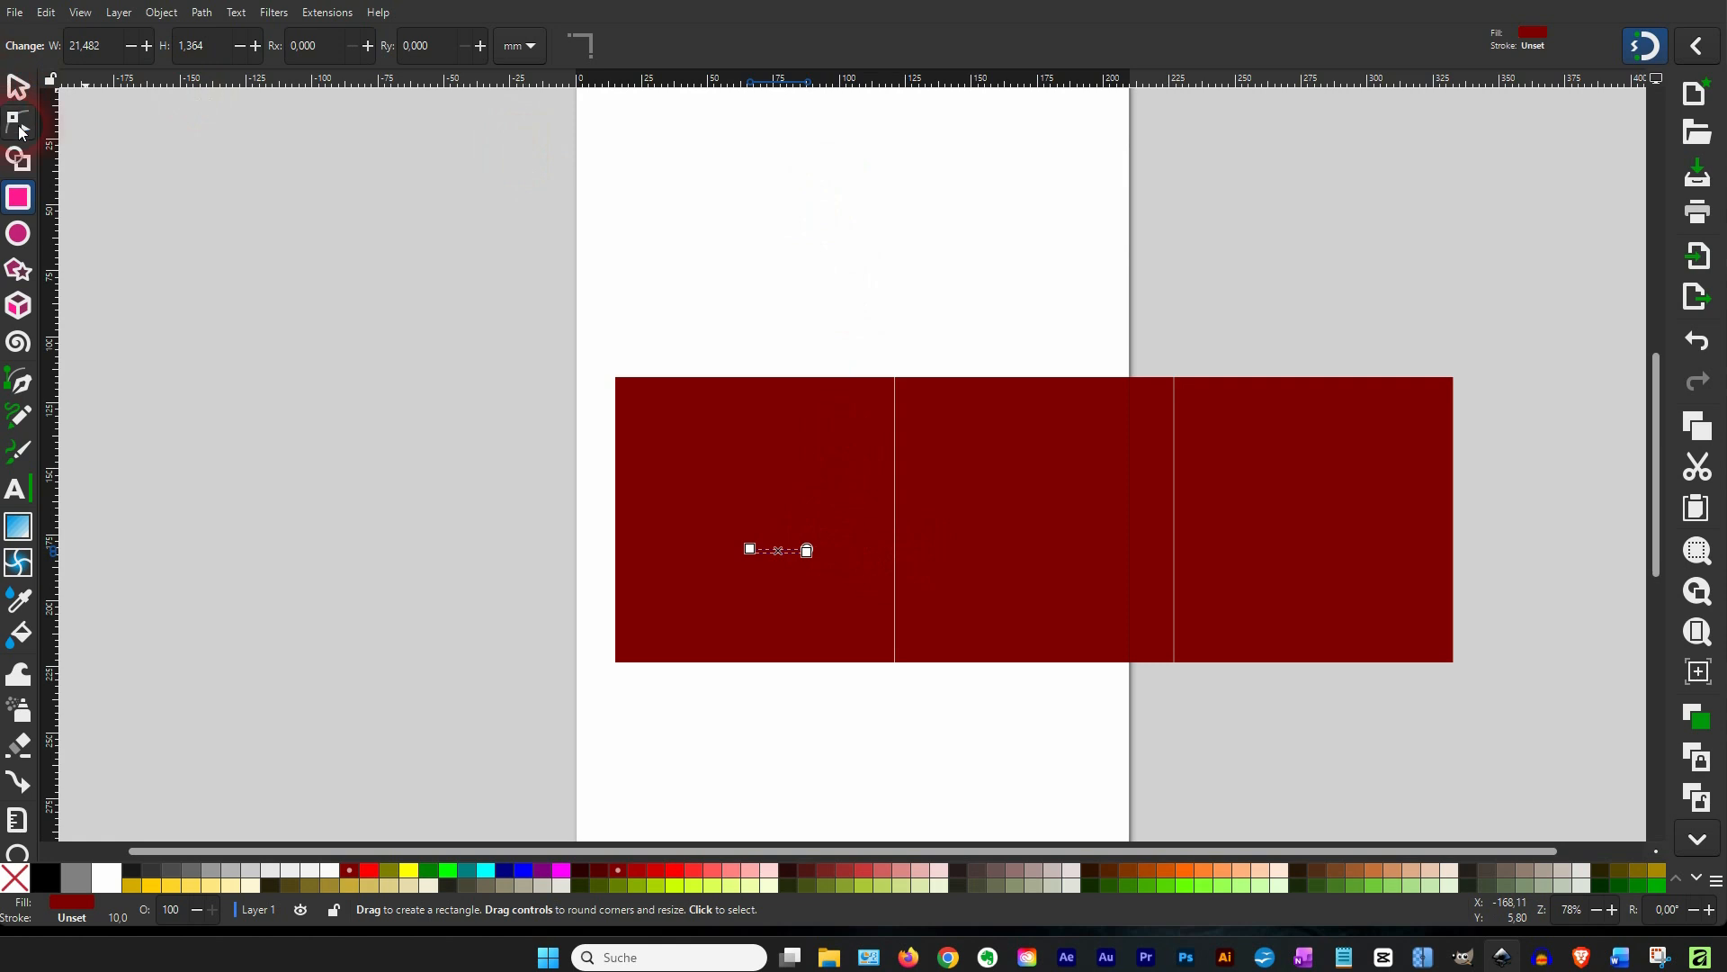
left_click(18, 87)
left_click(878, 364)
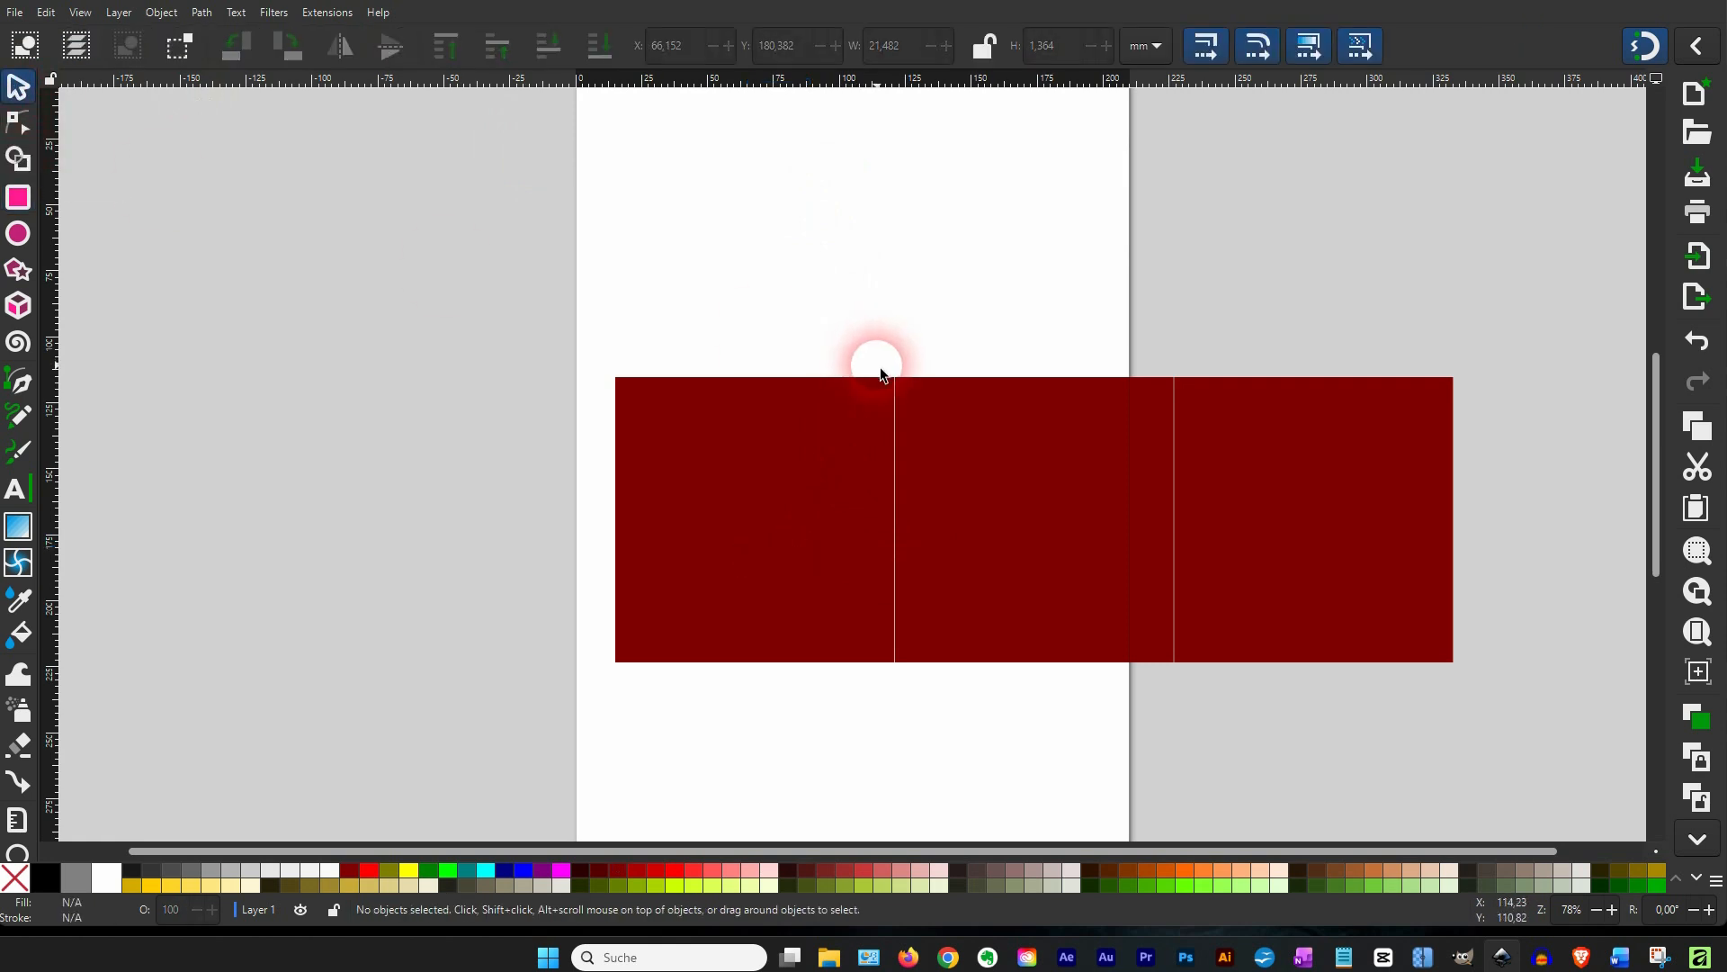
Spread the three squares apart in a level row with gaps between them, and delete the stray small rectangle
left_click_drag(801, 529, 684, 529)
left_click_drag(990, 514, 965, 559)
left_click(809, 550)
key("Delete")
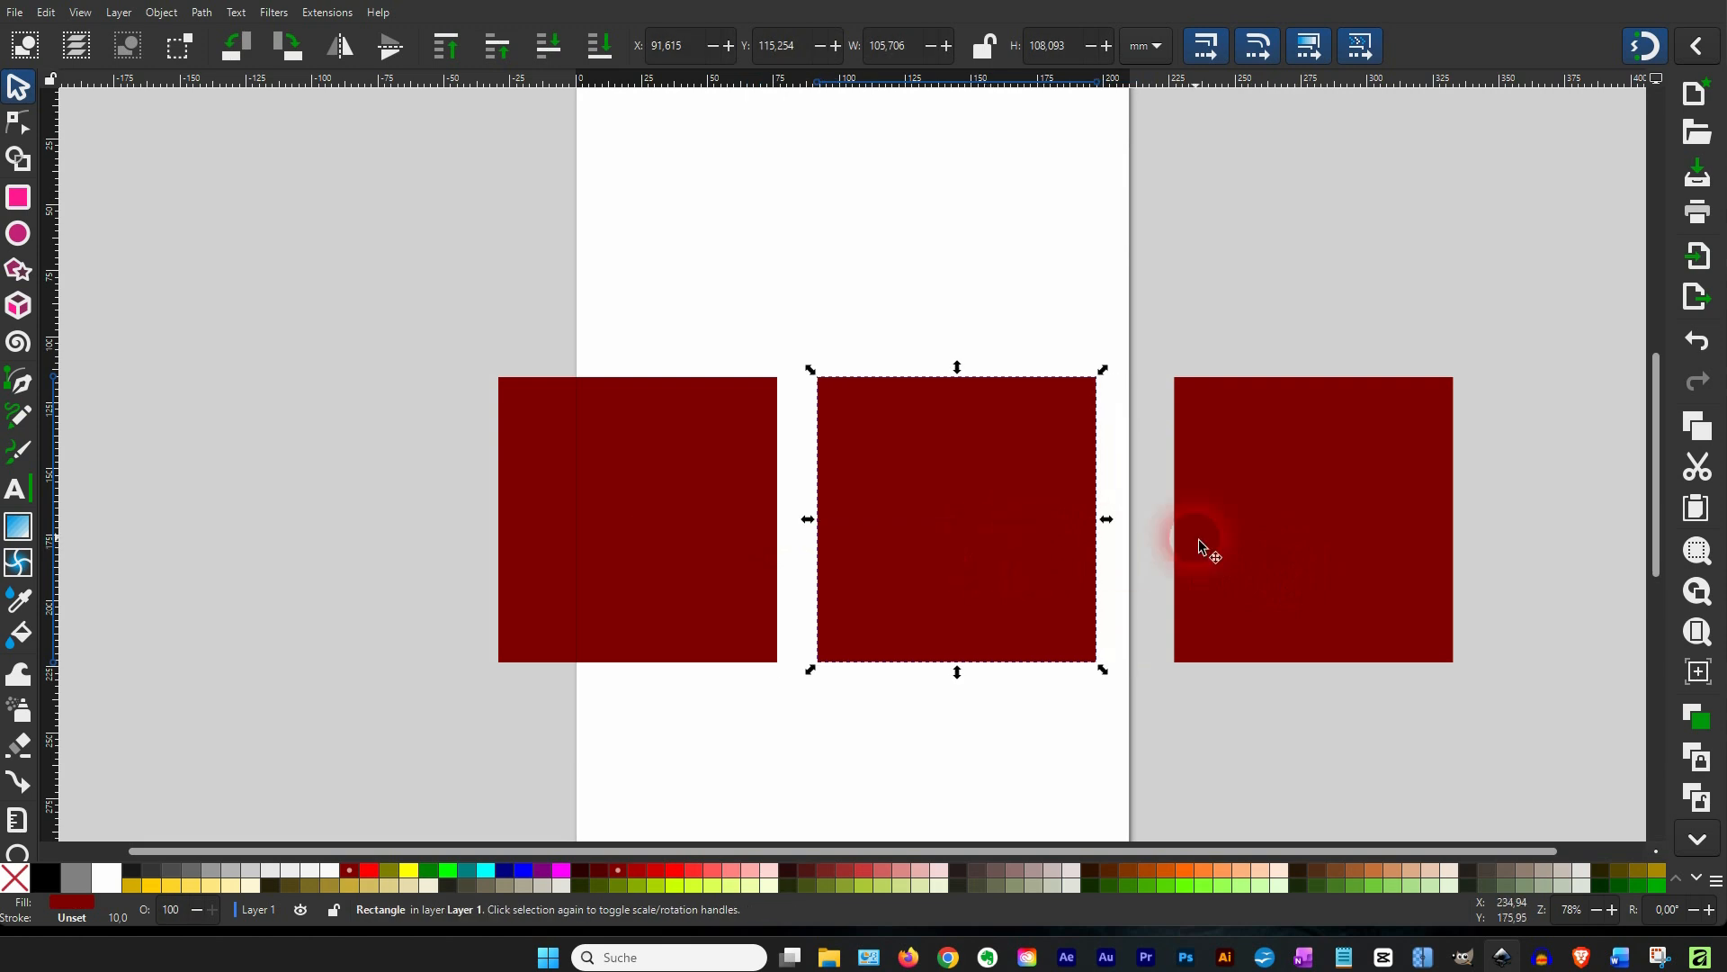
left_click_drag(1258, 550, 1235, 550)
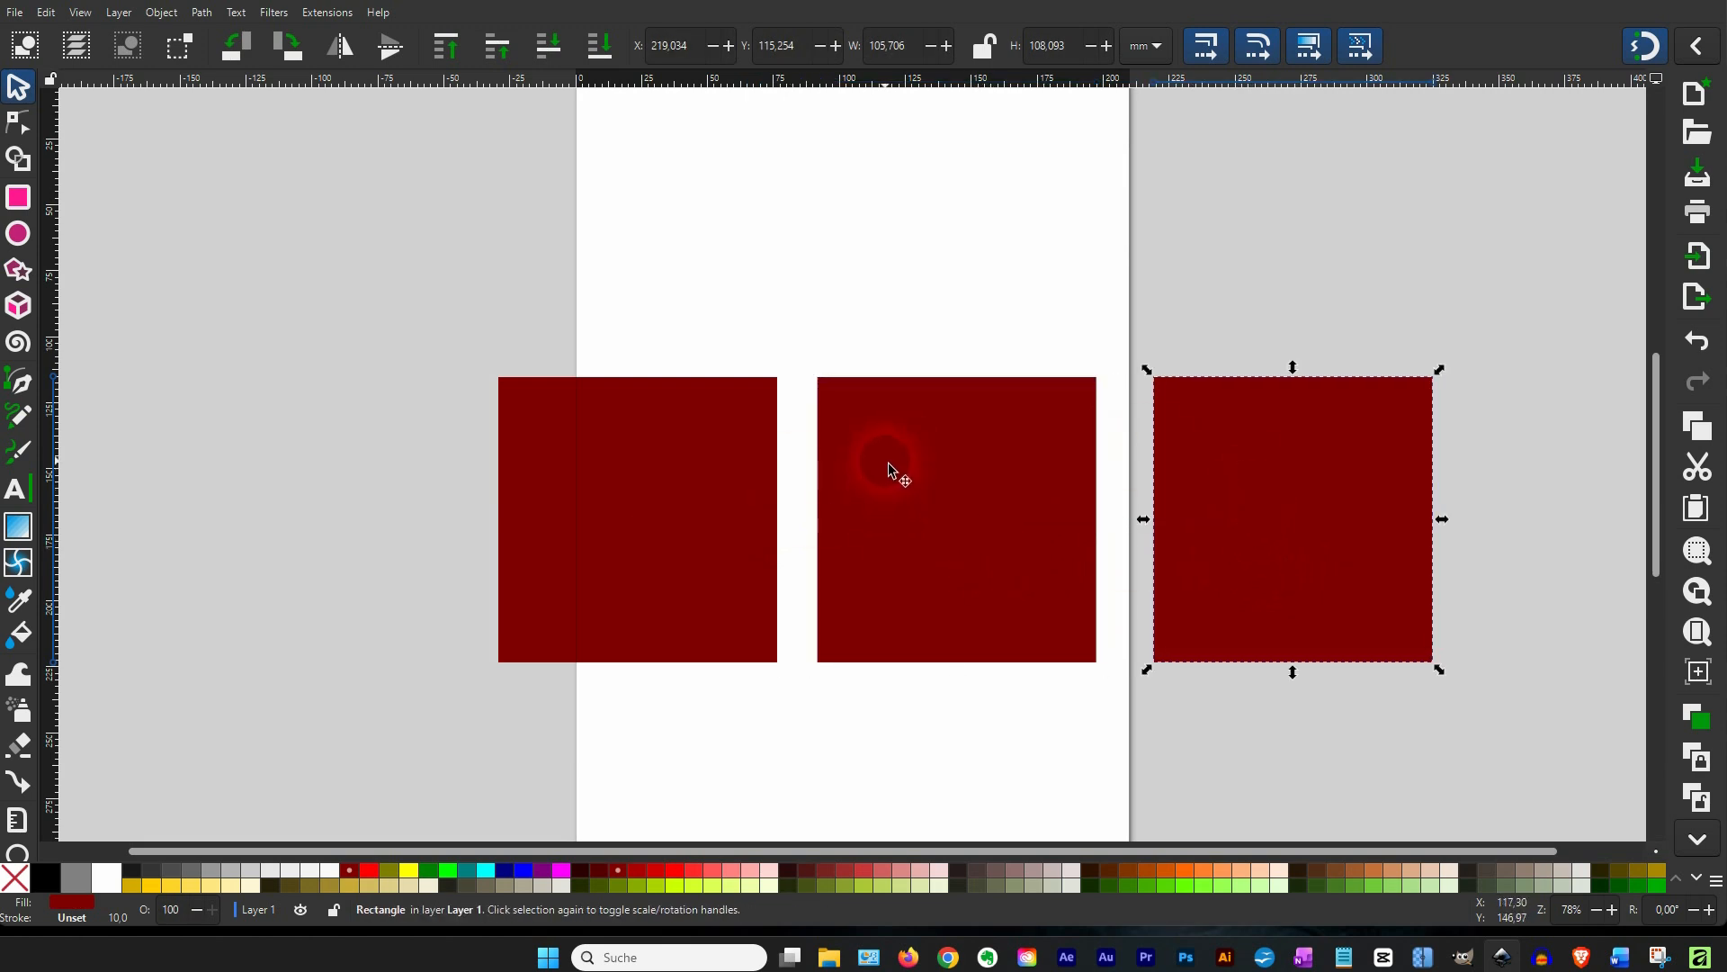
Switch to Firefox and run an image search for "cool soft summer color palette"
left_click(907, 956)
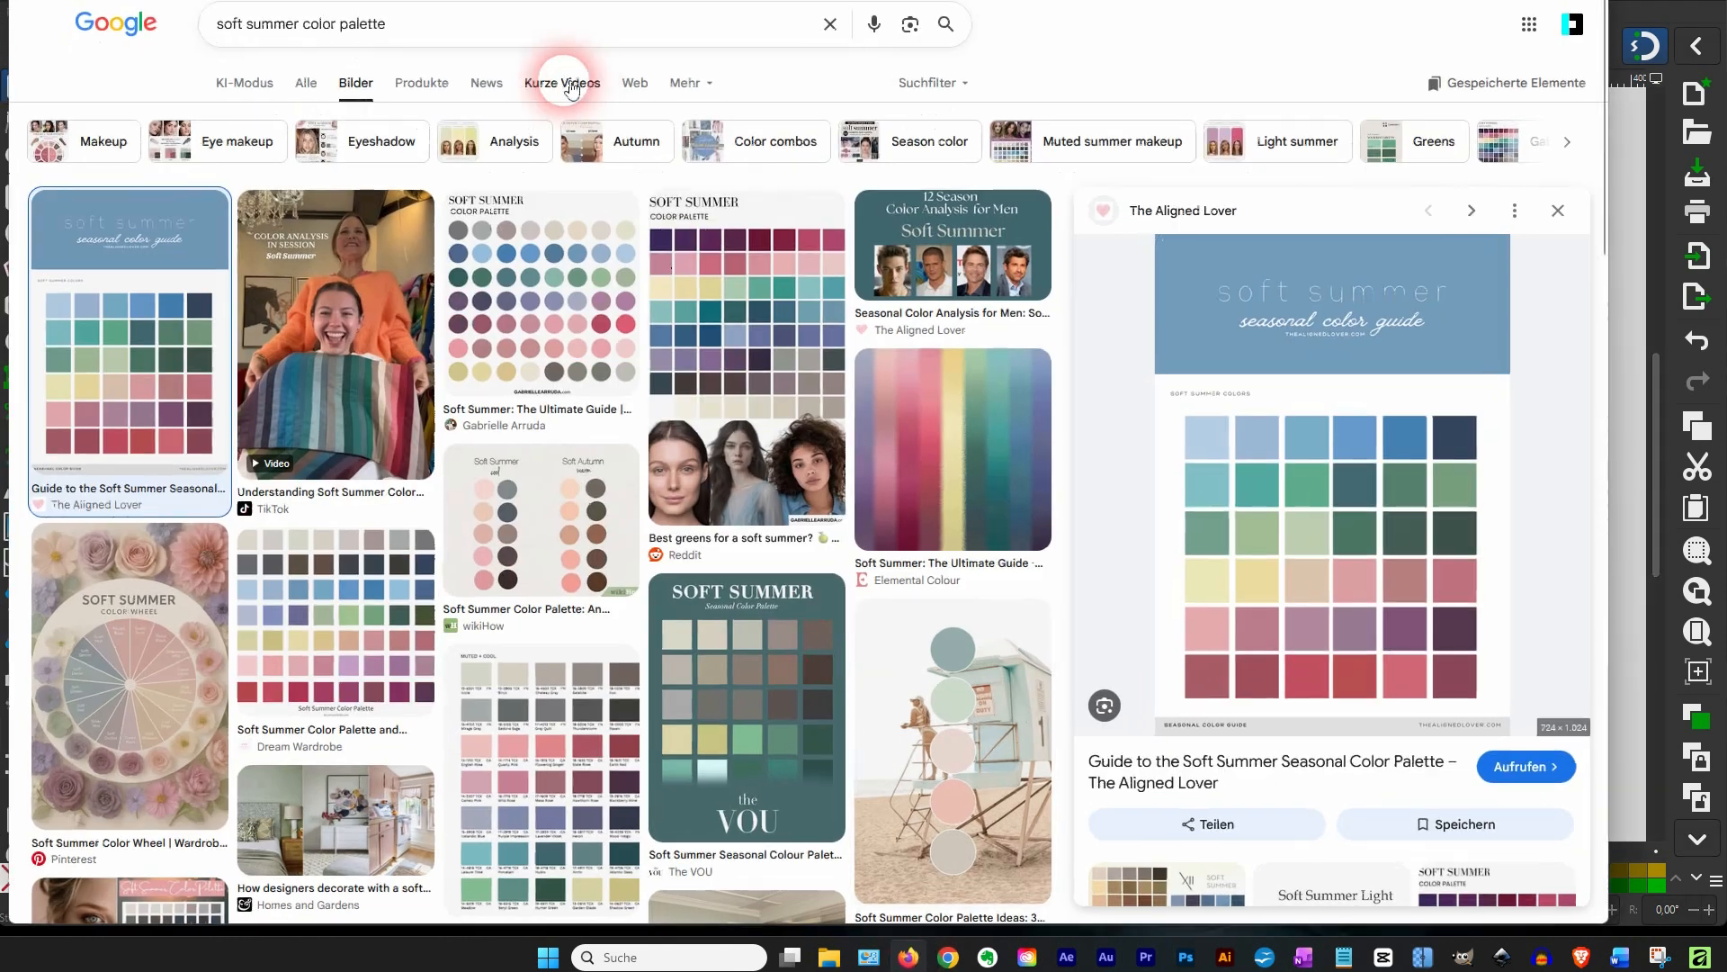
left_click(439, 34)
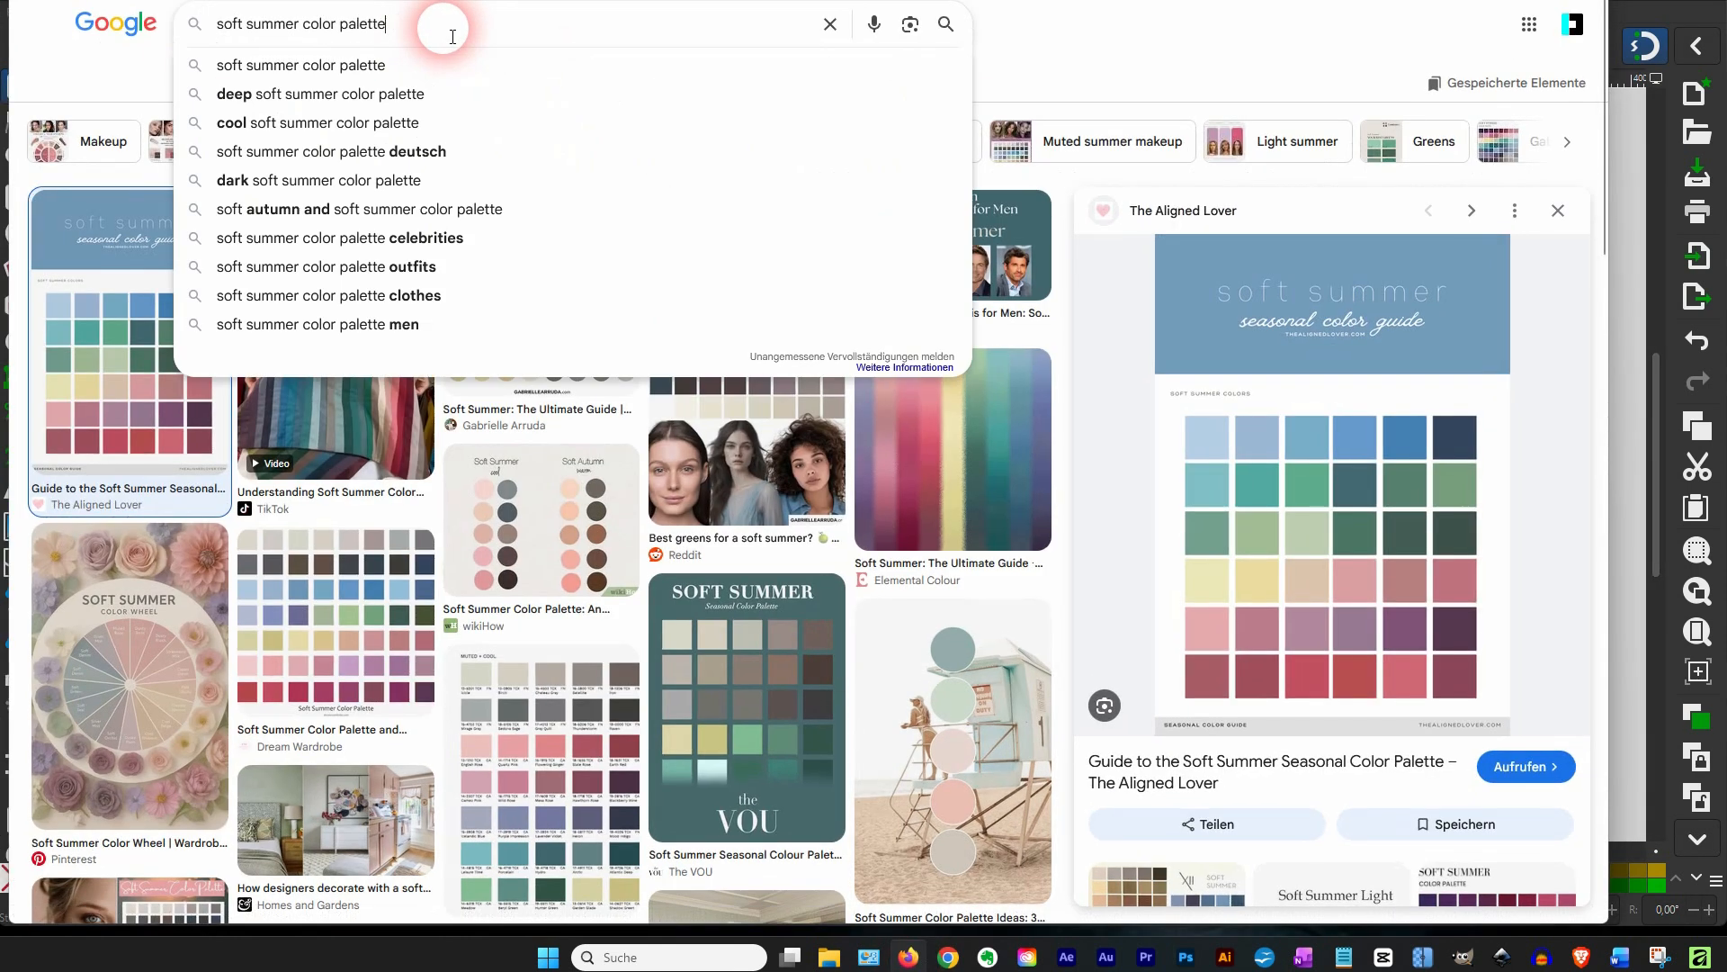
left_click(317, 126)
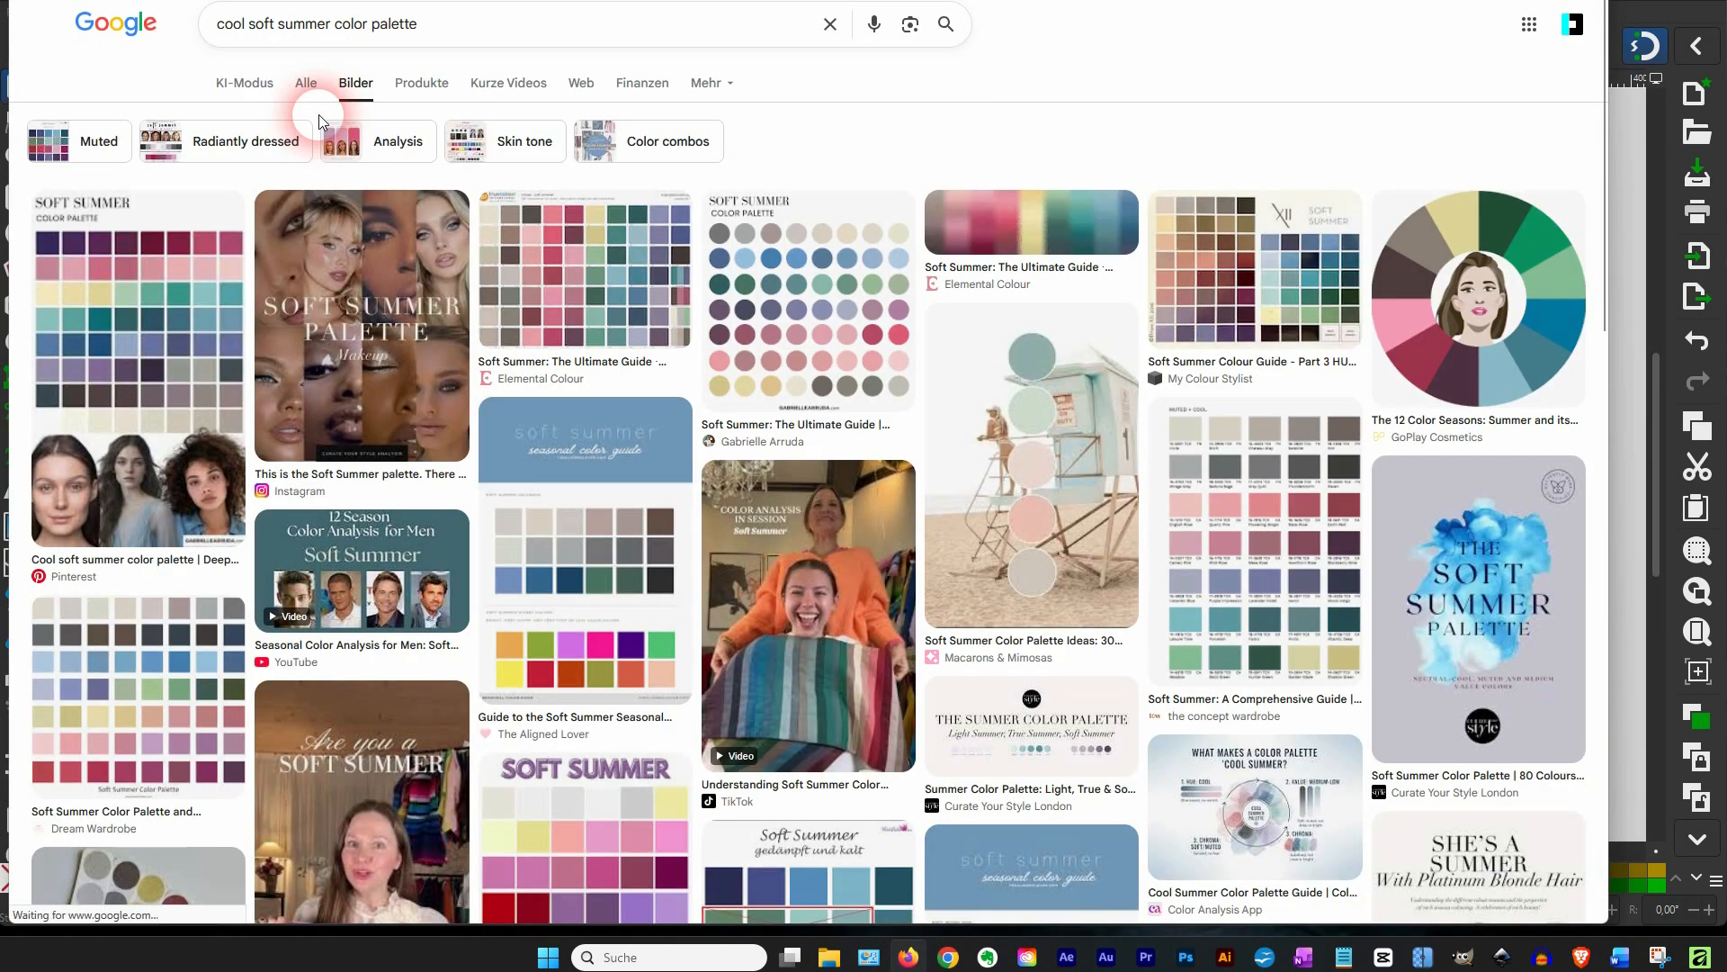
Browse the image results and open the preview of Color Analysis App's striped "Cool Summer" palette
scroll(926, 455, "down", 10)
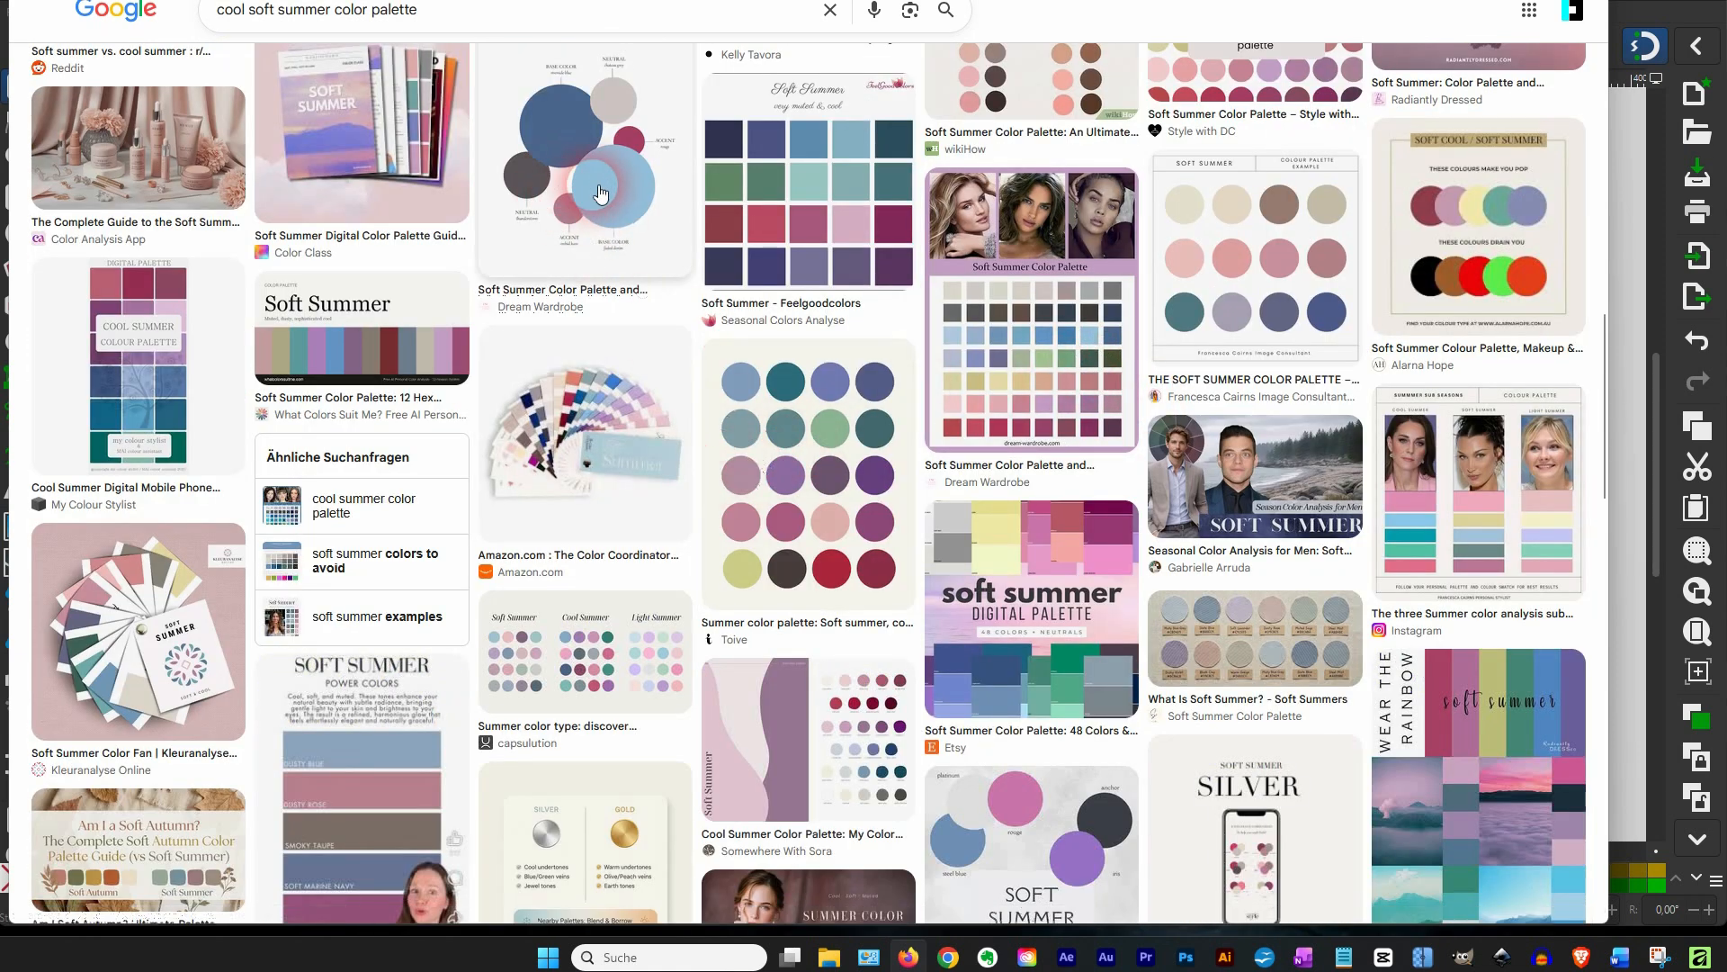
left_click(601, 193)
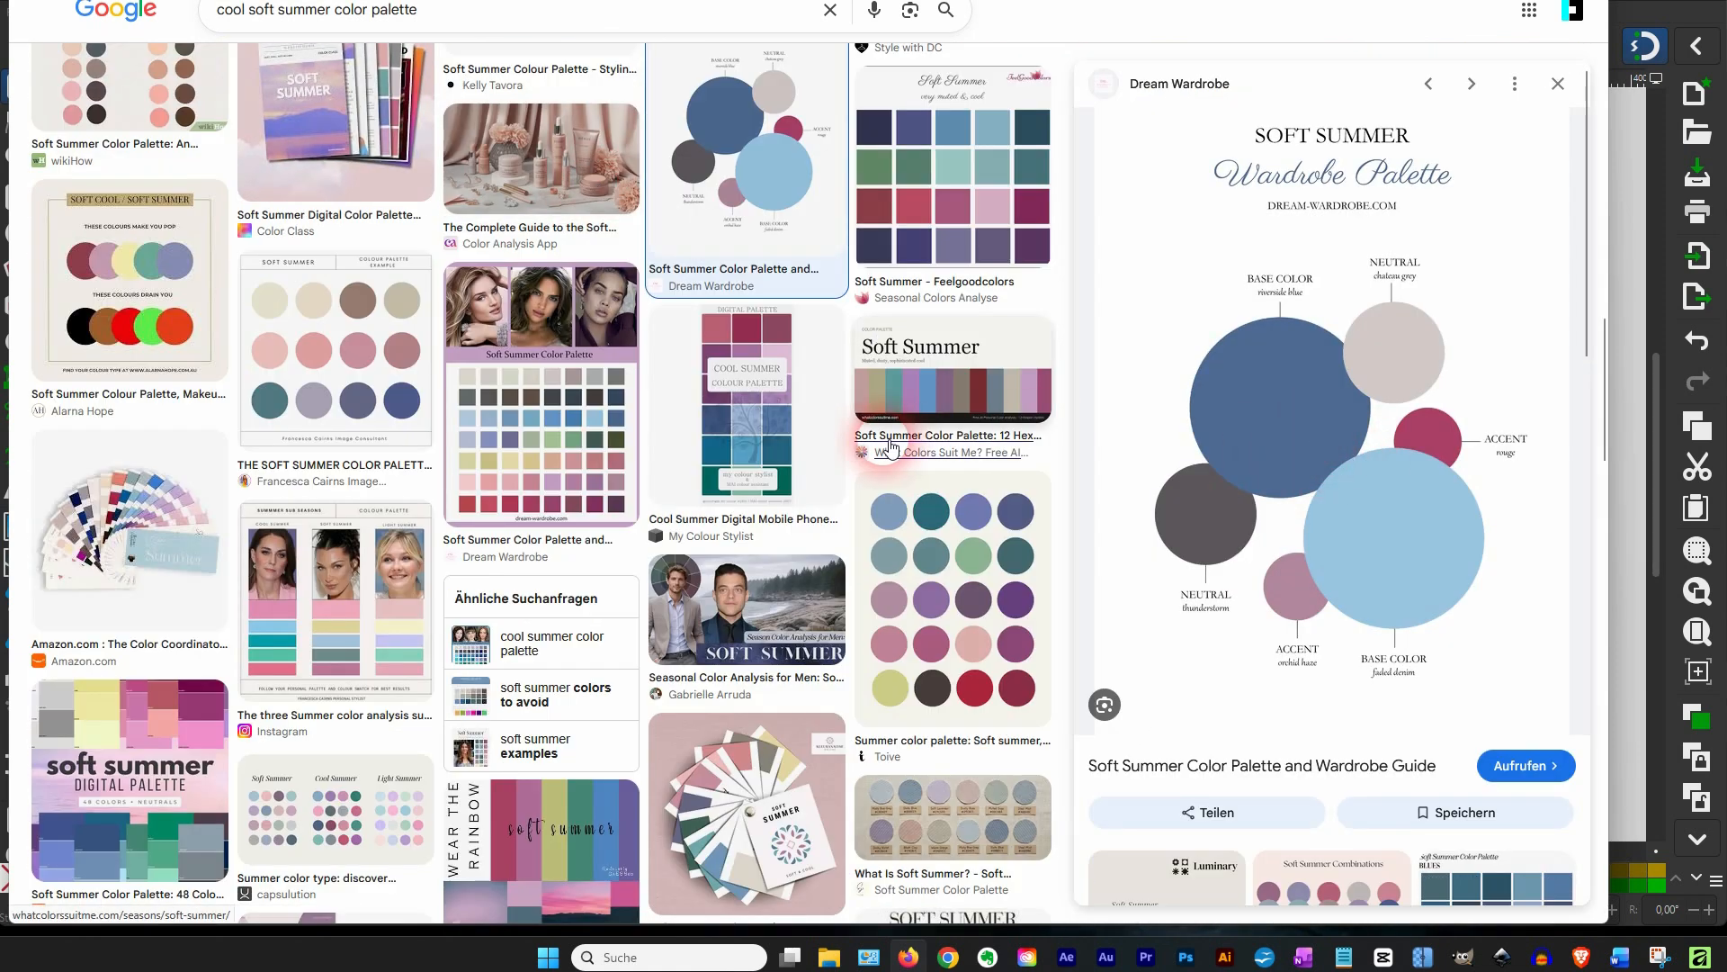
scroll(801, 441, "down", 15)
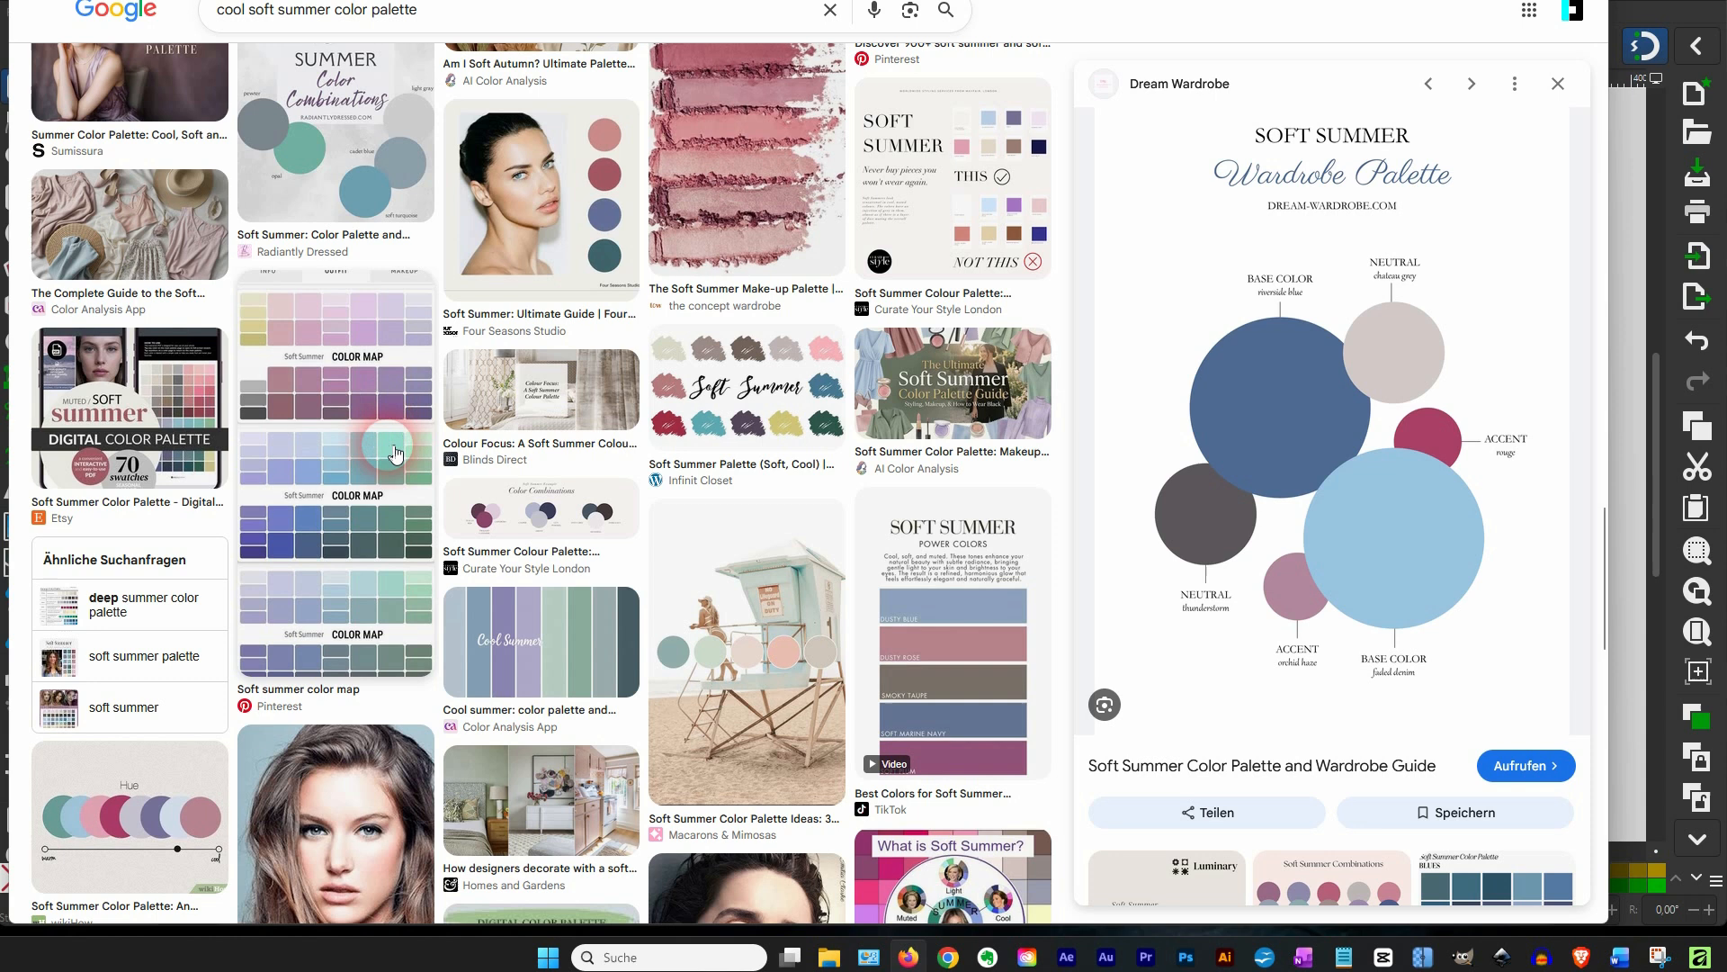
left_click(554, 630)
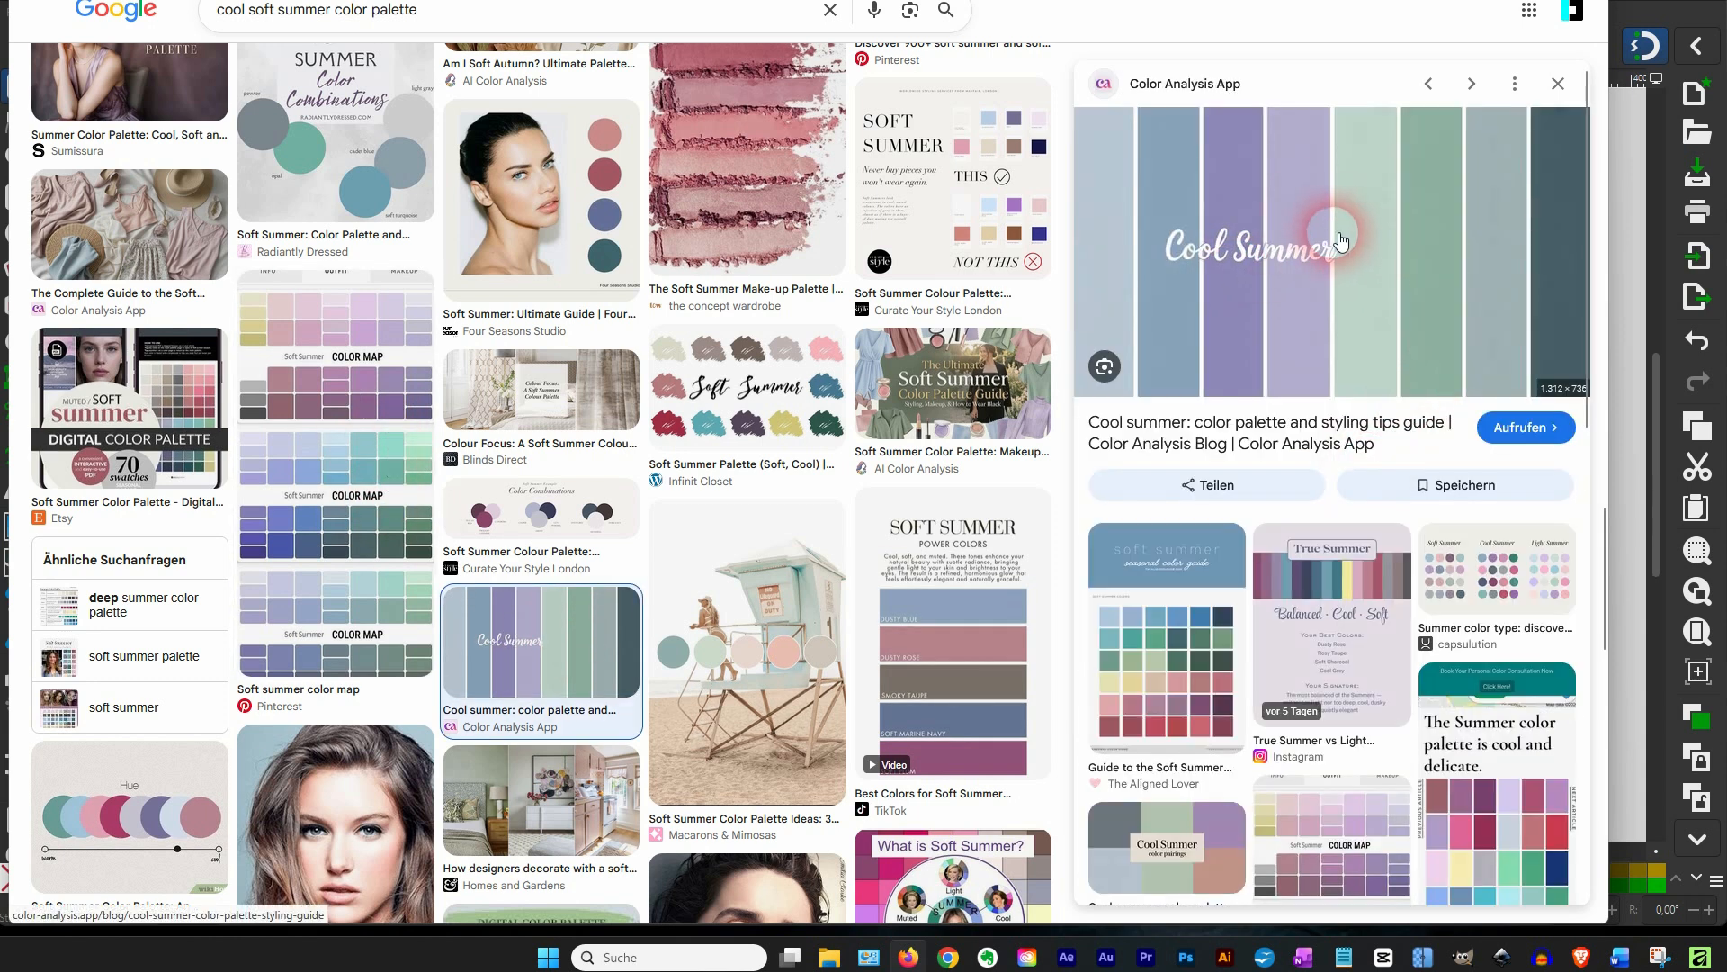
Save the previewed palette image as a PNG named "tut palette"
right_click(1397, 258)
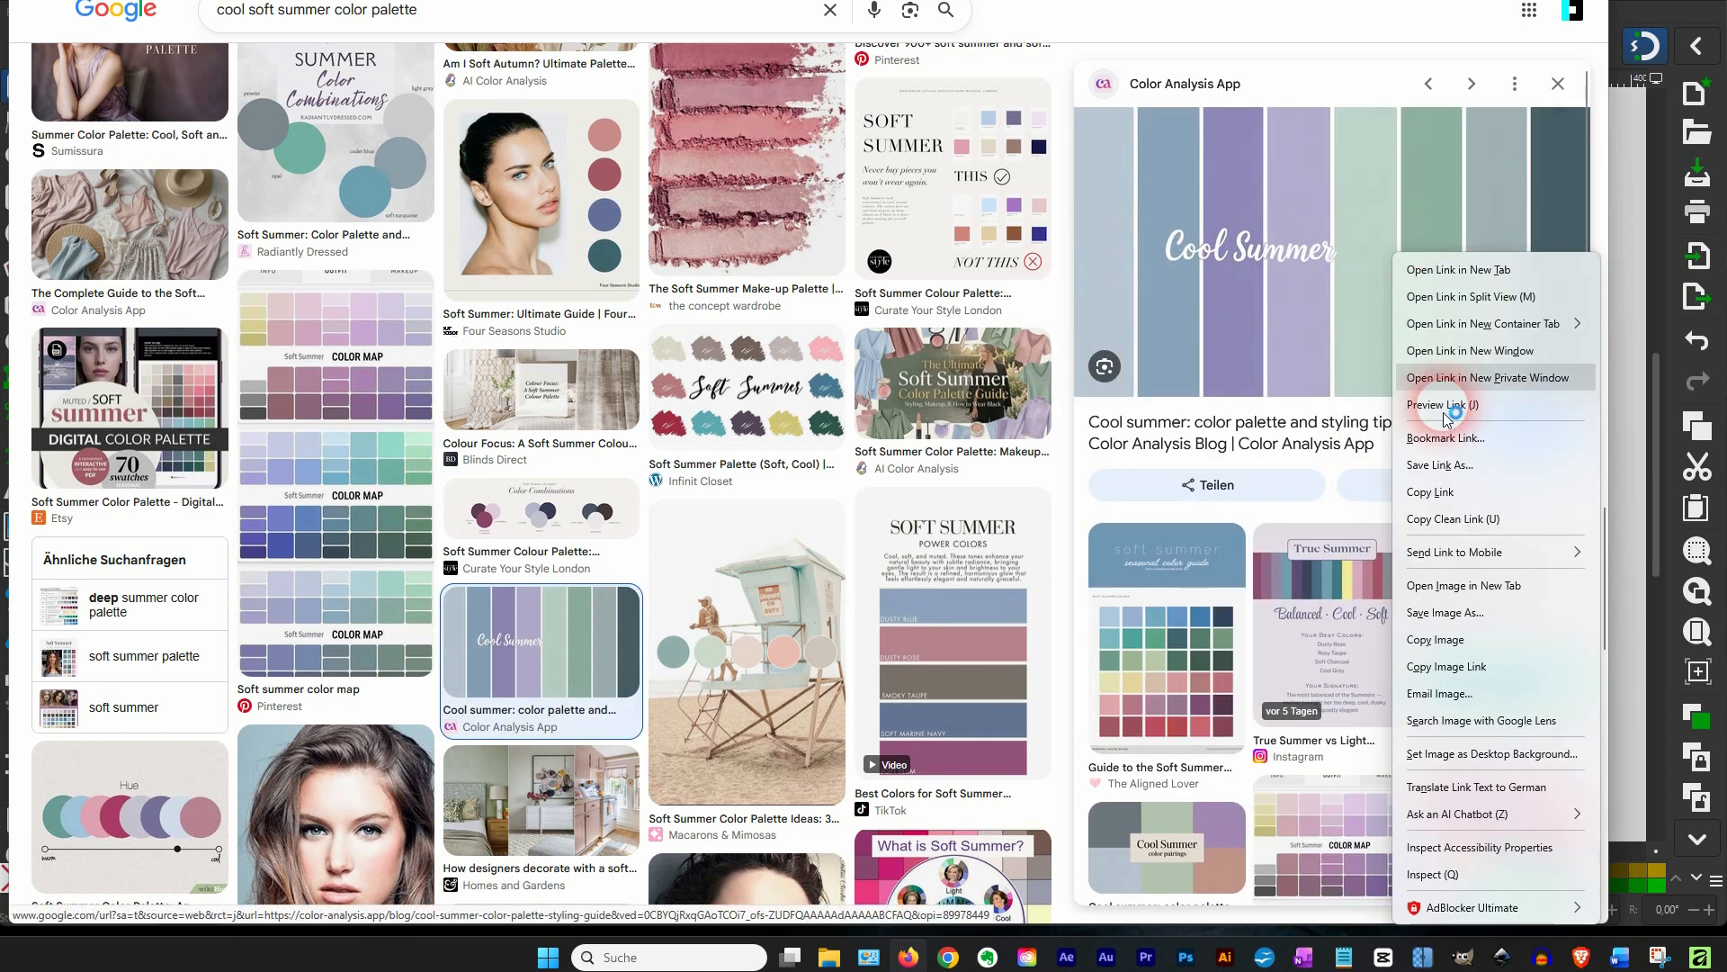
left_click(1444, 612)
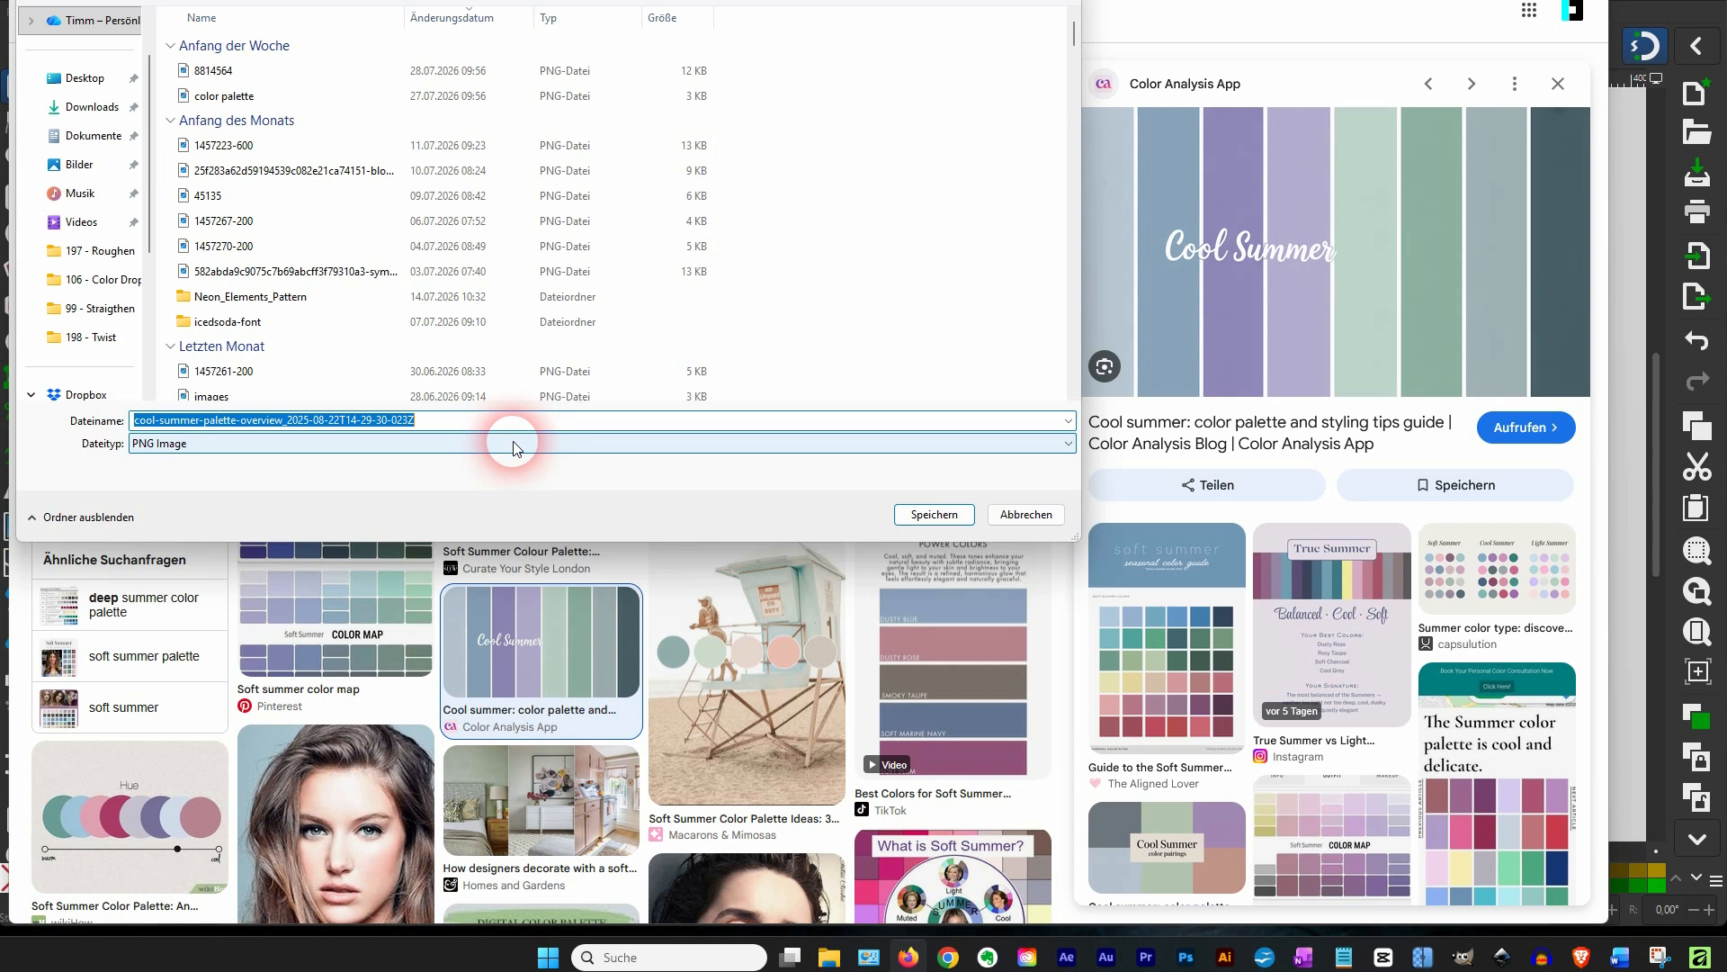
type("tut pa")
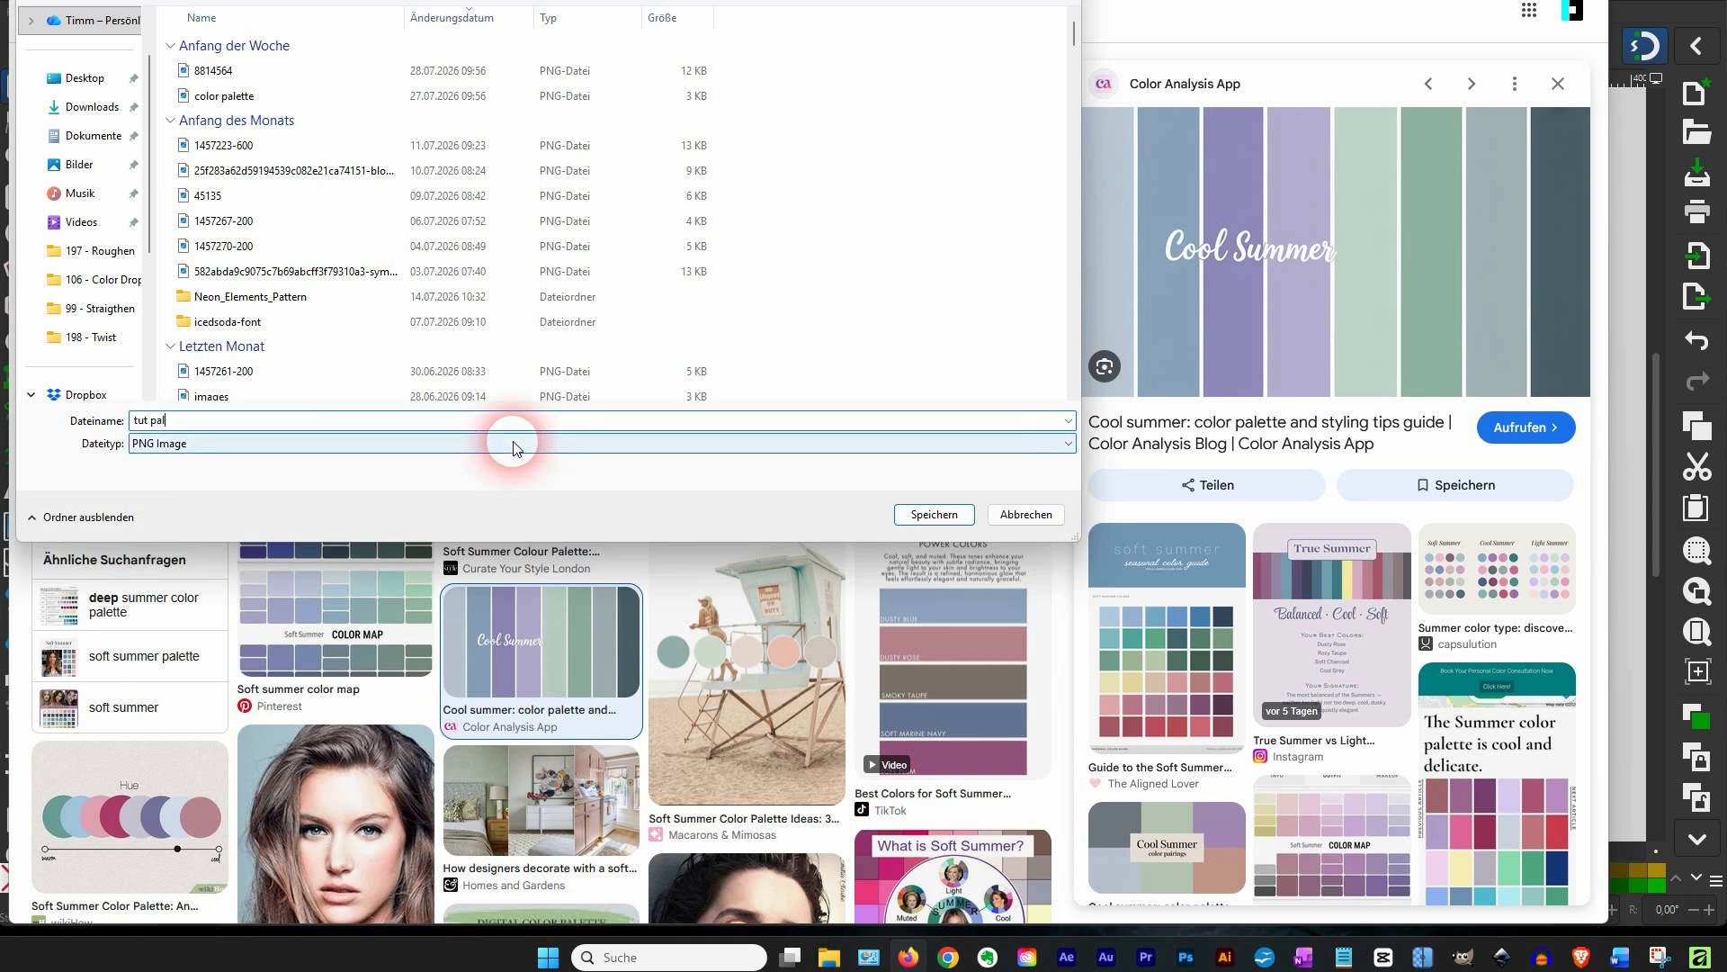
type("lette")
key("Return")
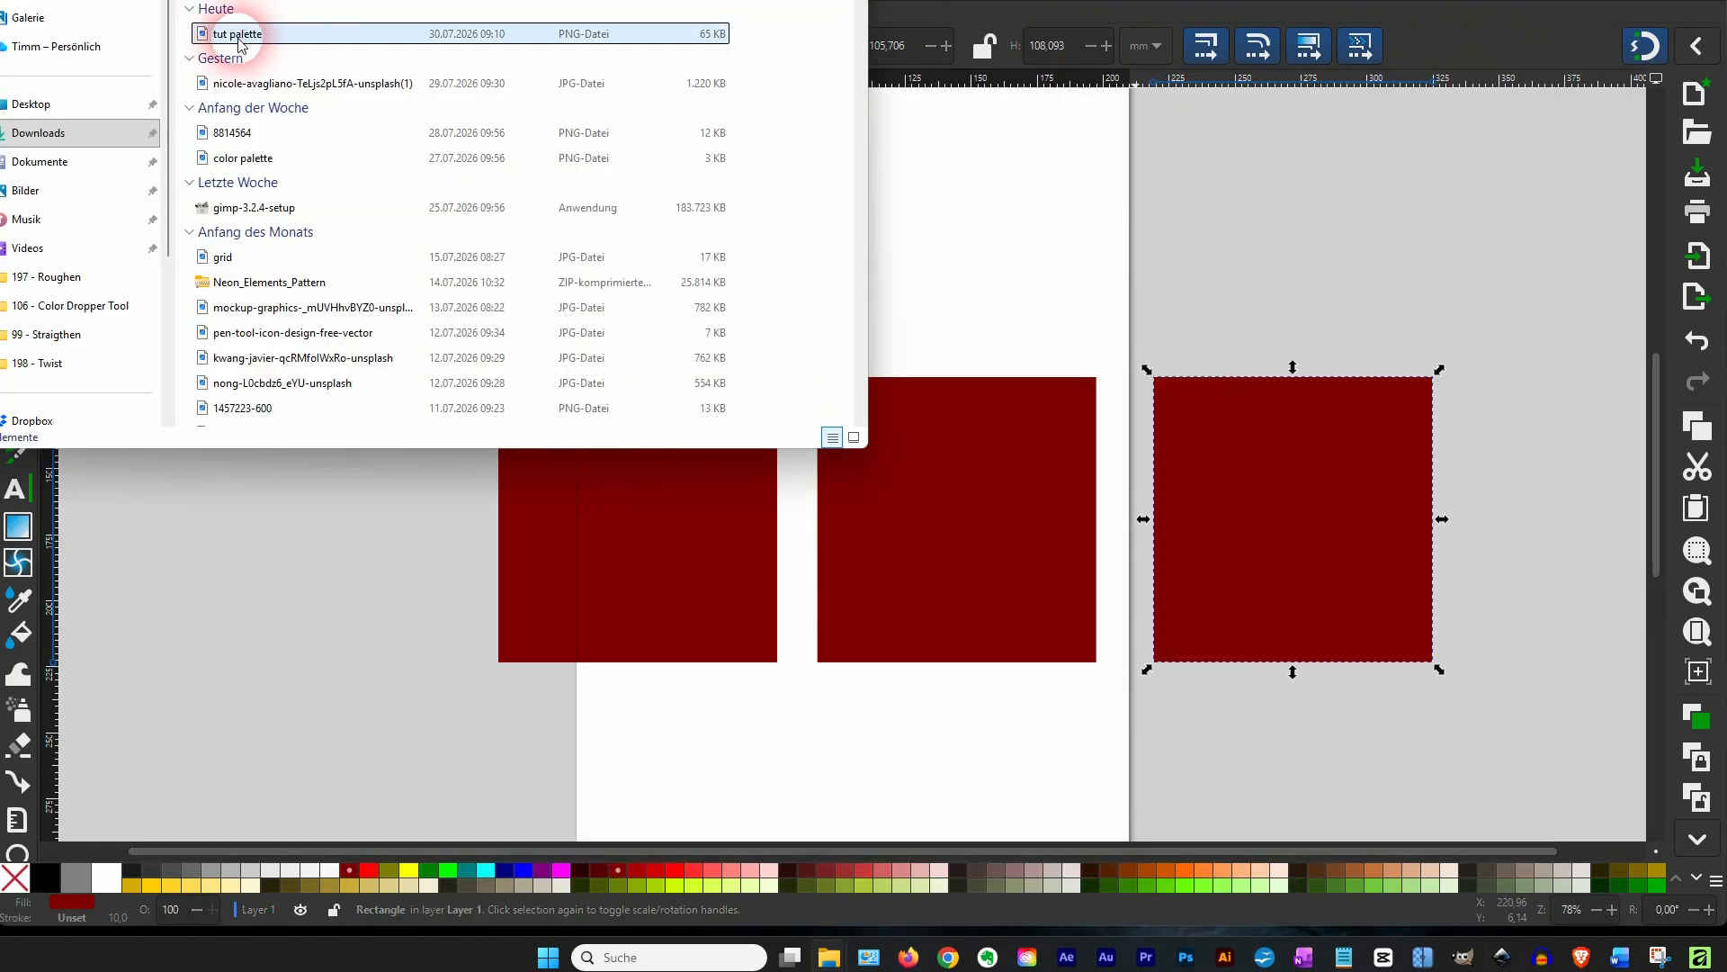
Import "tut palette" from the Downloads folder into the Inkscape drawing as an embedded image, with DPI from file
left_click_drag(239, 35, 1363, 255)
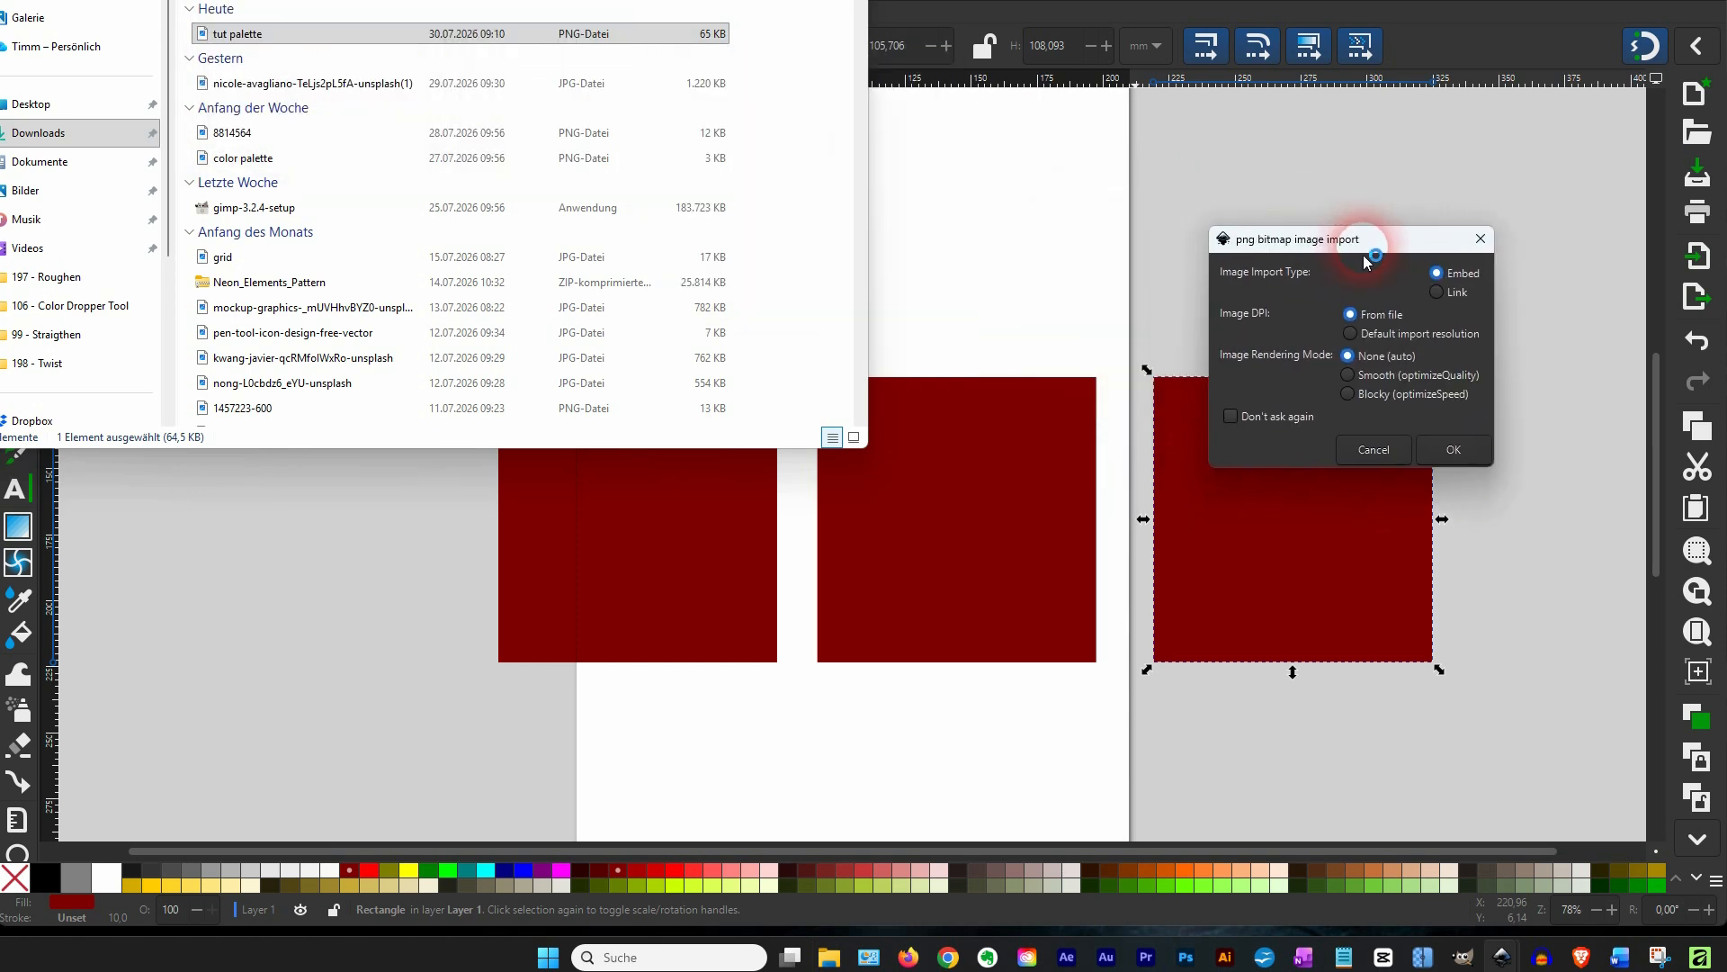
left_click(1463, 457)
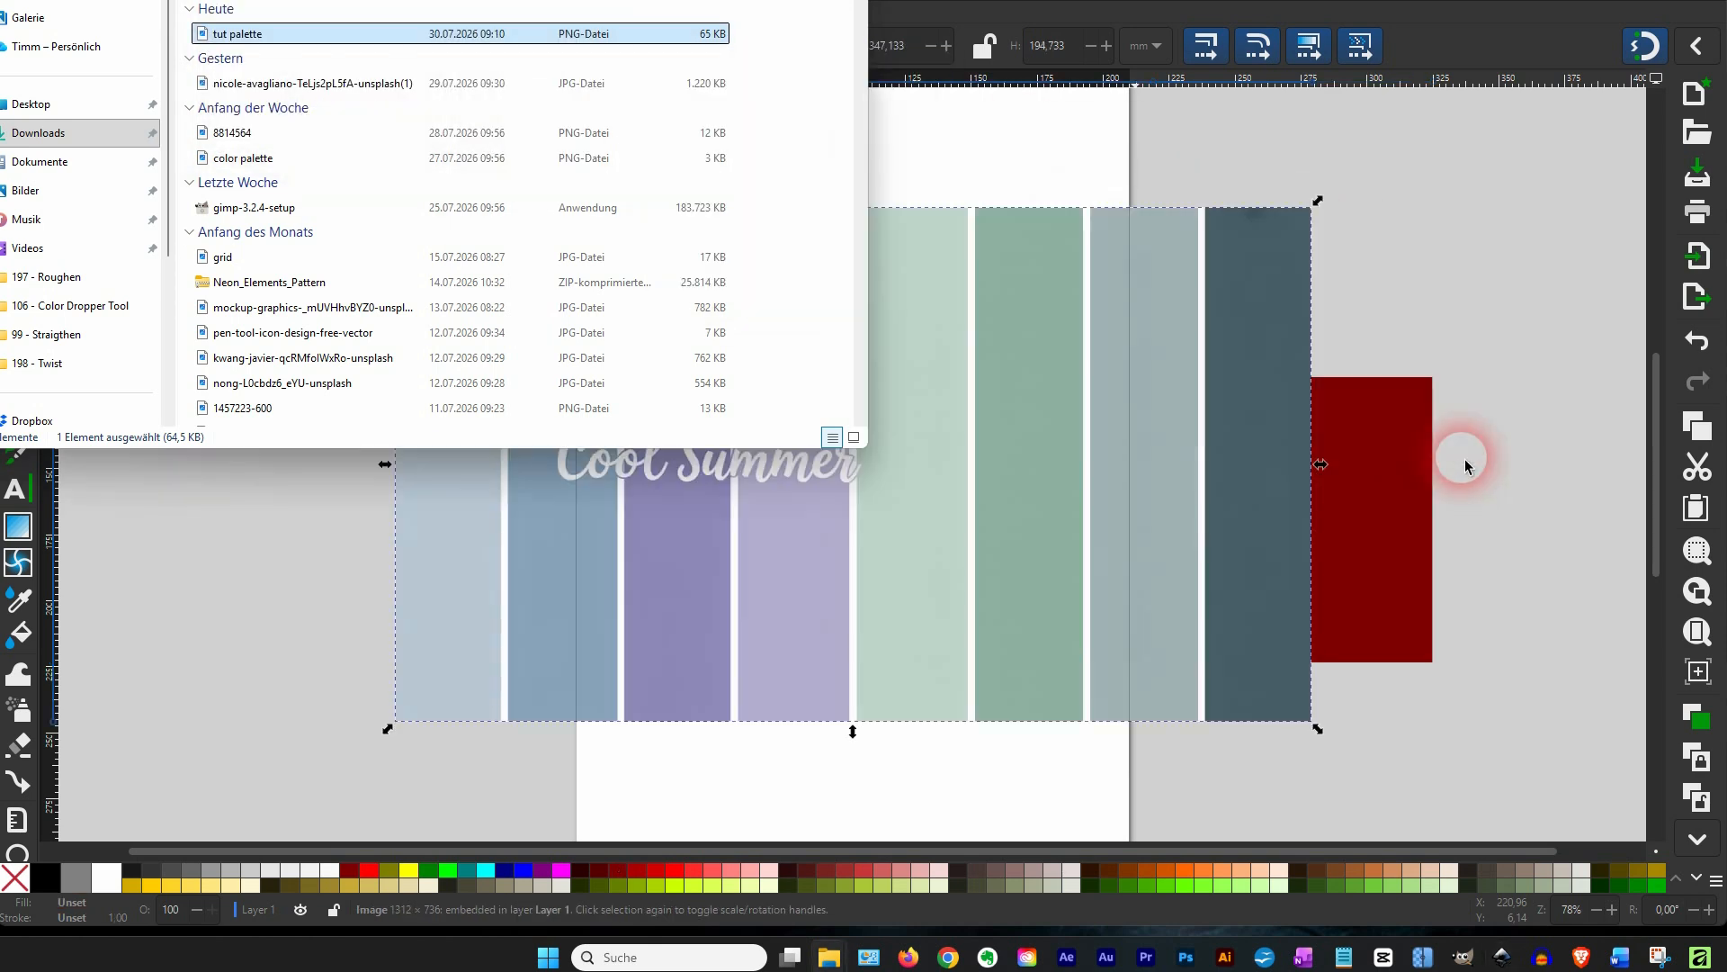
left_click(1392, 344)
Scale the palette image down proportionally to about 118 × 66 mm and place it above the squares
left_click(1218, 434)
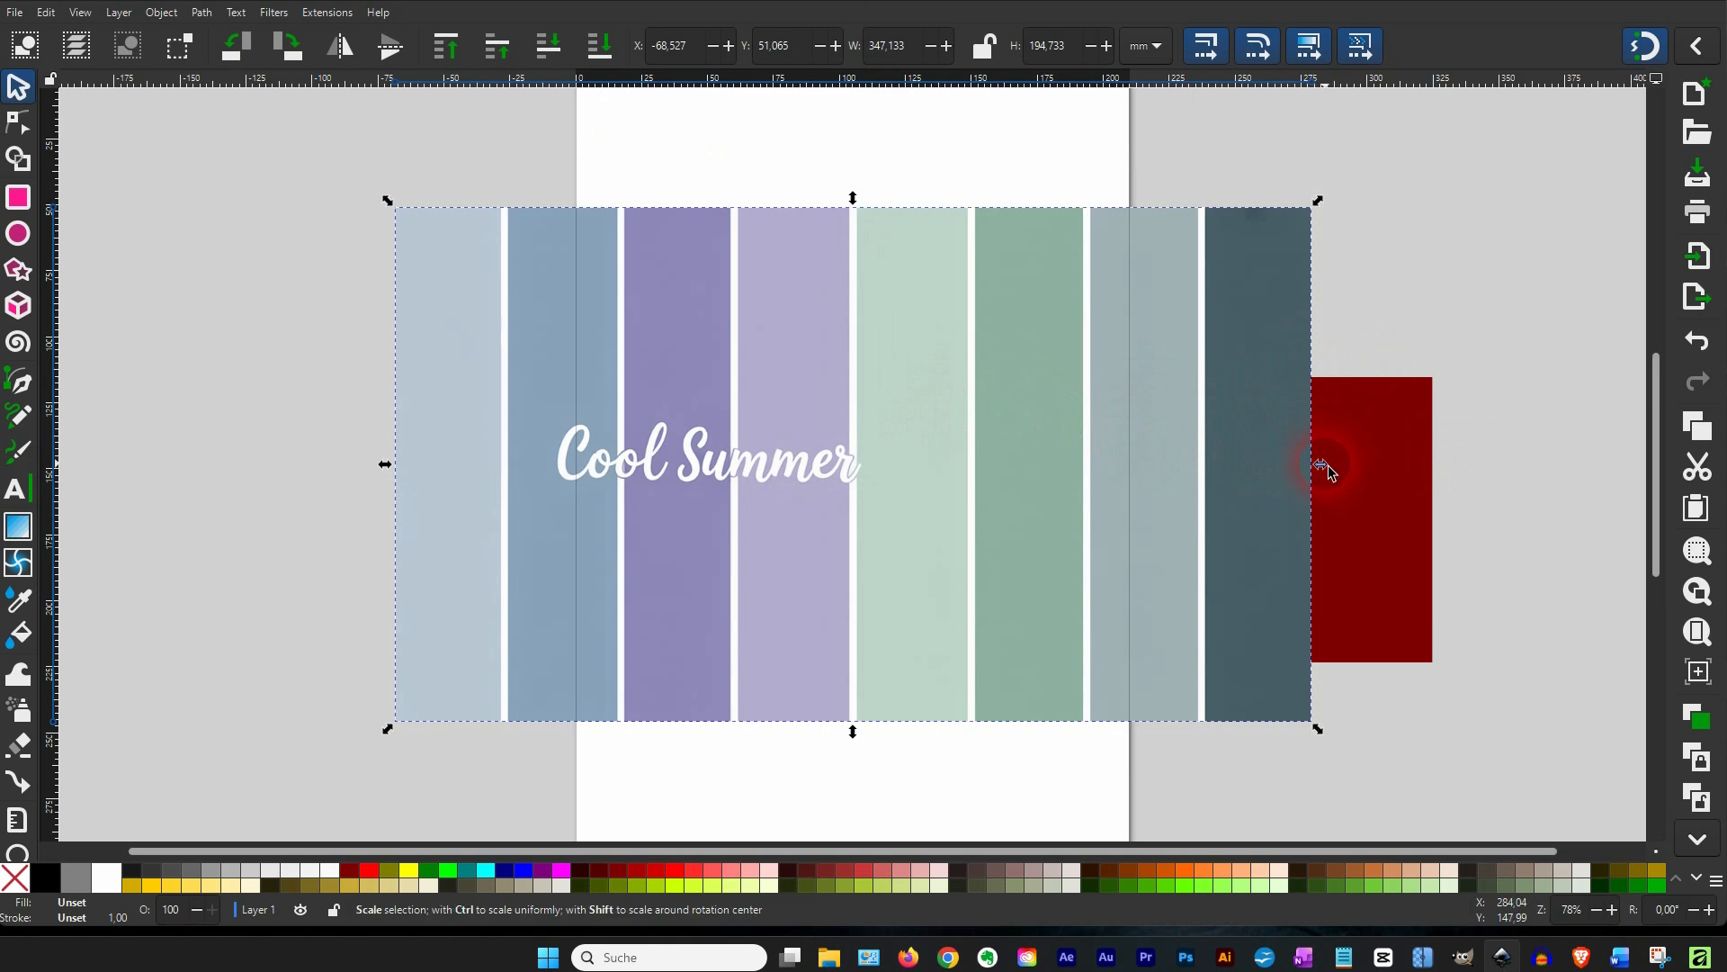
left_click_drag(1322, 465, 1030, 477)
left_click_drag(899, 485, 769, 267)
Fill the left square with the light blue of the palette's first stripe using the Dropper tool
left_click(686, 435)
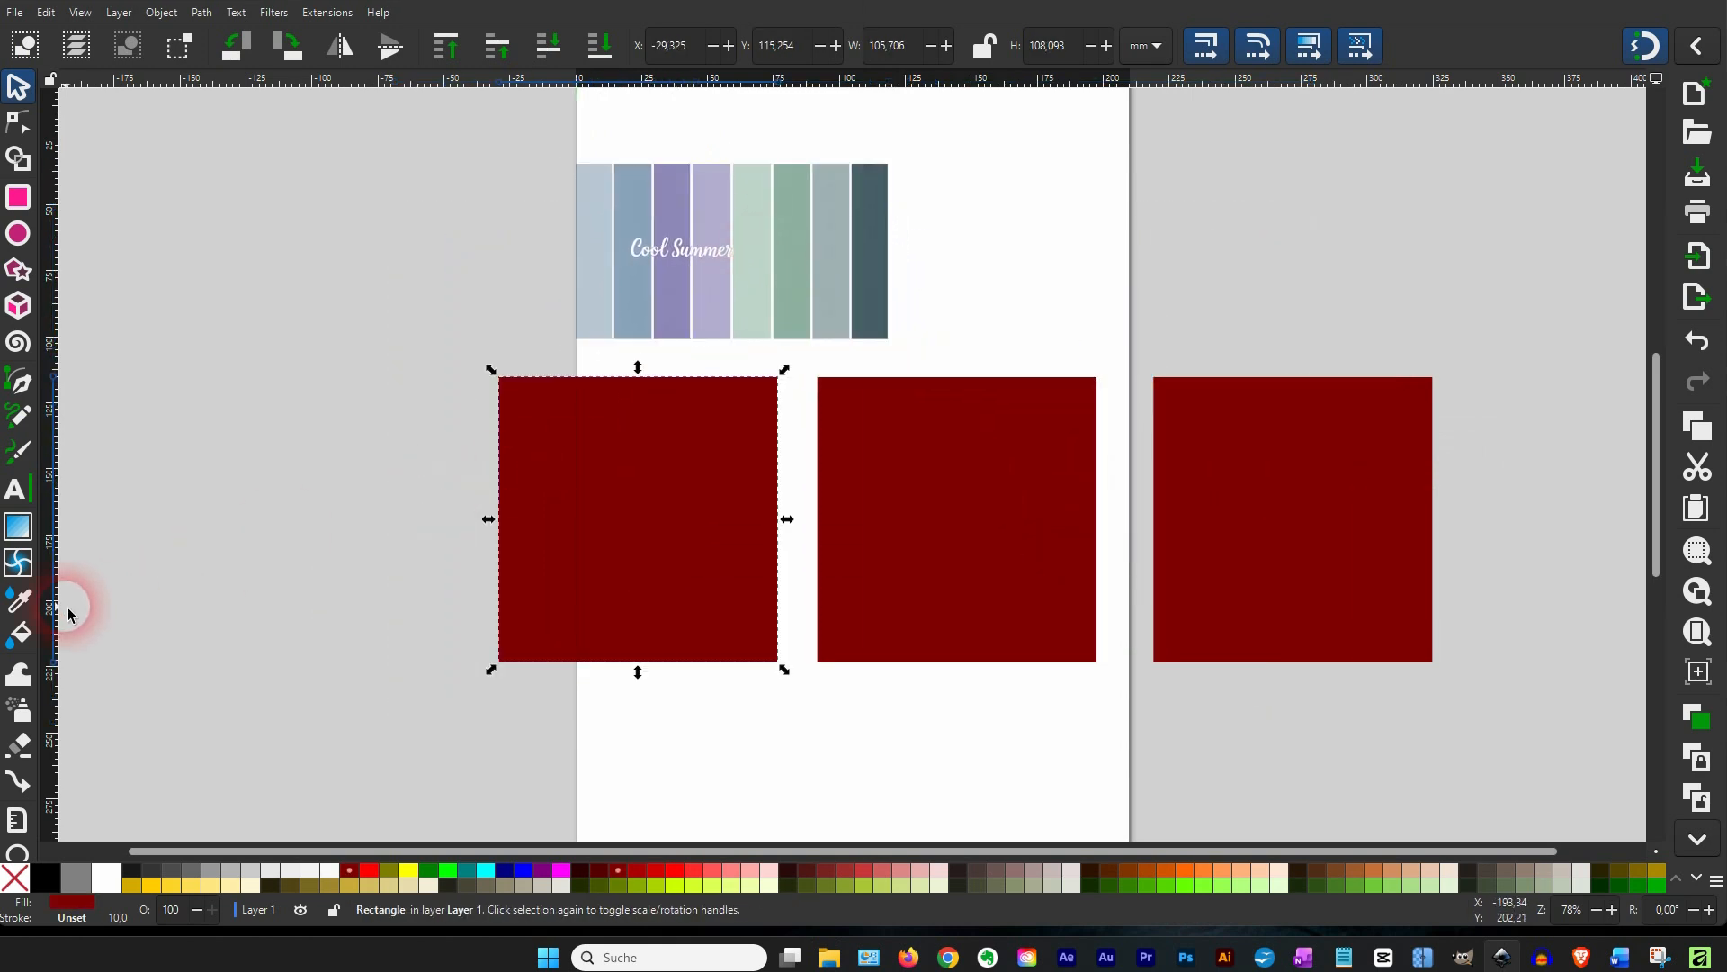
left_click(20, 601)
left_click(603, 211)
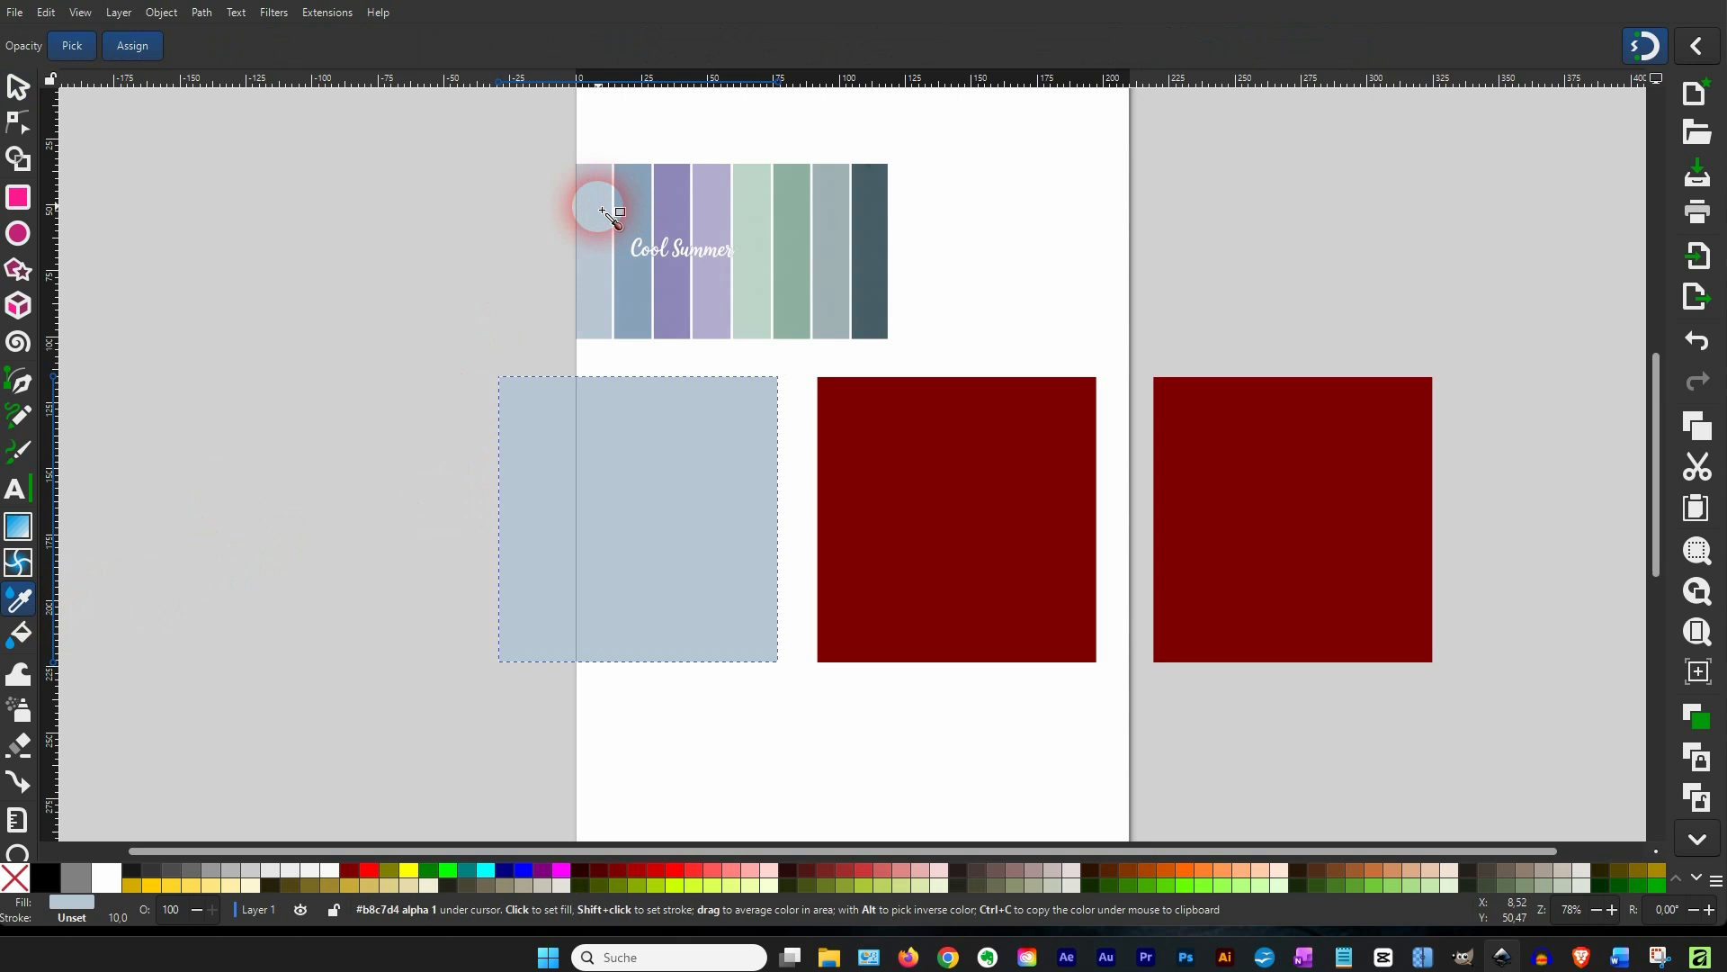
Fill the middle square with the purple sampled from the palette's third stripe
left_click(18, 87)
left_click(933, 482)
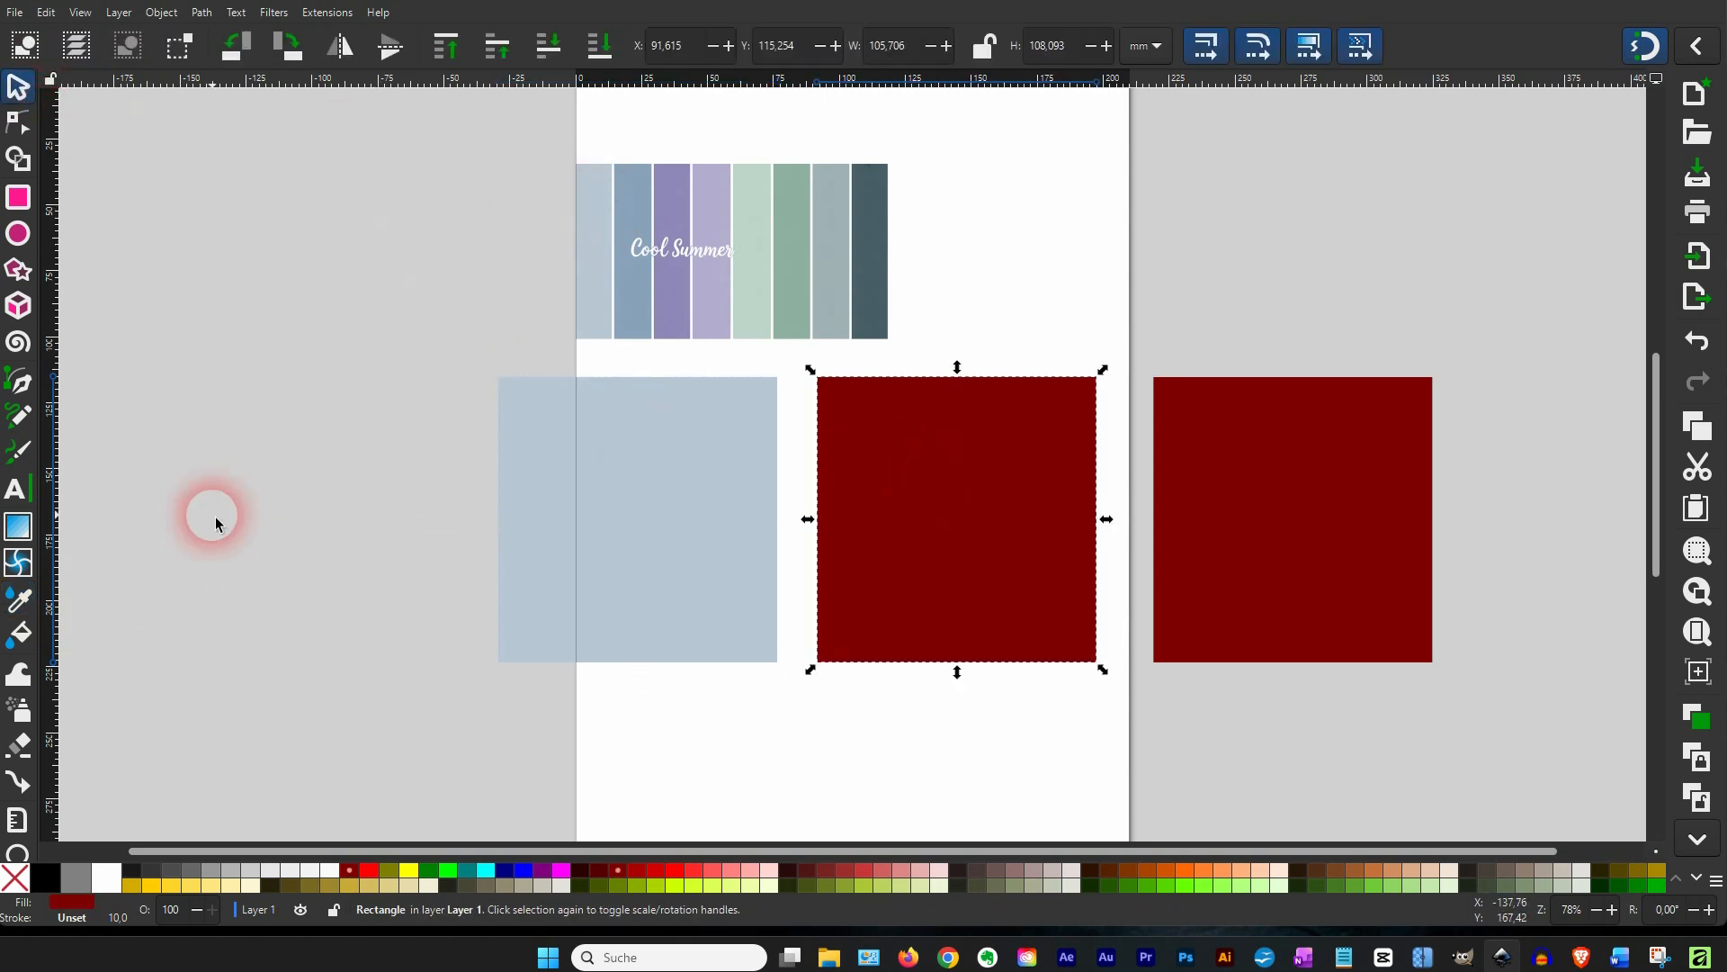
left_click(36, 599)
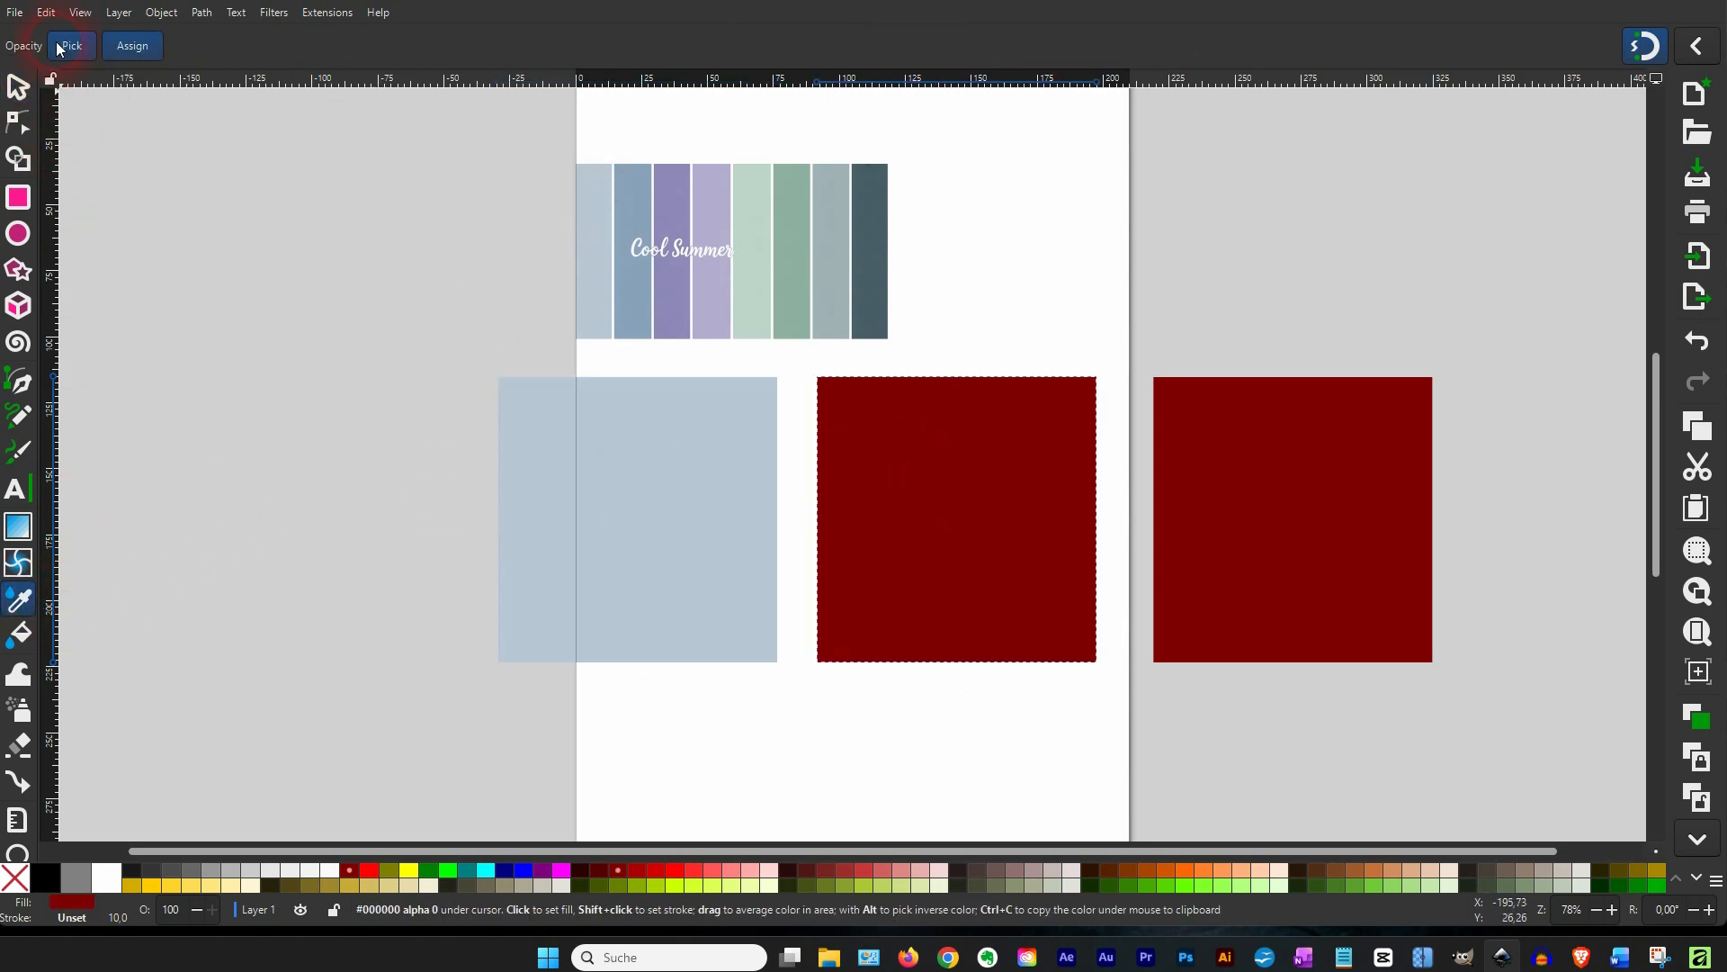
left_click(681, 219)
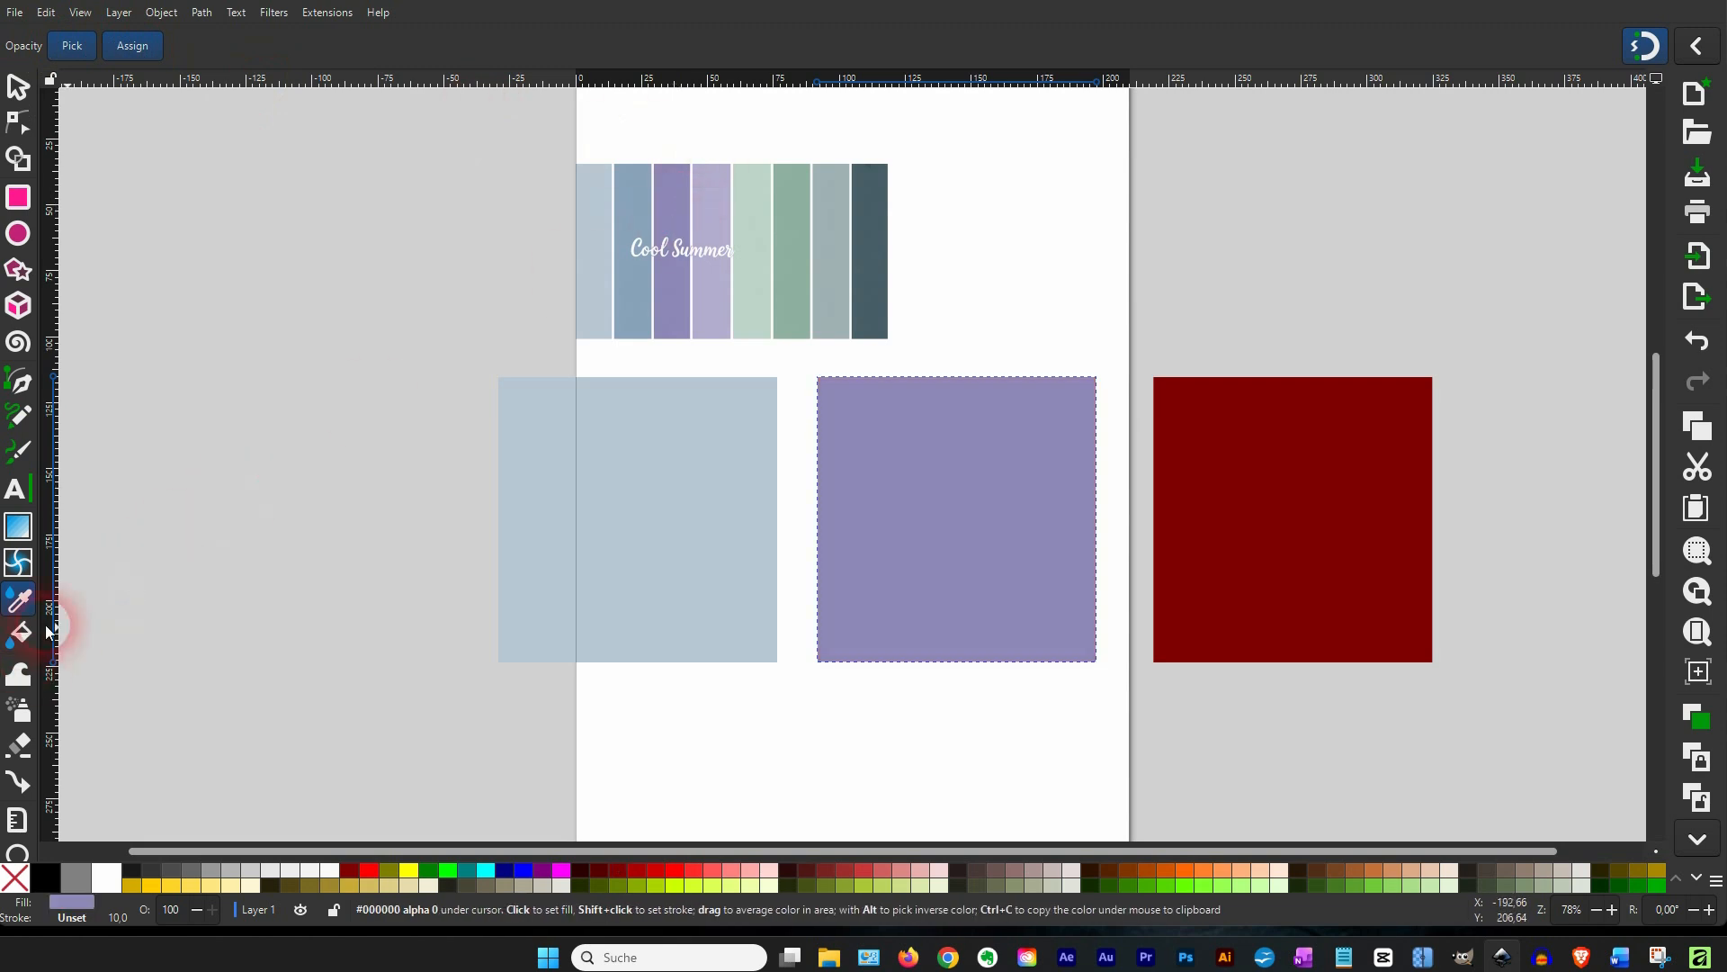
Fill the right square with the sage green sampled from the palette's sixth stripe
left_click(20, 87)
left_click(1326, 516)
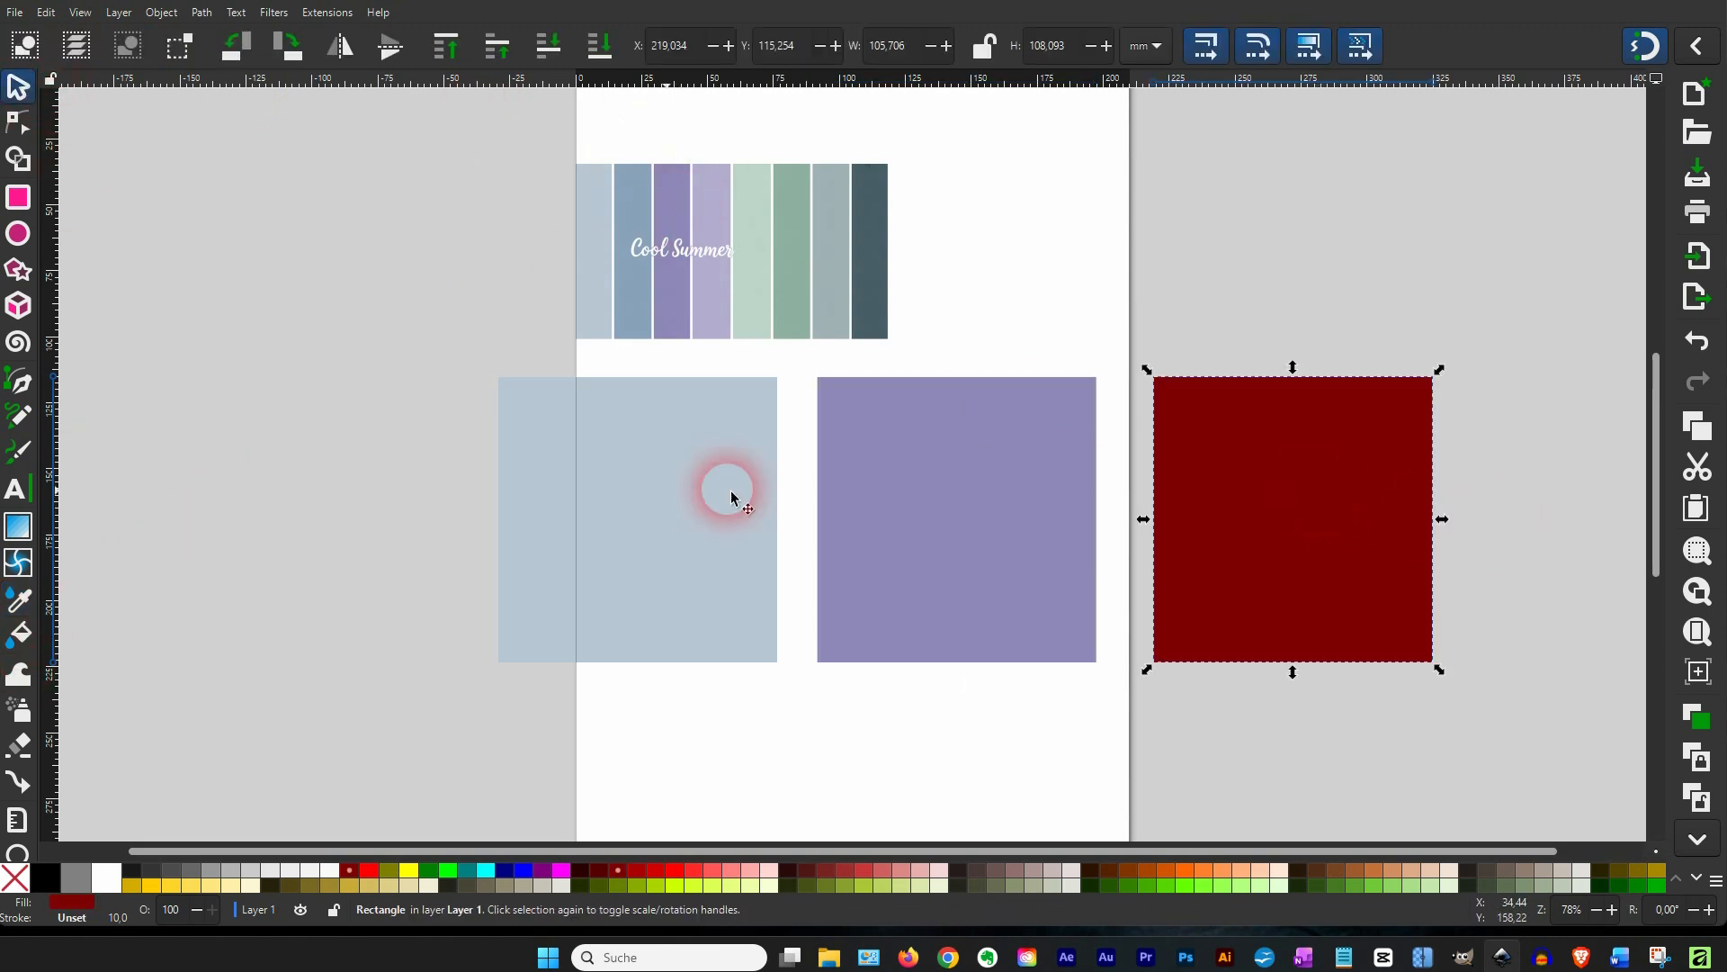
left_click(20, 608)
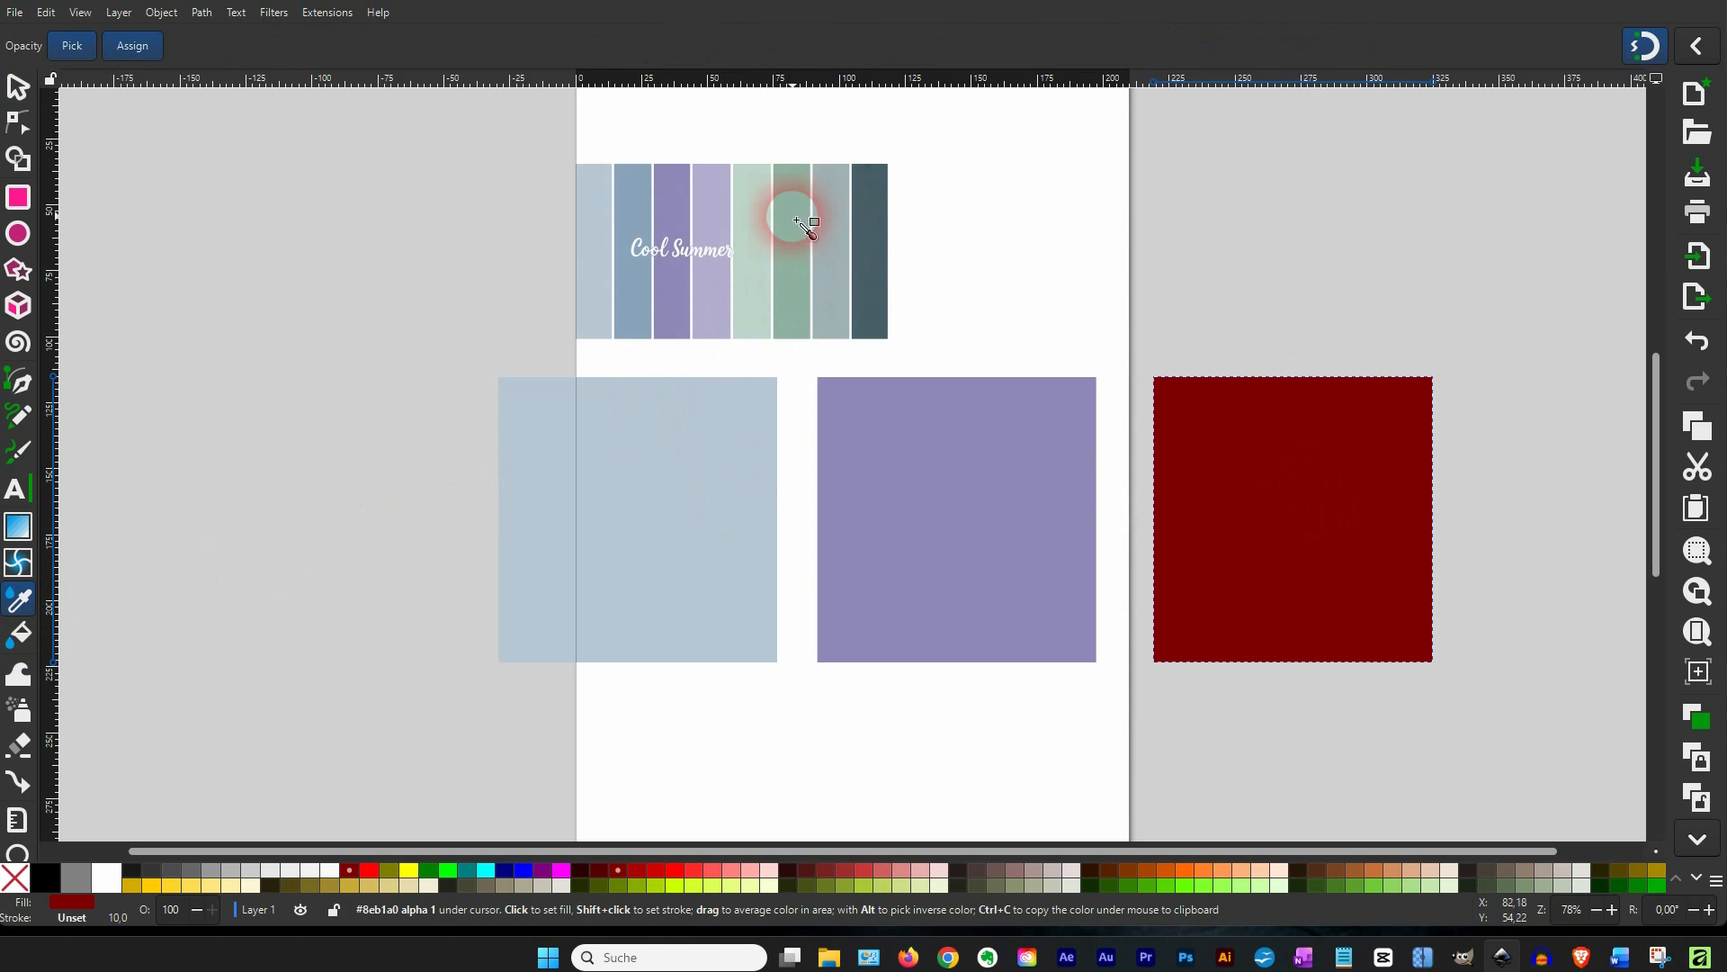
left_click(807, 243)
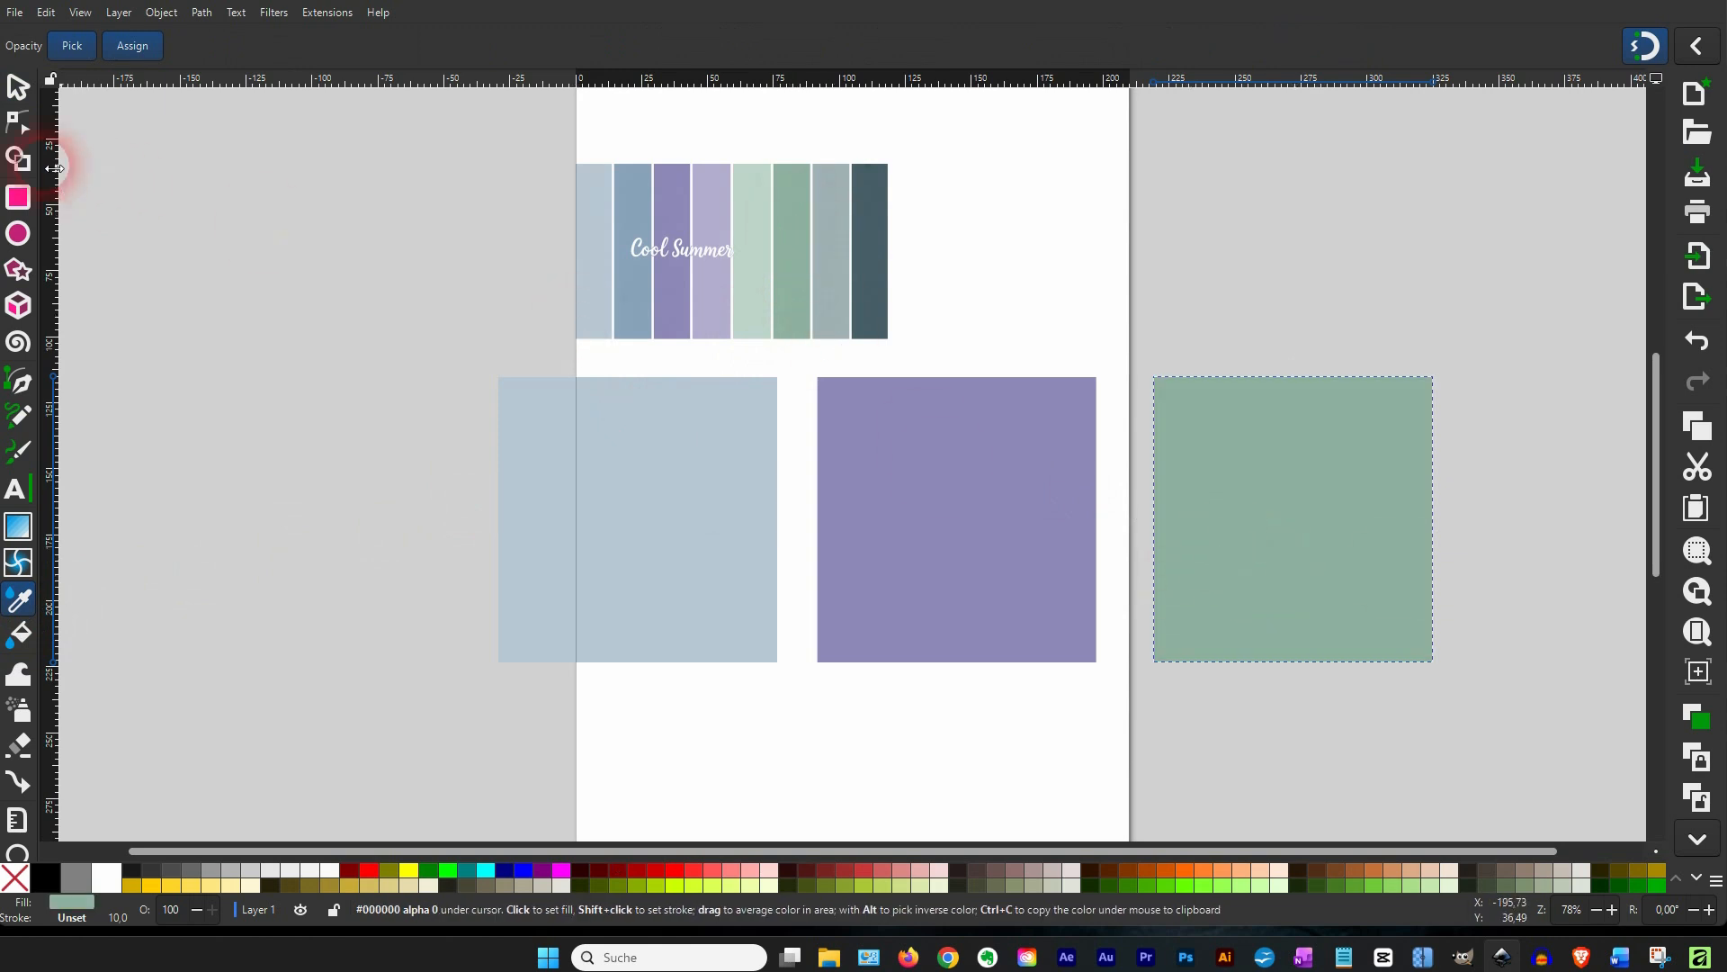
Delete the palette image above the three coloured squares
left_click(18, 88)
left_click(299, 345)
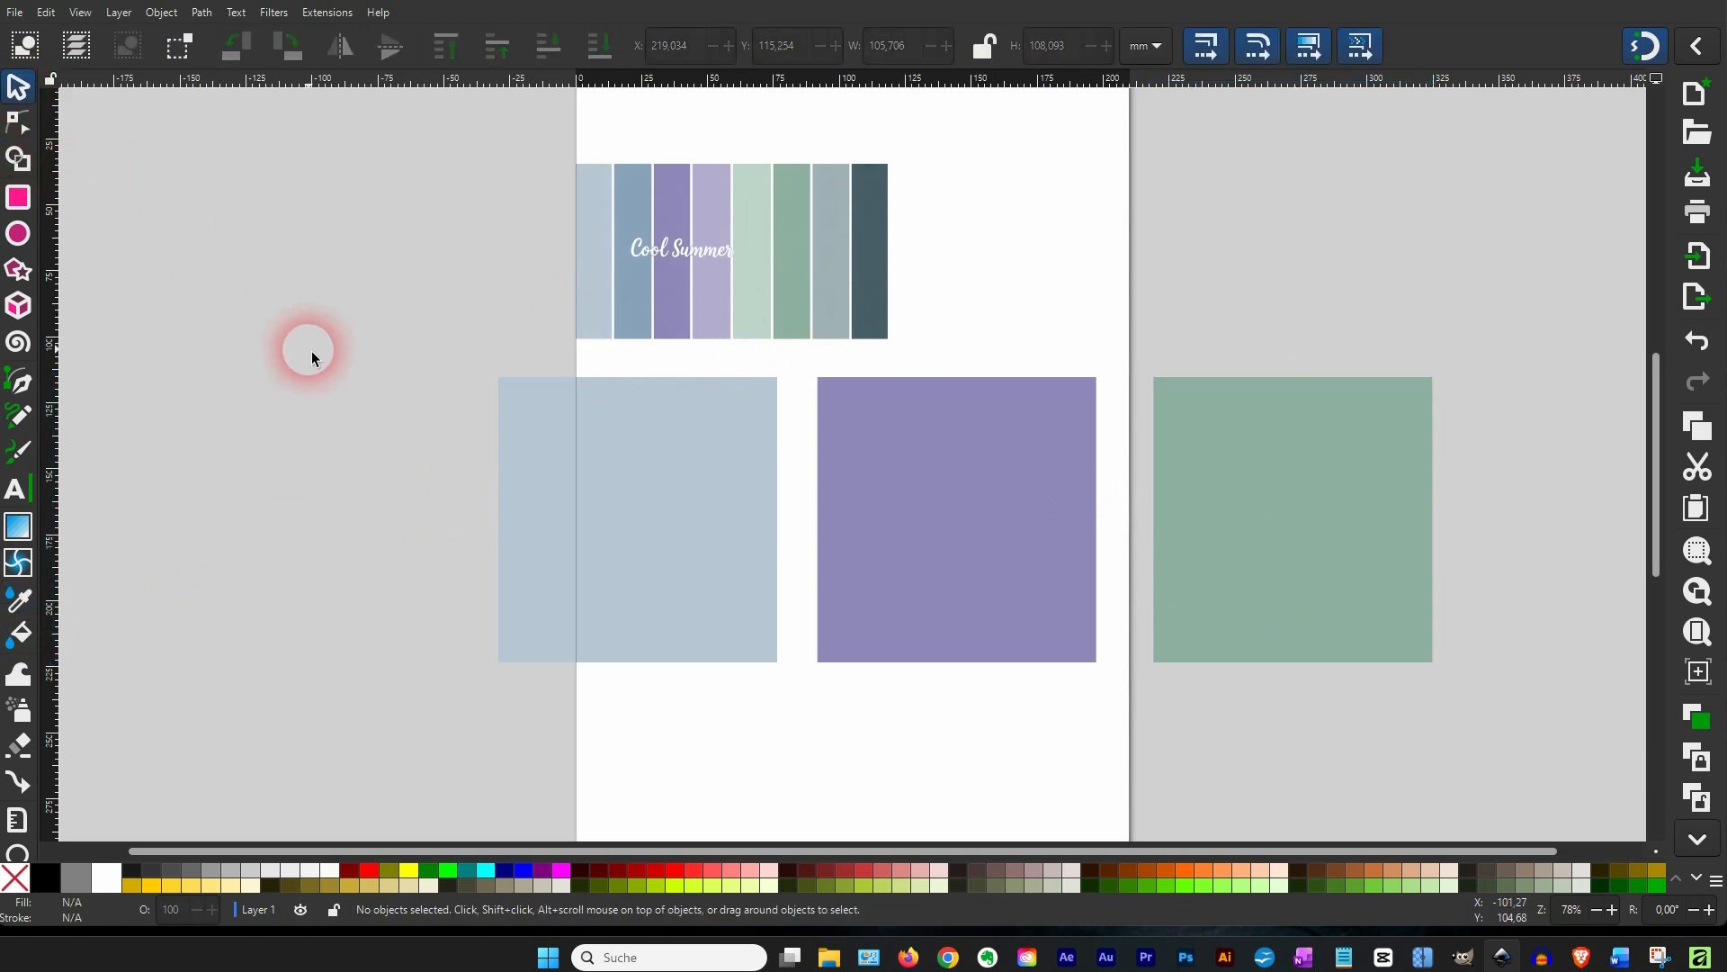
left_click(816, 250)
left_click_drag(817, 257, 769, 256)
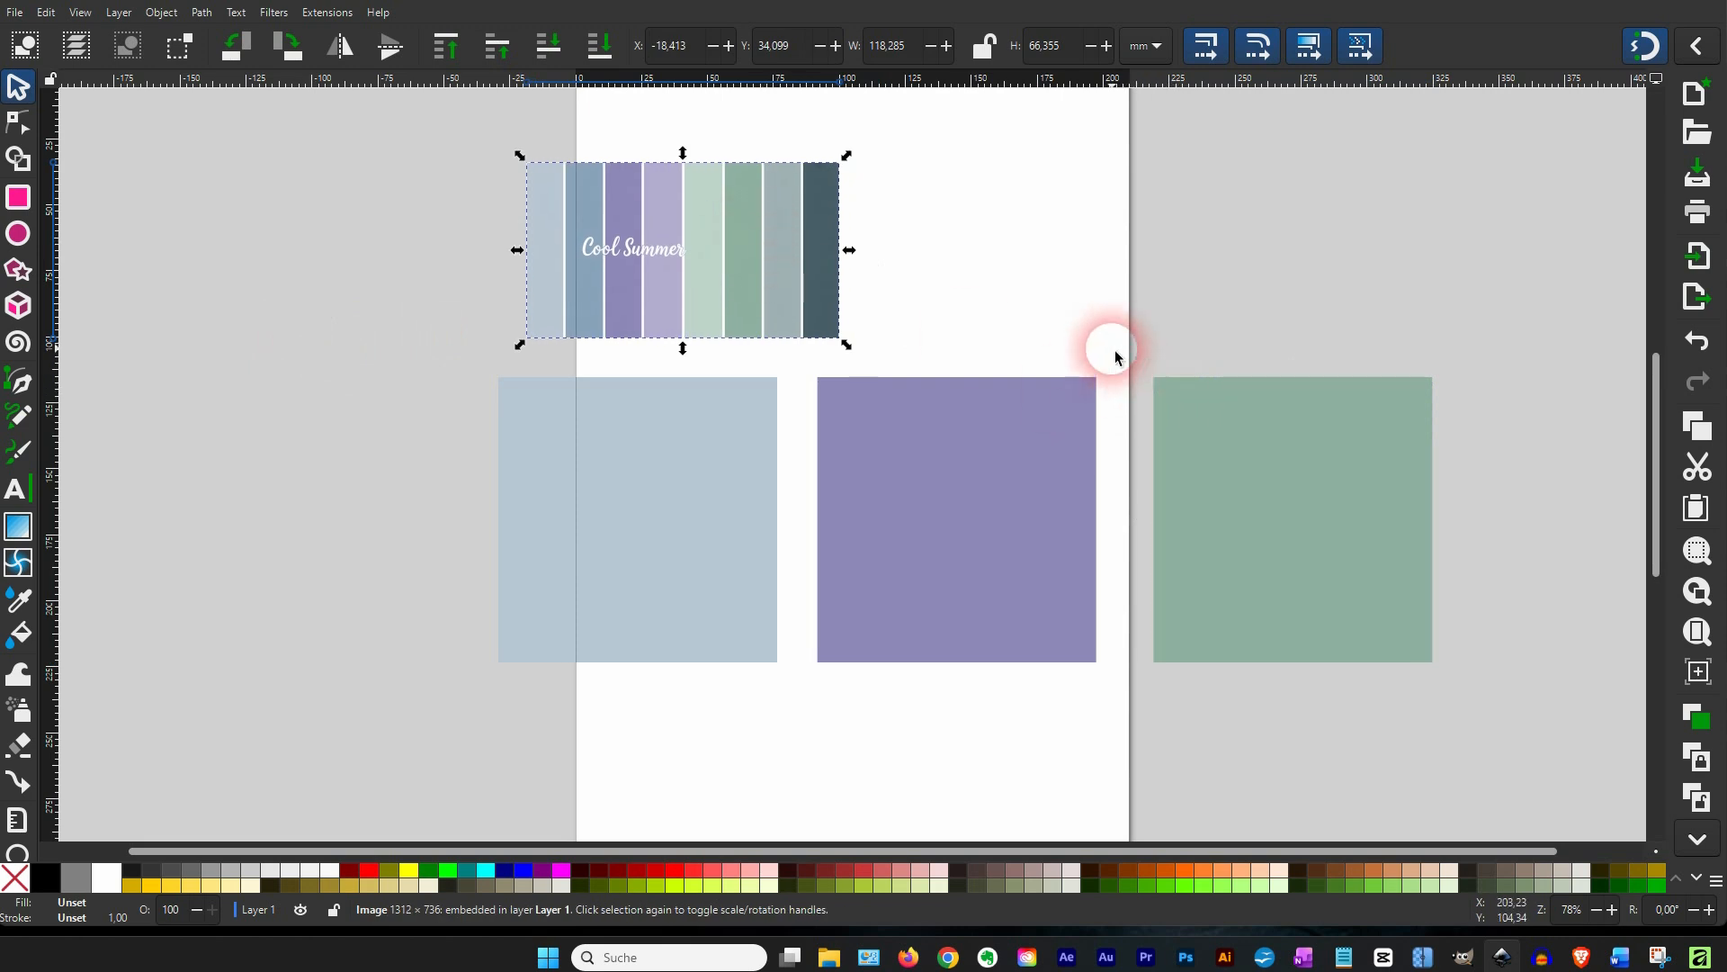
key("Delete")
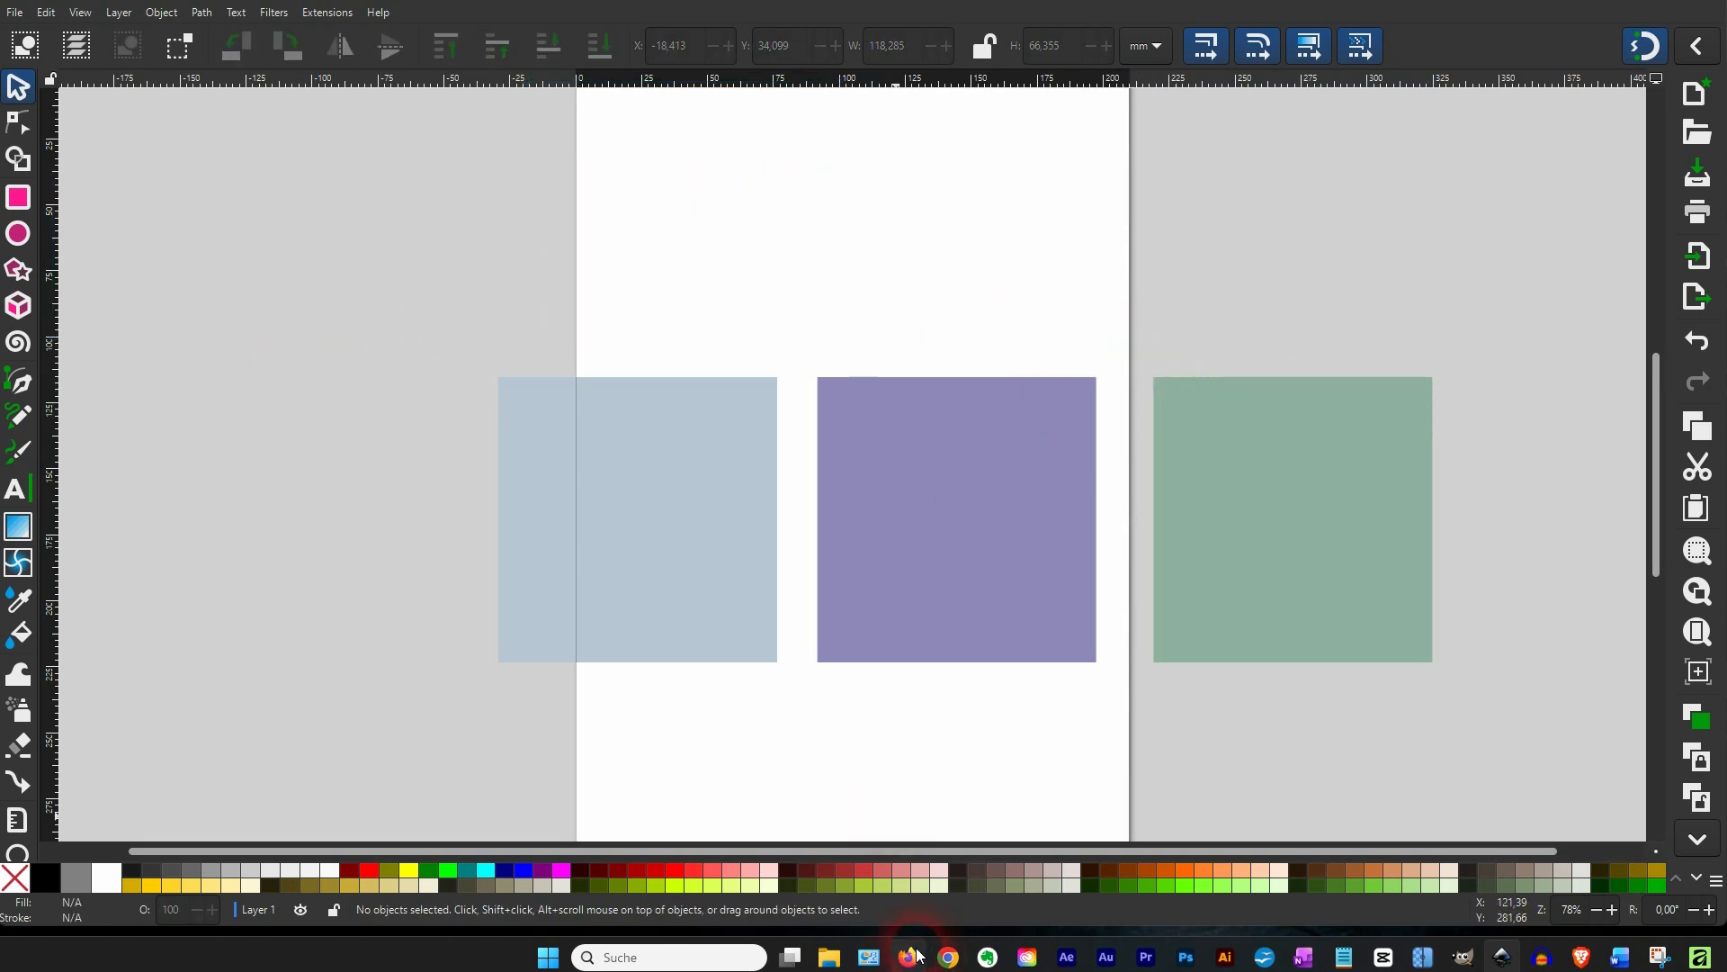
Return to Firefox and look through more of the soft summer palette image results
left_click(918, 955)
scroll(1002, 275, "down", 5)
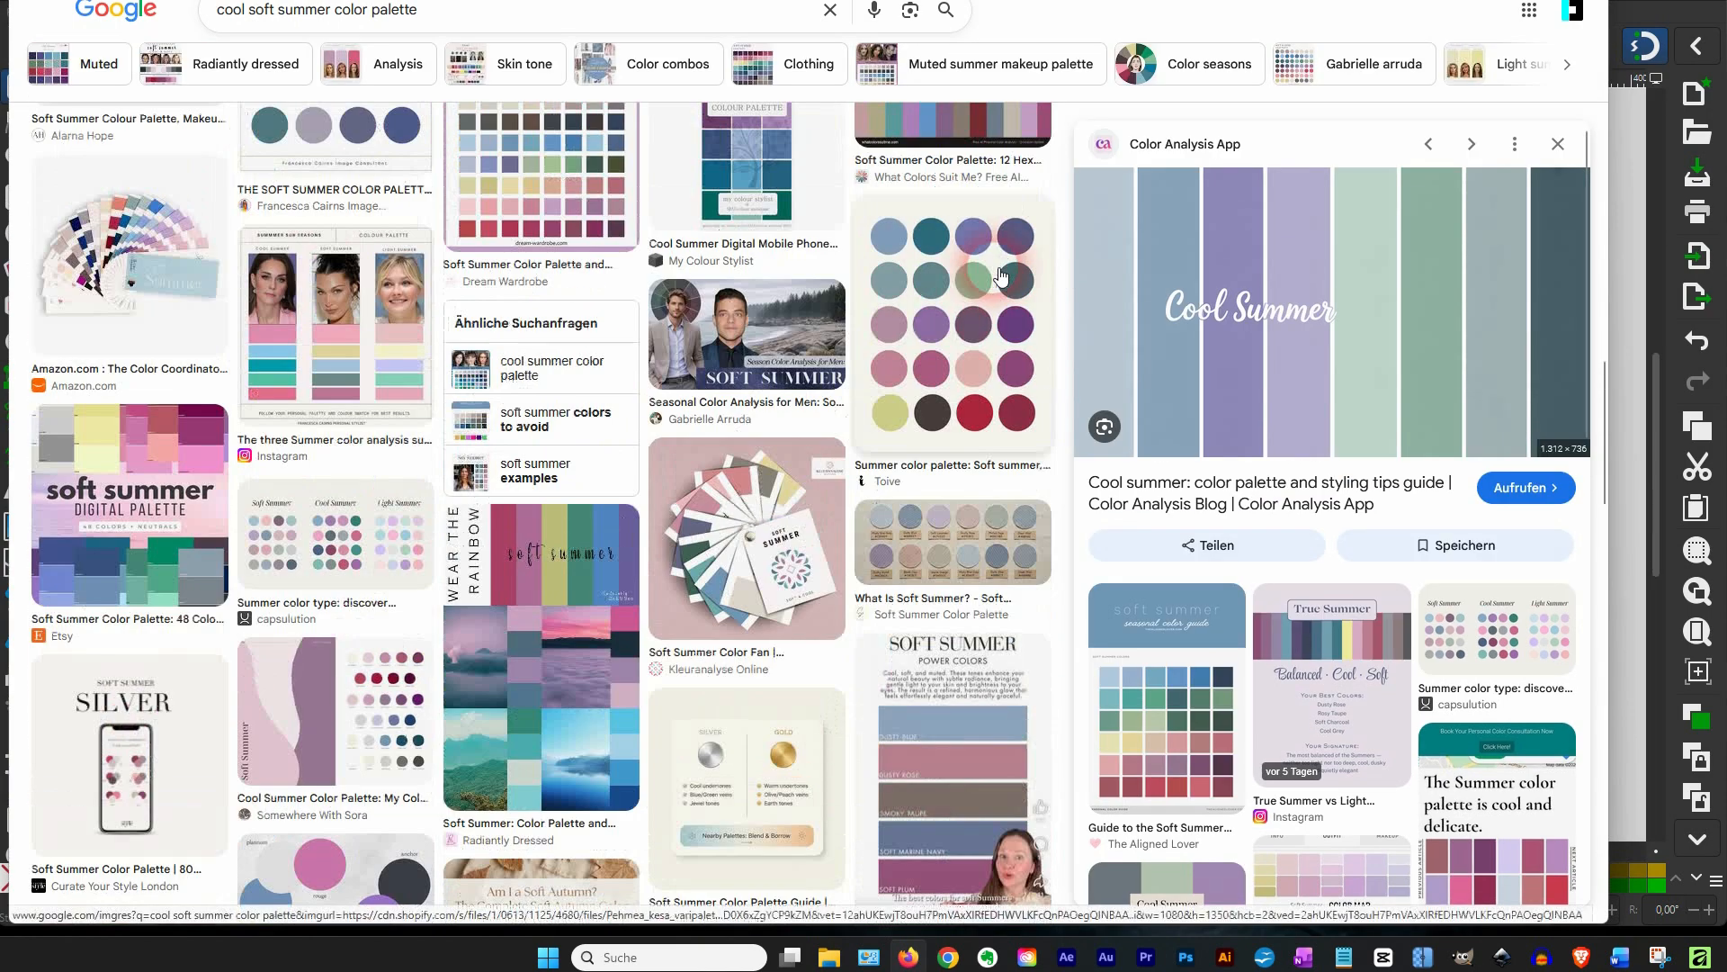
scroll(1001, 274, "up", 10)
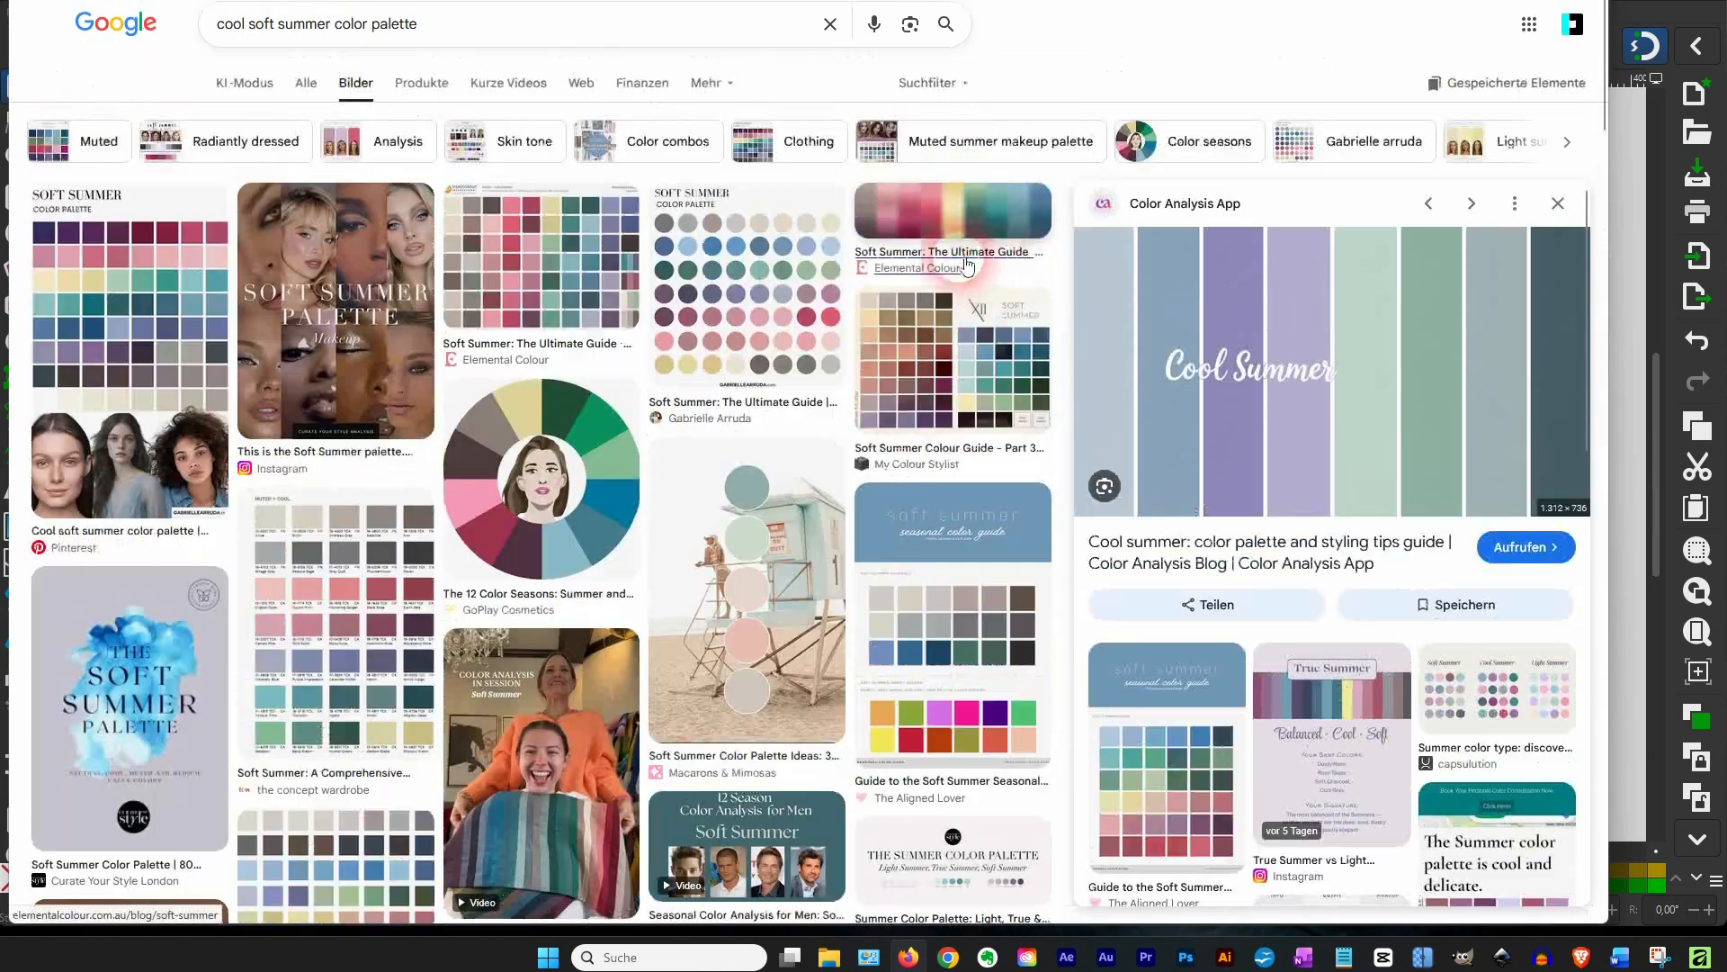
scroll(474, 220, "down", 10)
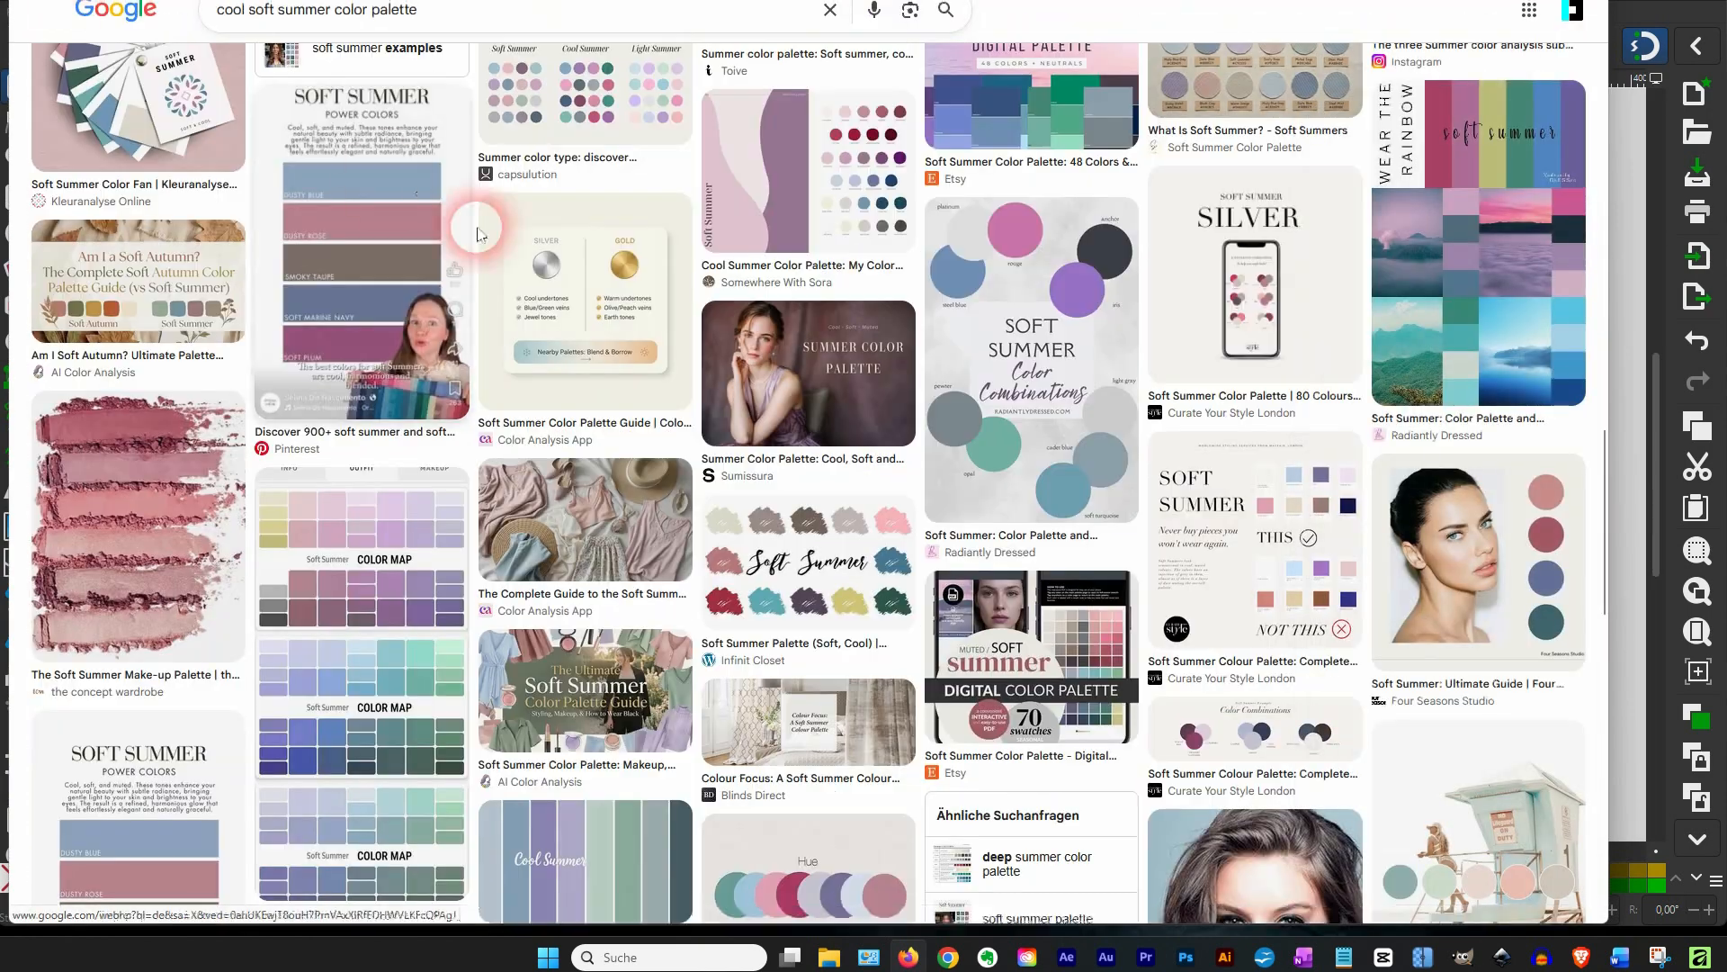
scroll(500, 241, "up", 10)
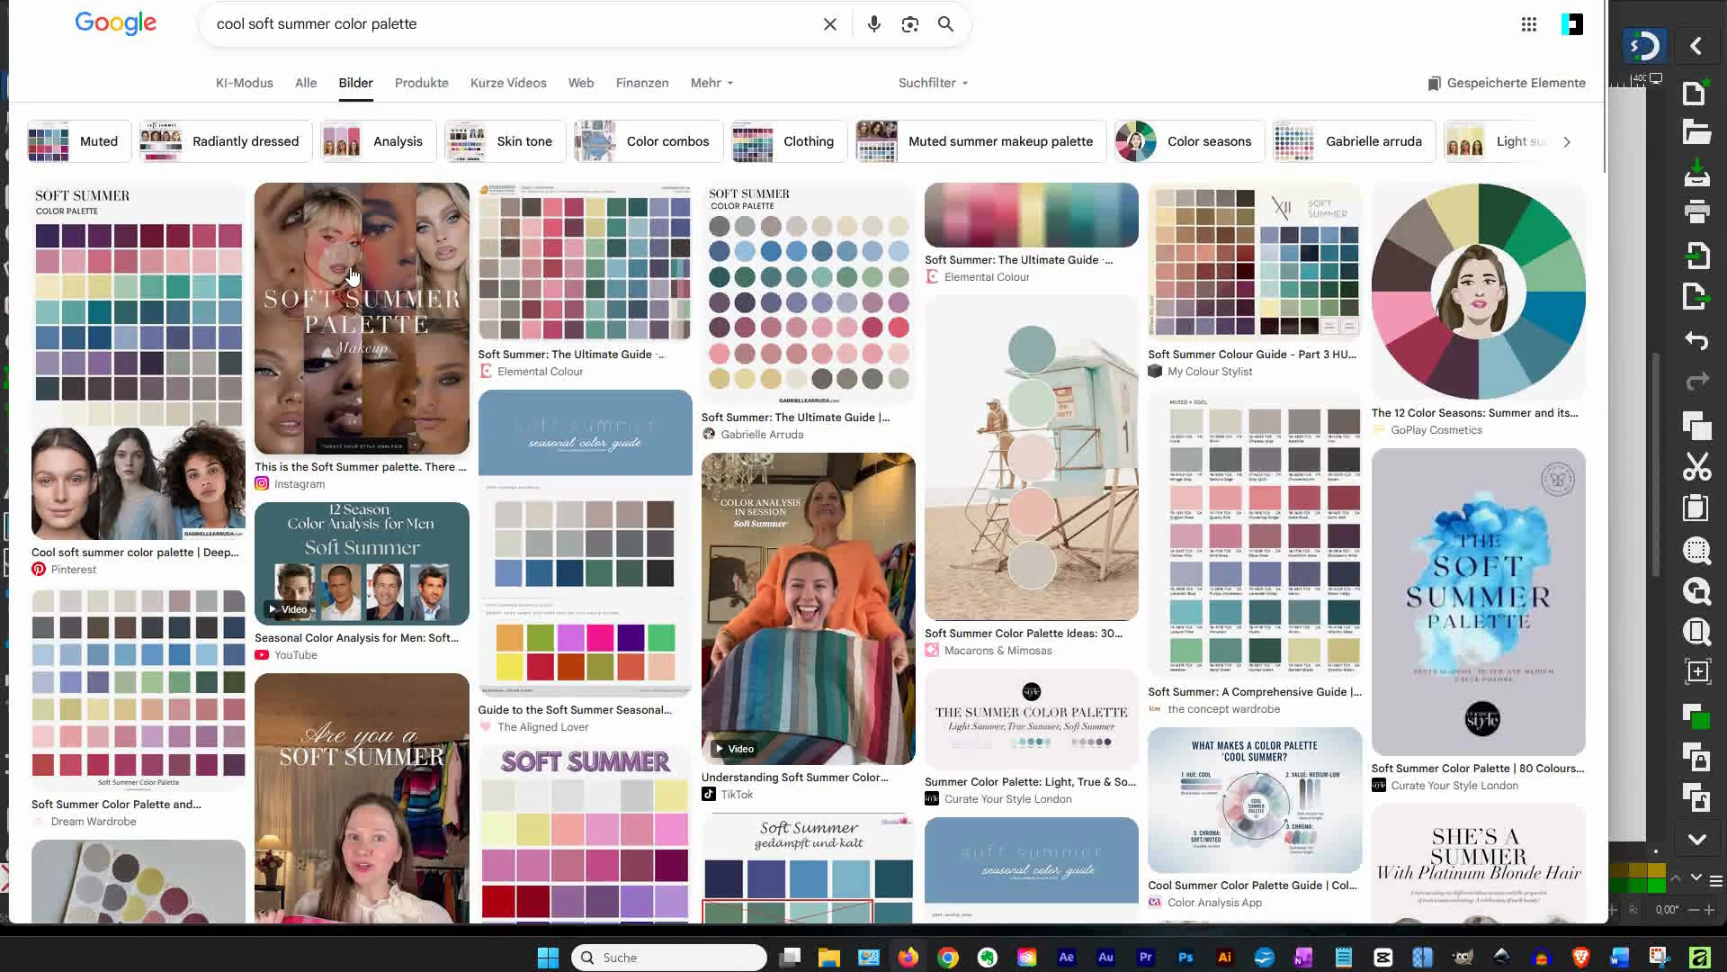
Preview The Aligned Lover's soft summer color guide and capture its neutral and worst-color swatches with Snipping Tool
left_click(170, 326)
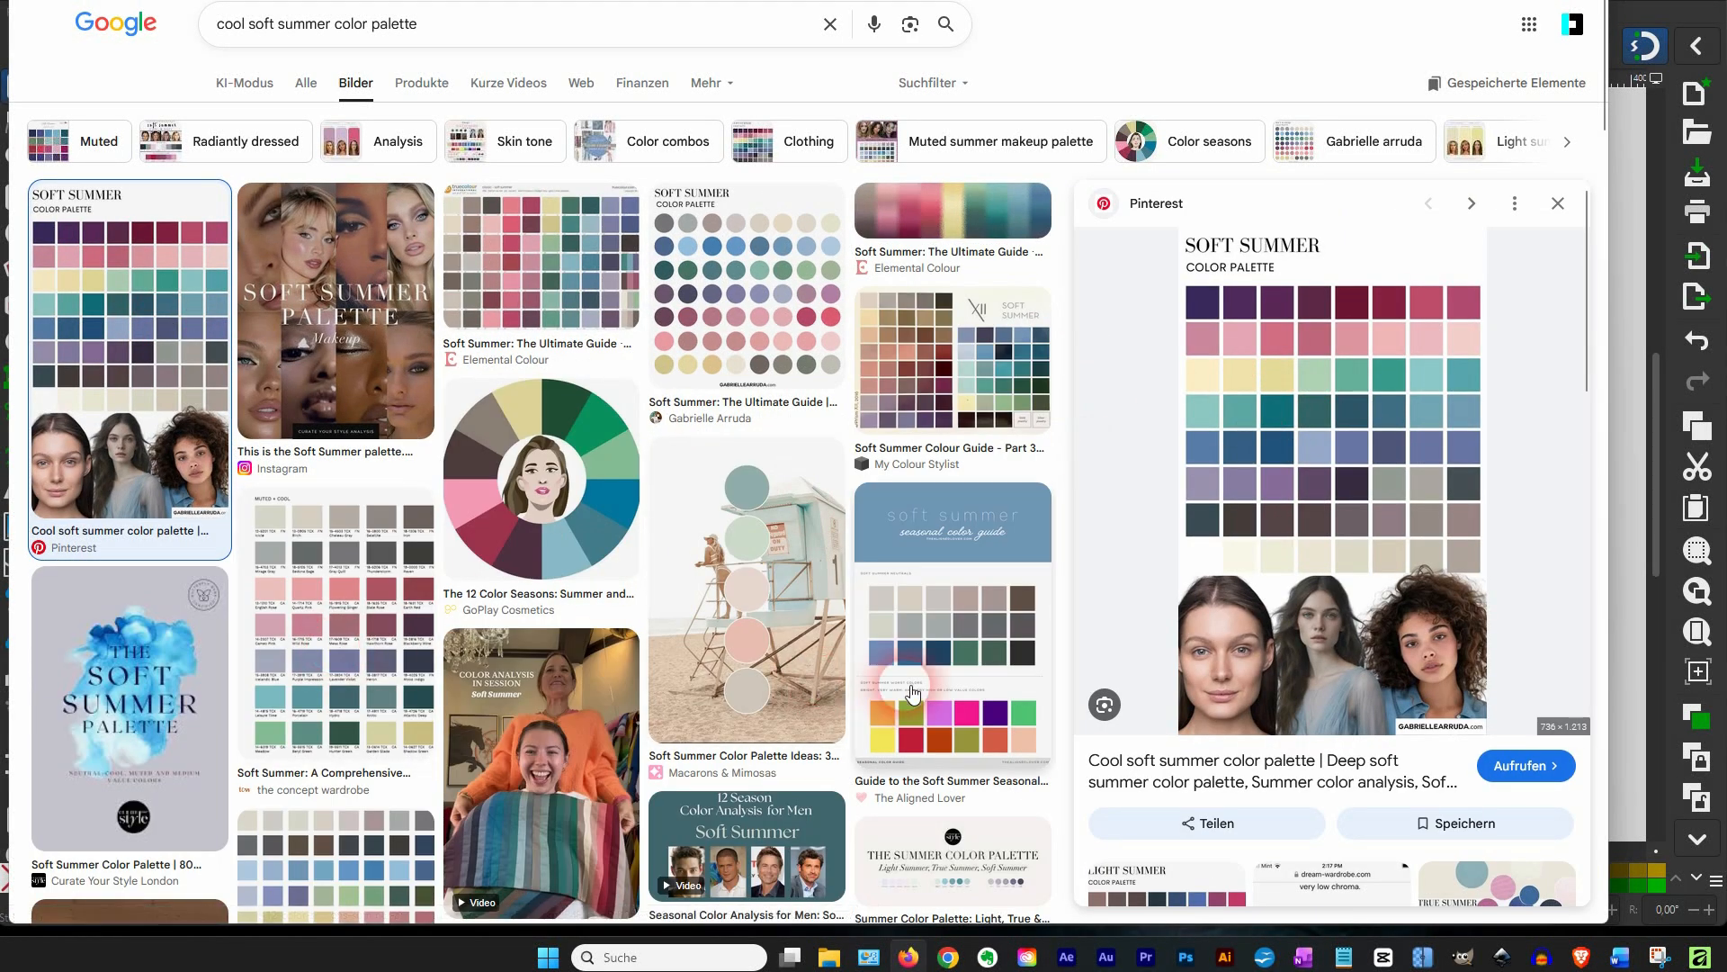
left_click(949, 711)
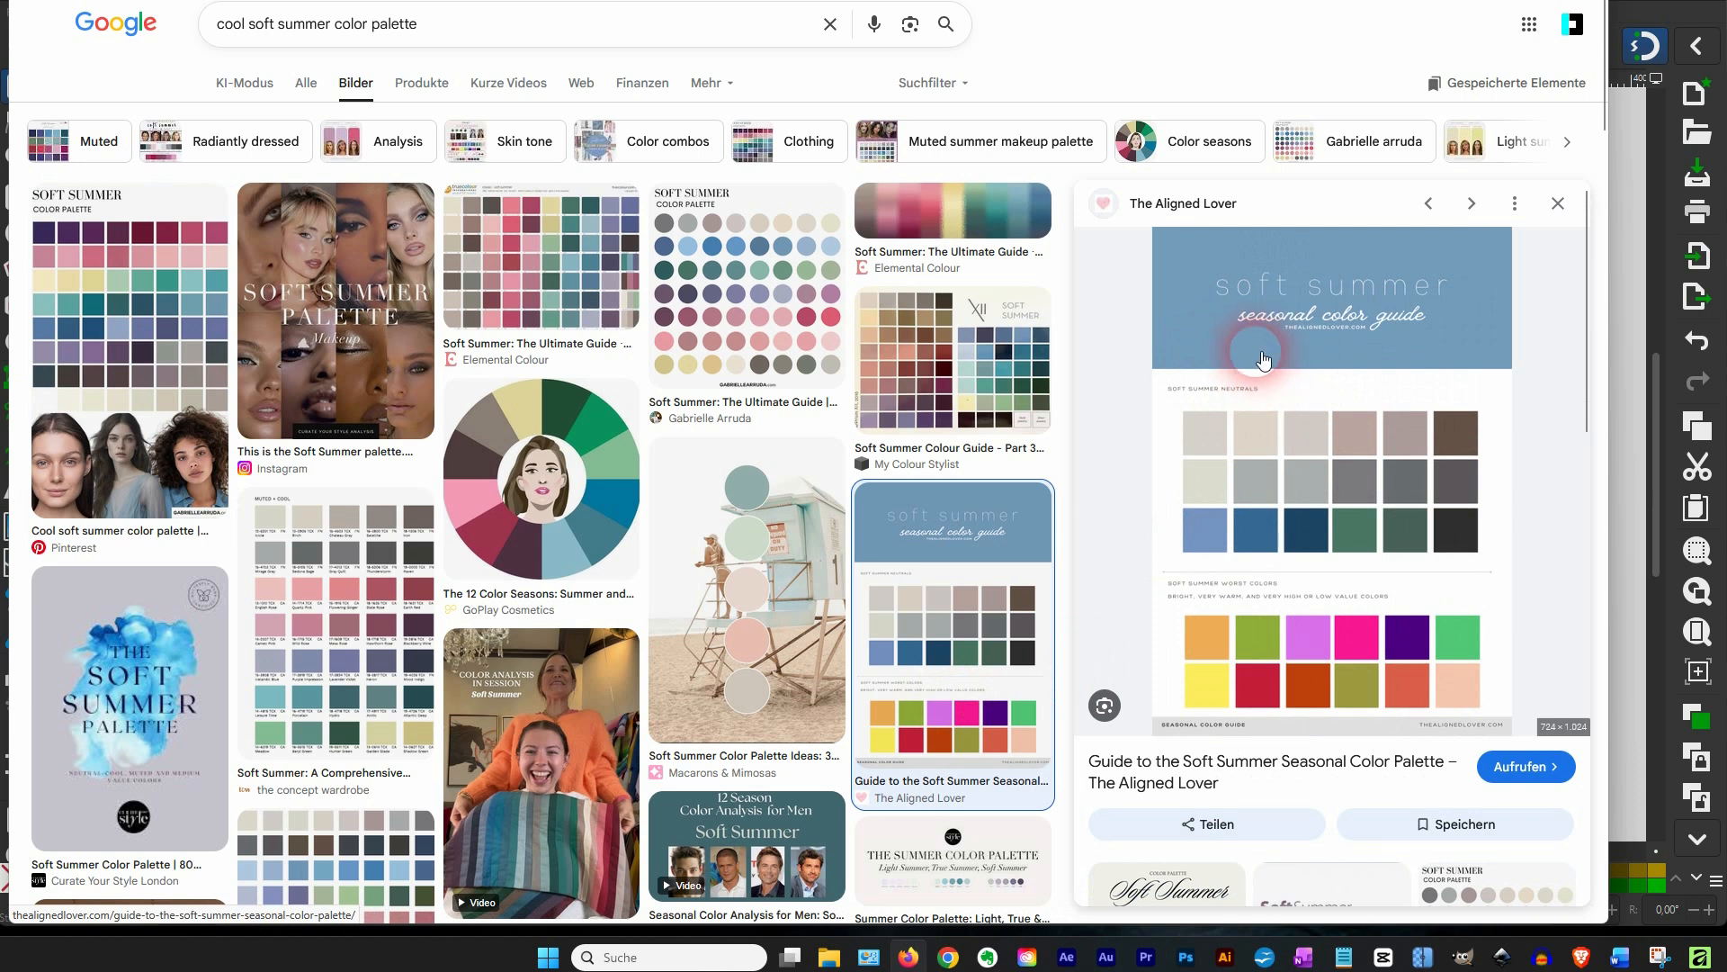
left_click(1661, 961)
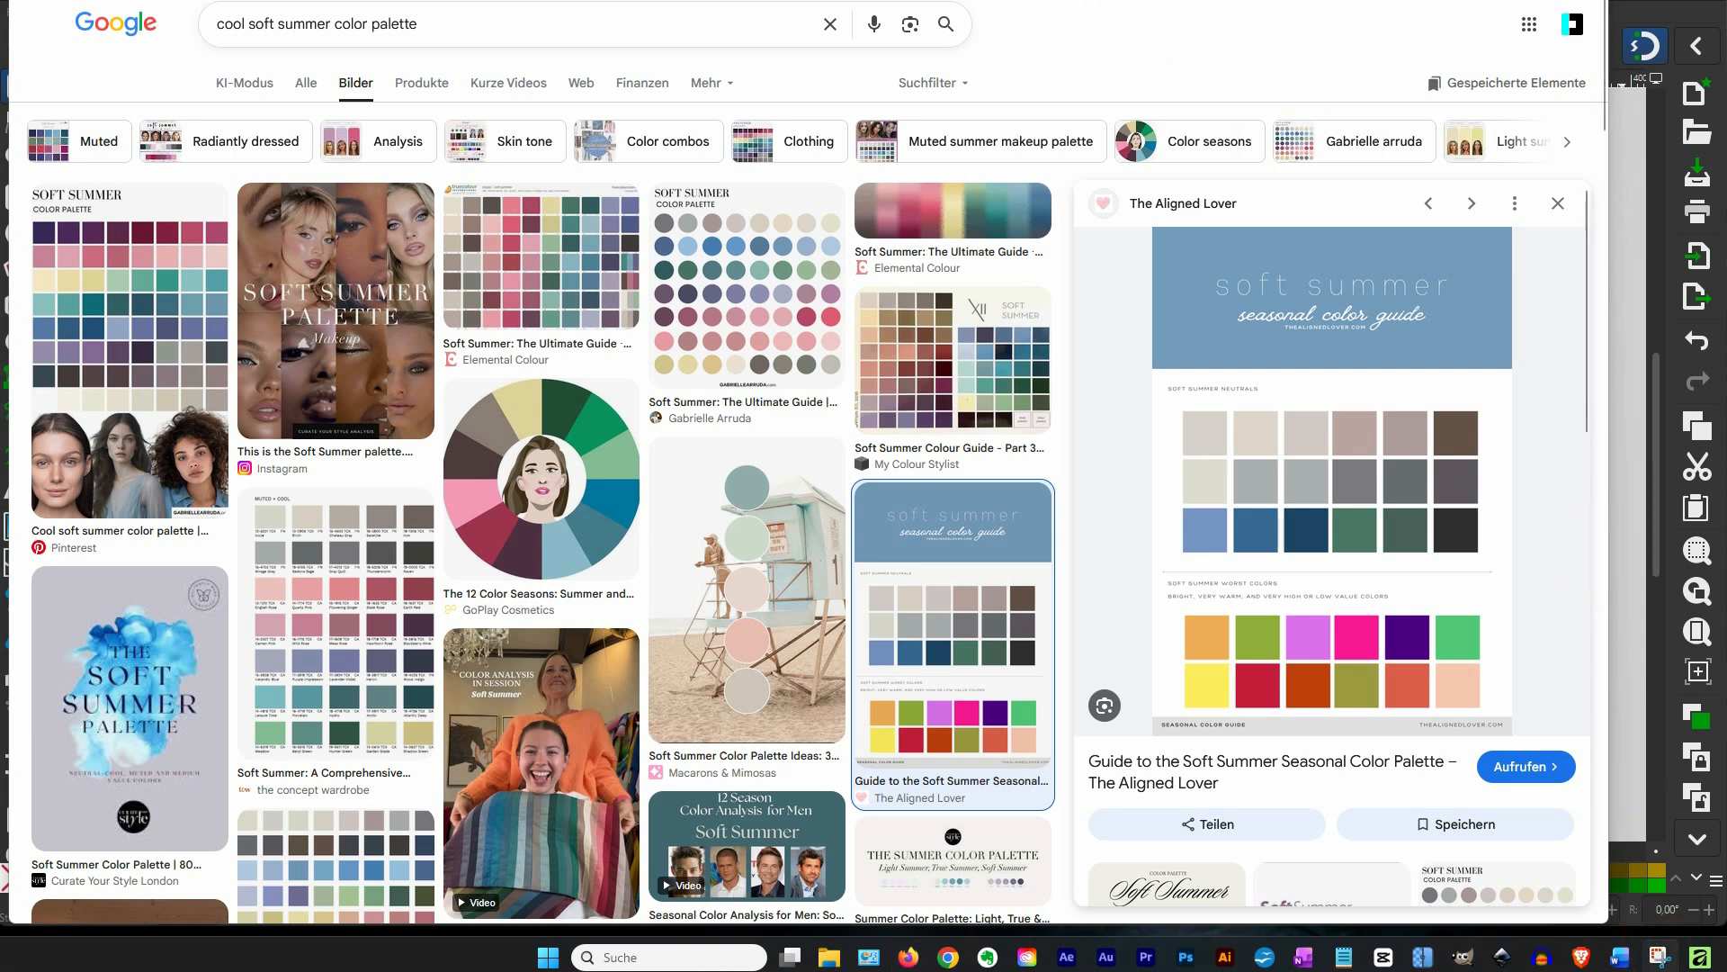
left_click(268, 118)
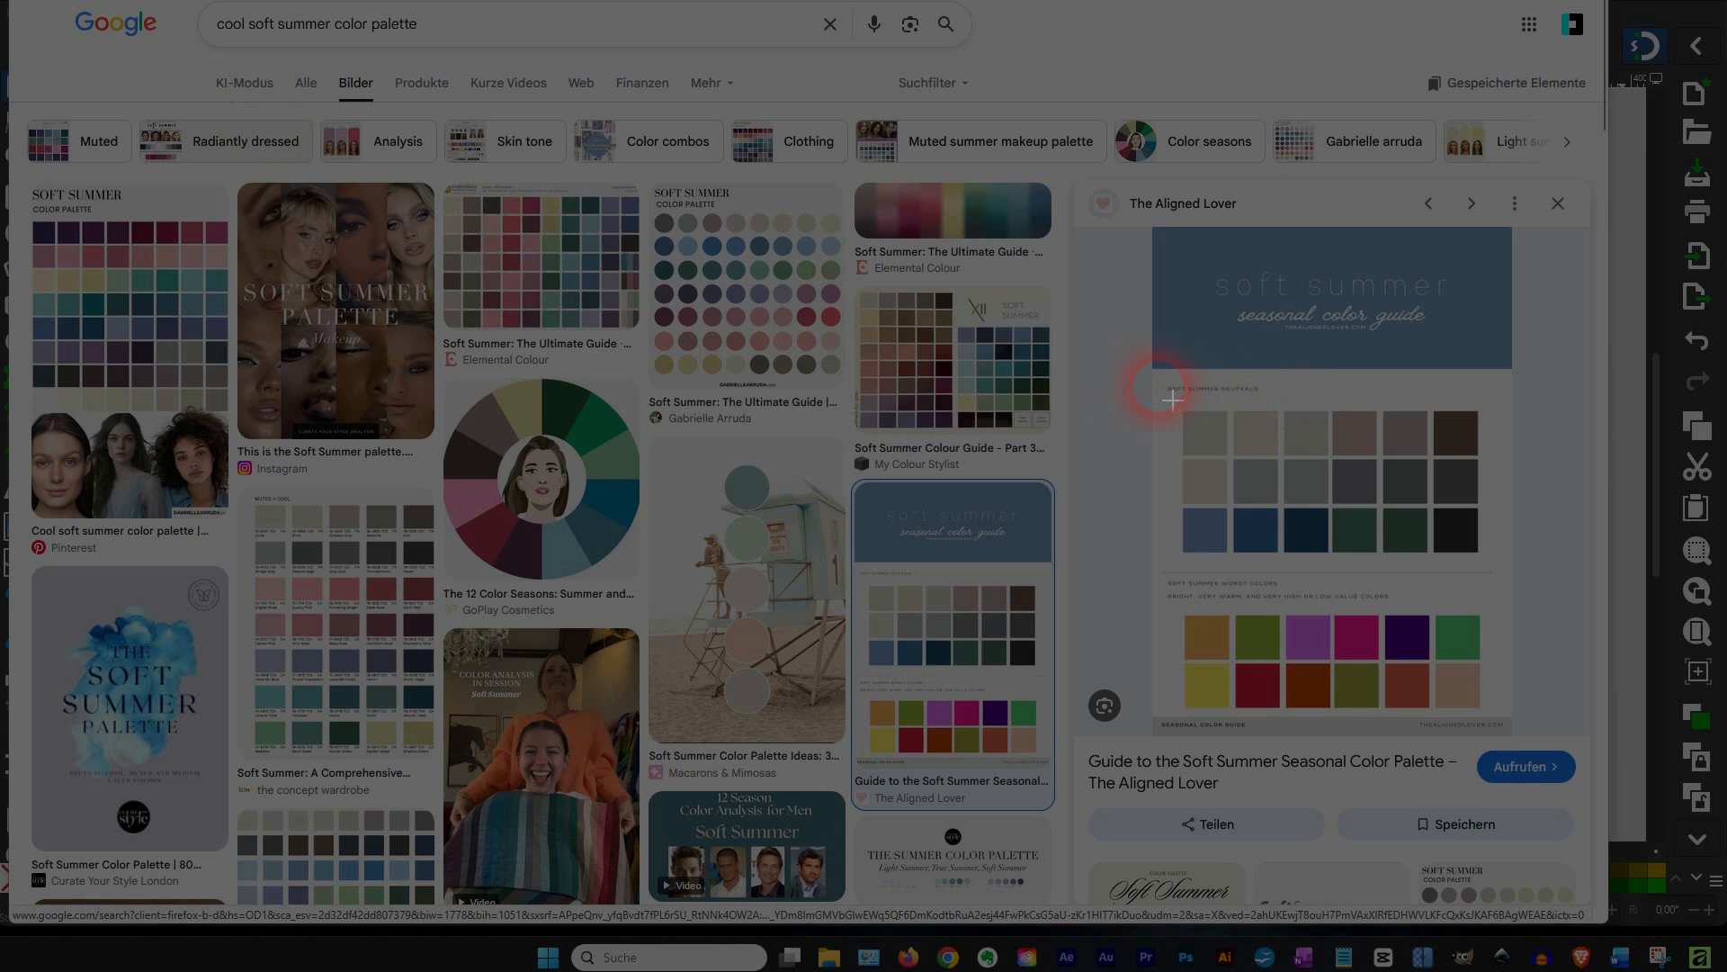
left_click_drag(1157, 386, 1514, 711)
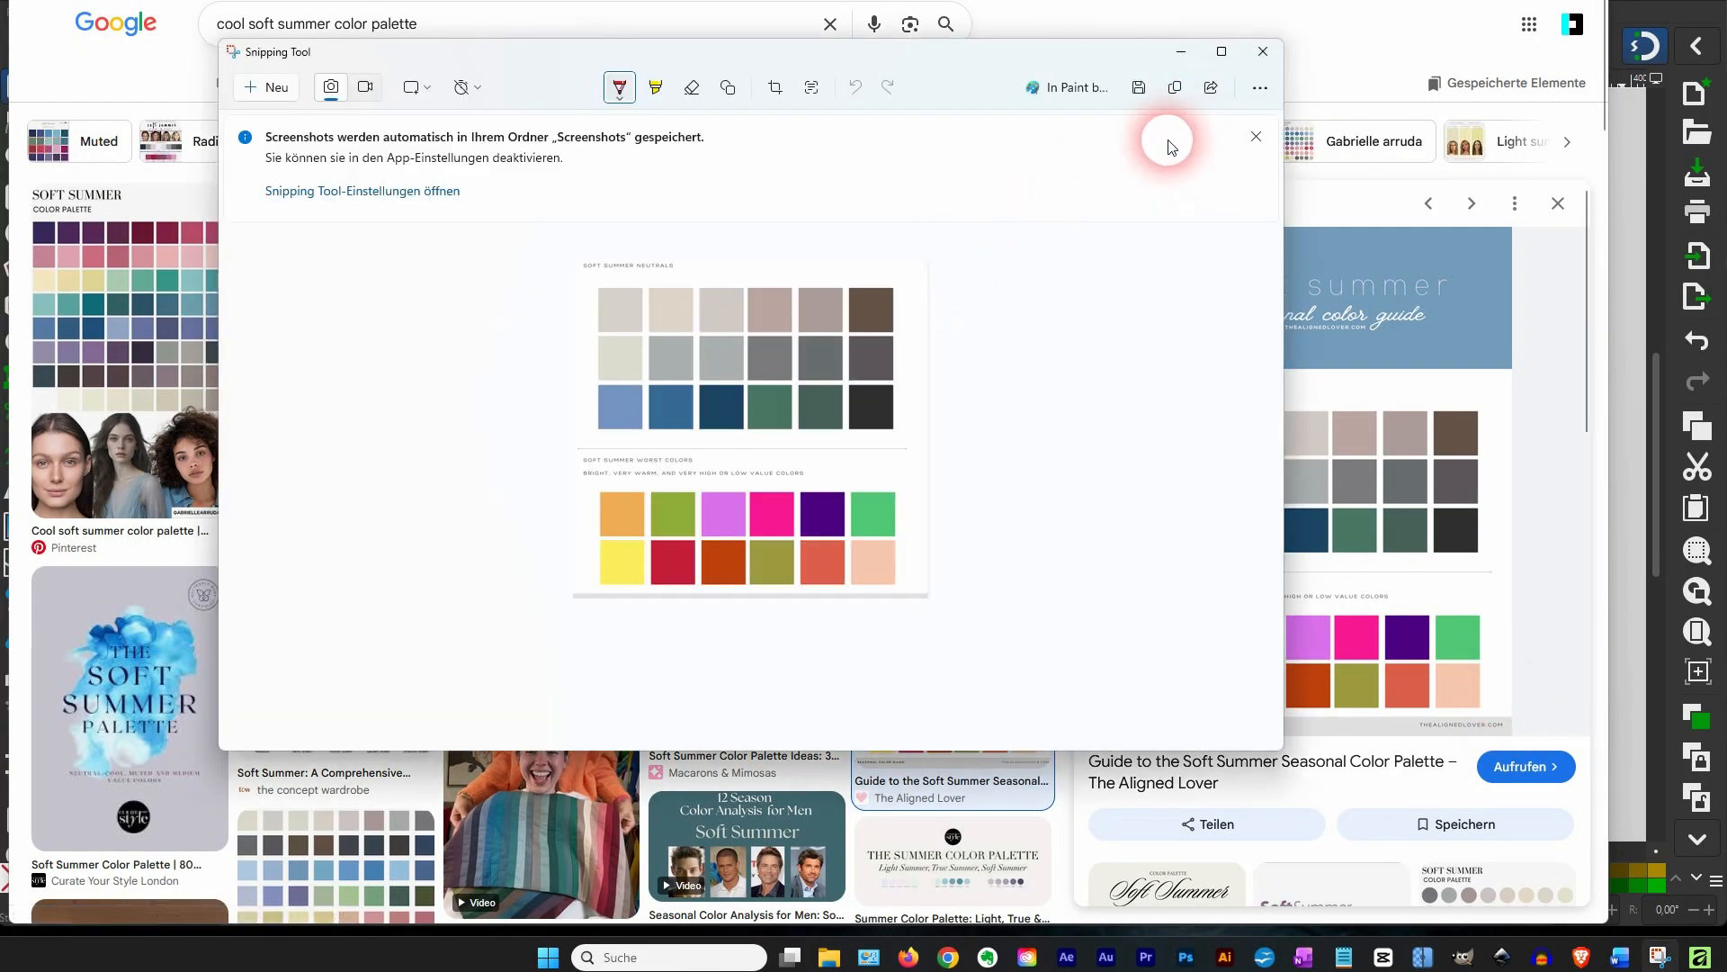
Save the captured swatches in Downloads as a PNG named tut palette 2
left_click(1138, 86)
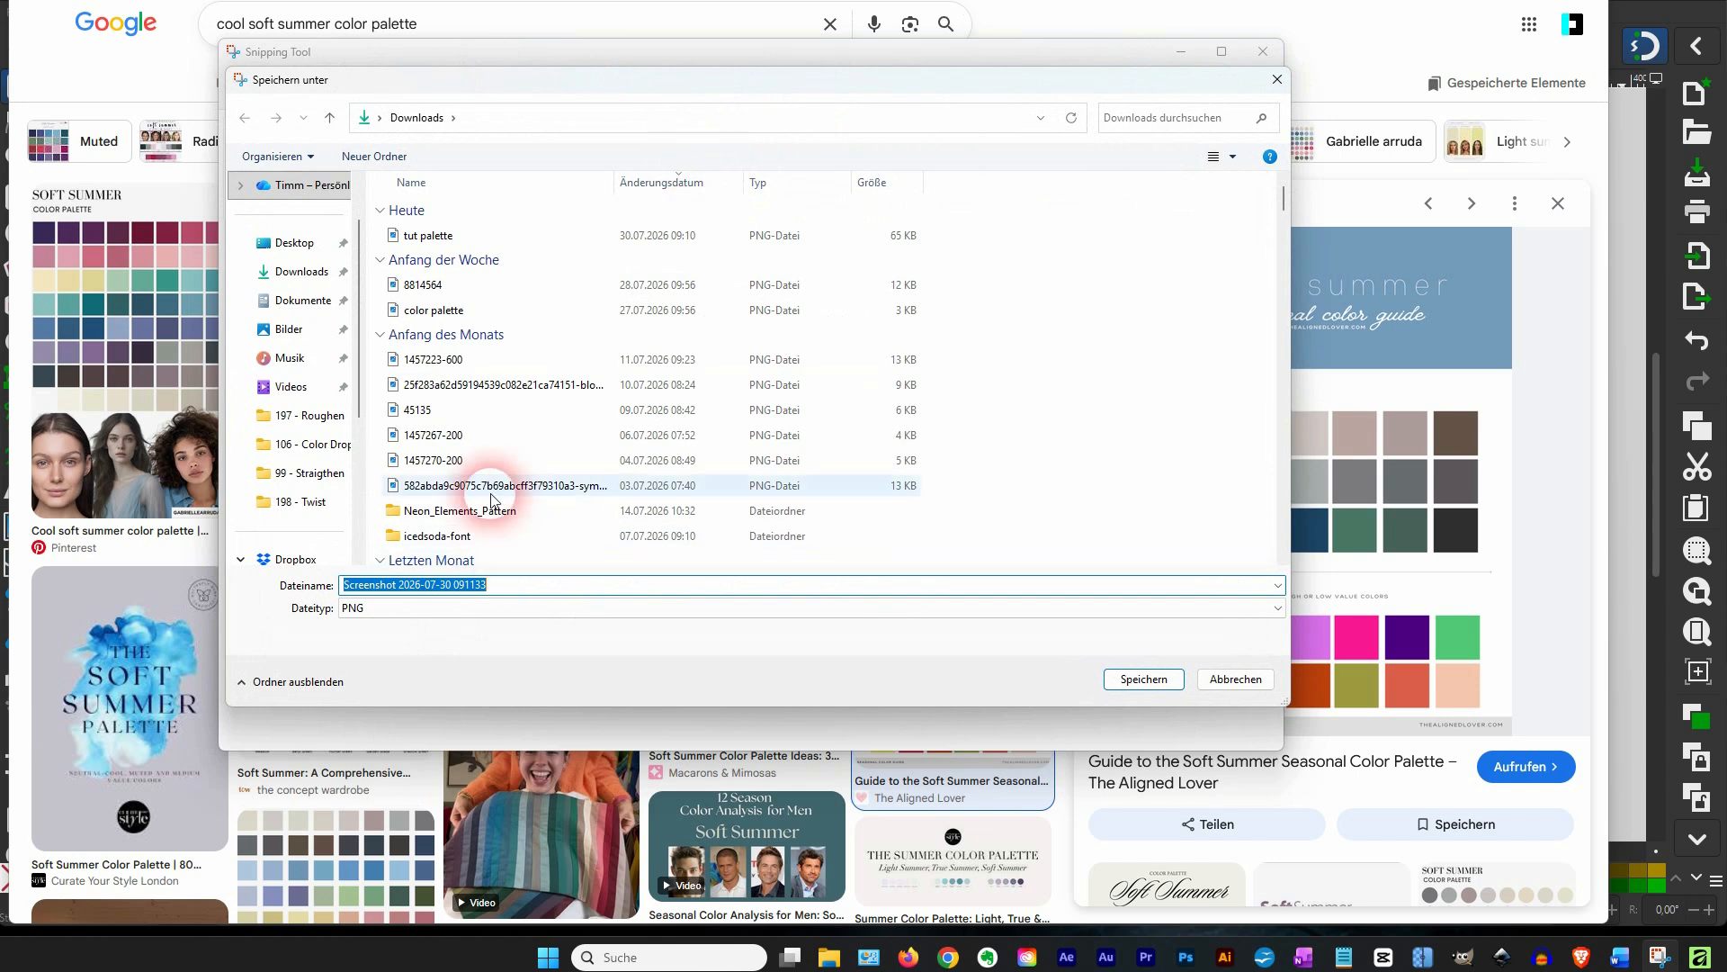
left_click(428, 235)
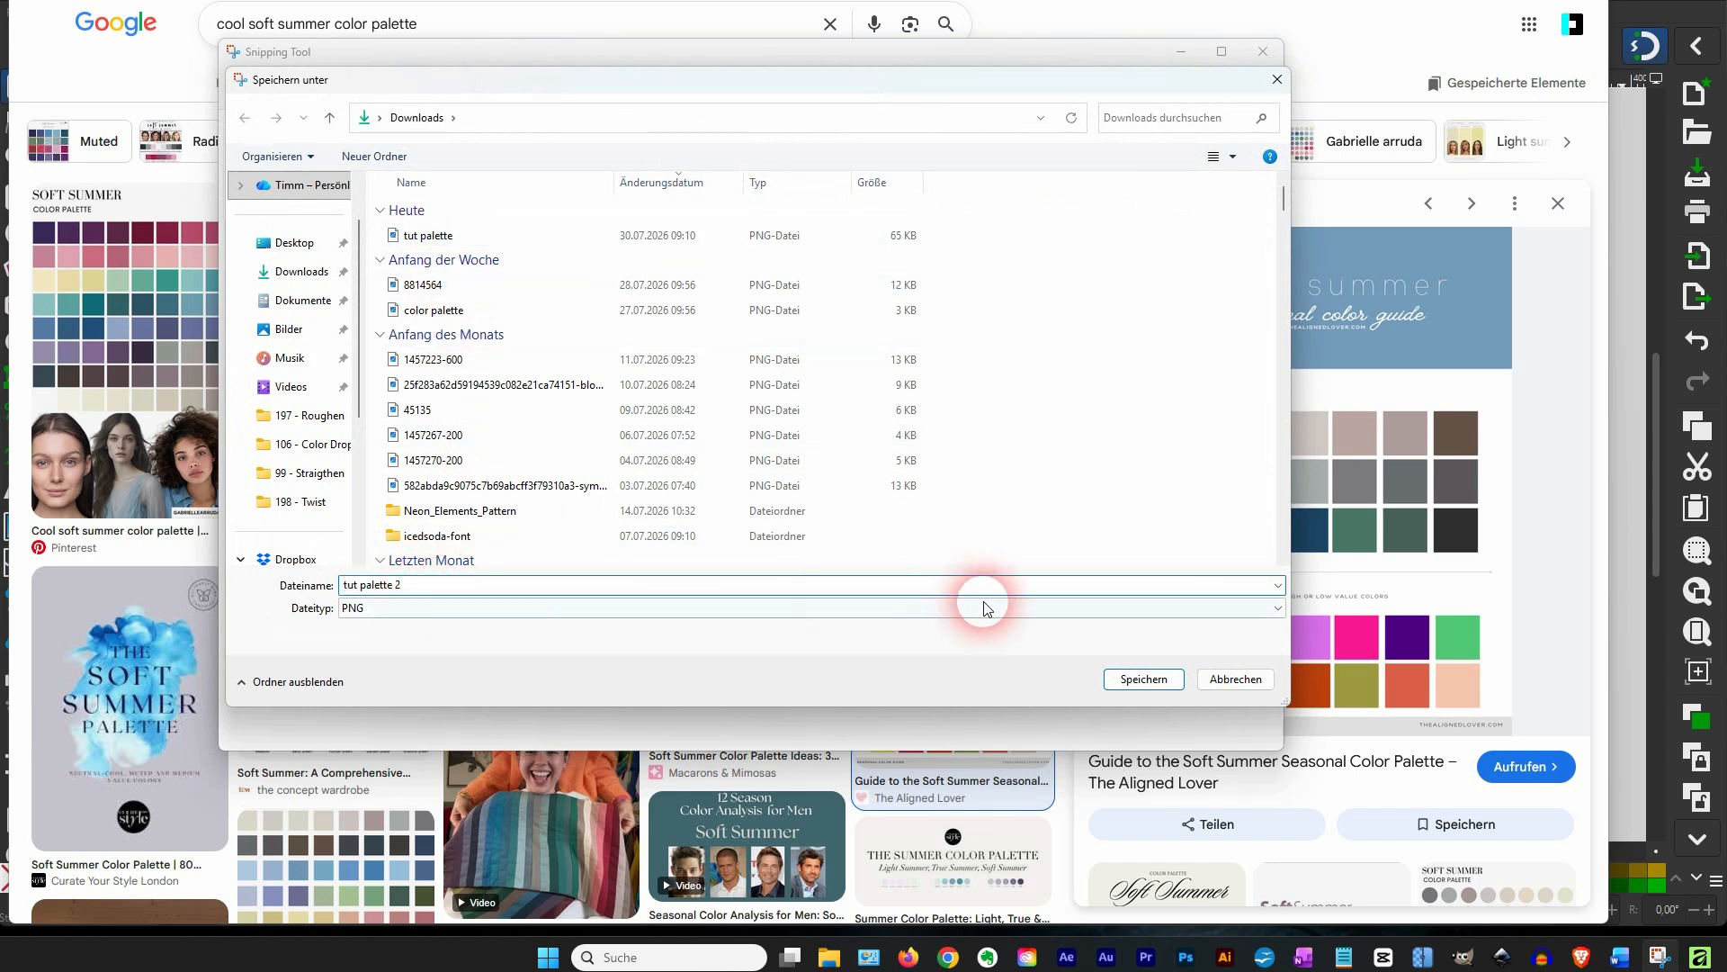
left_click(1144, 678)
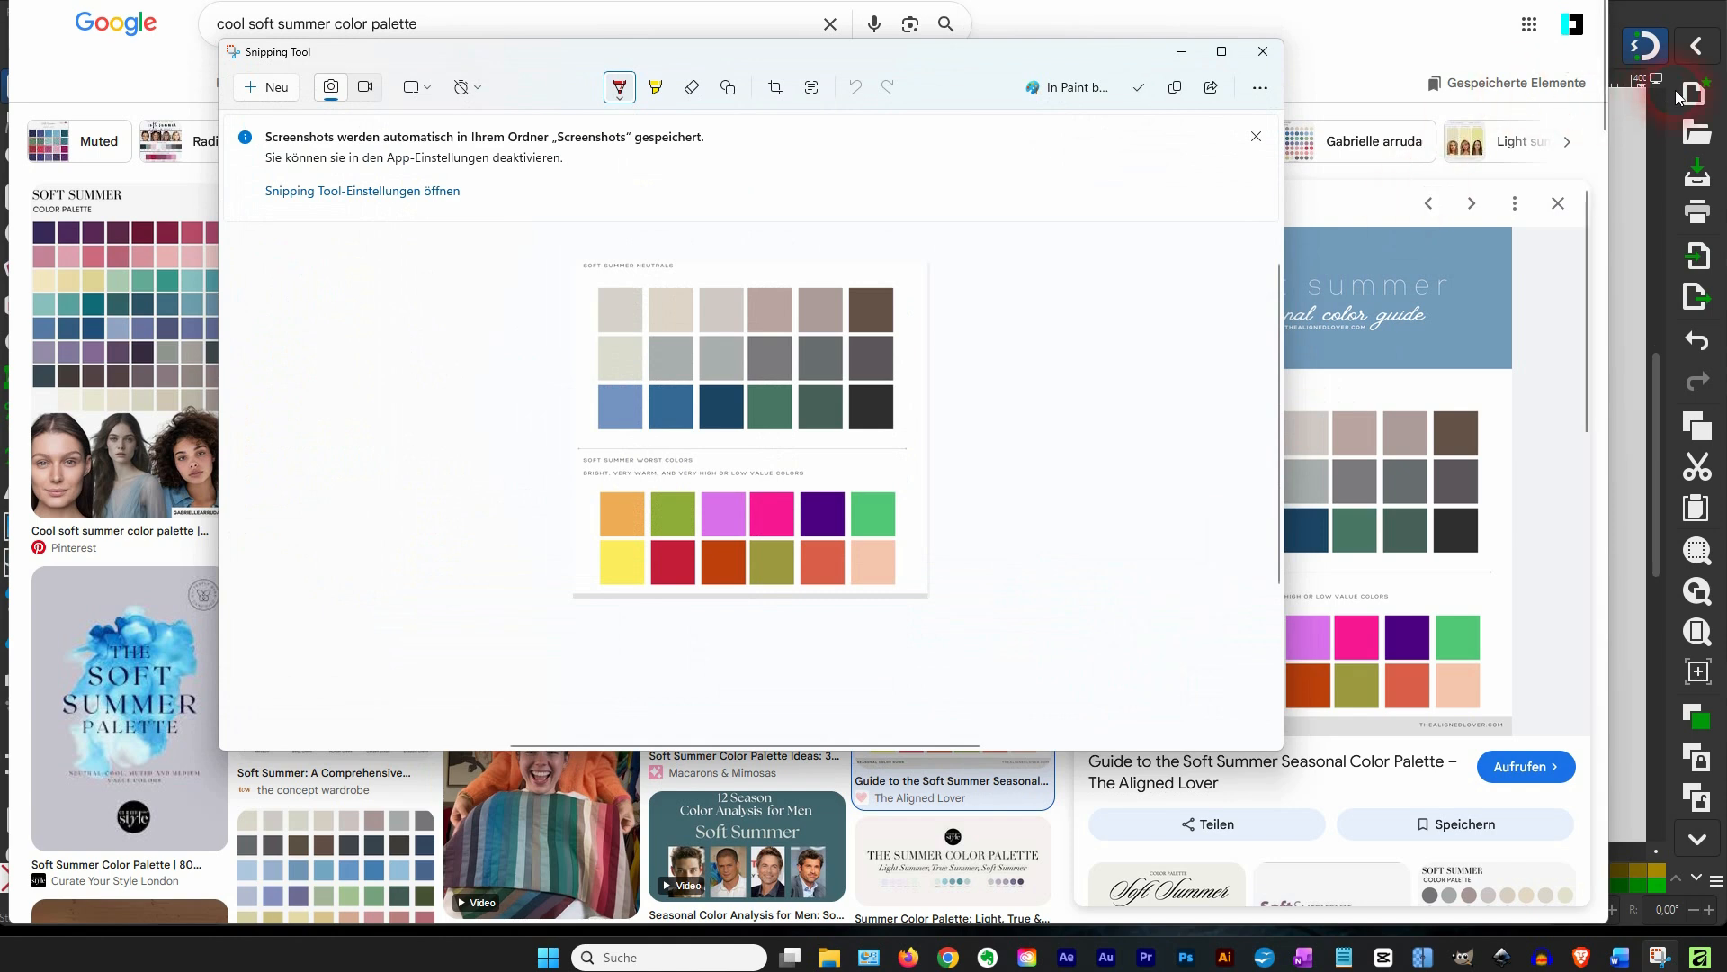
Return to Inkscape, import tut palette 2 as an embedded image and move it above the left and middle squares
left_click(1648, 211)
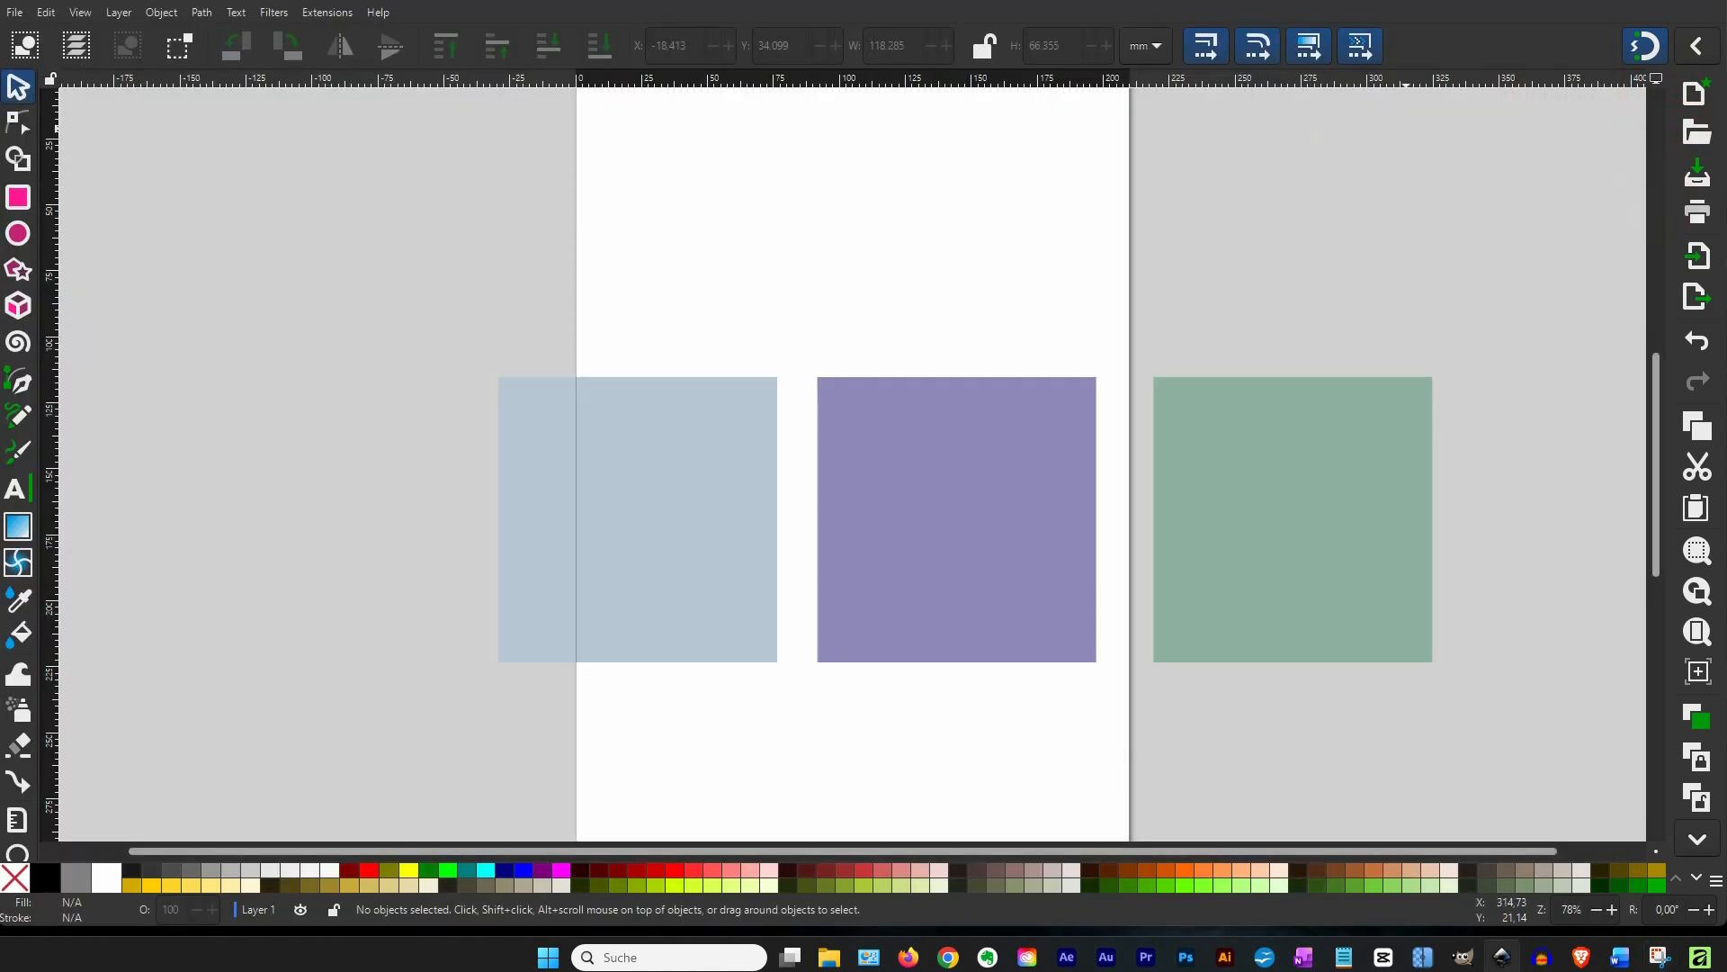
key("ctrl+i")
double_click(238, 59)
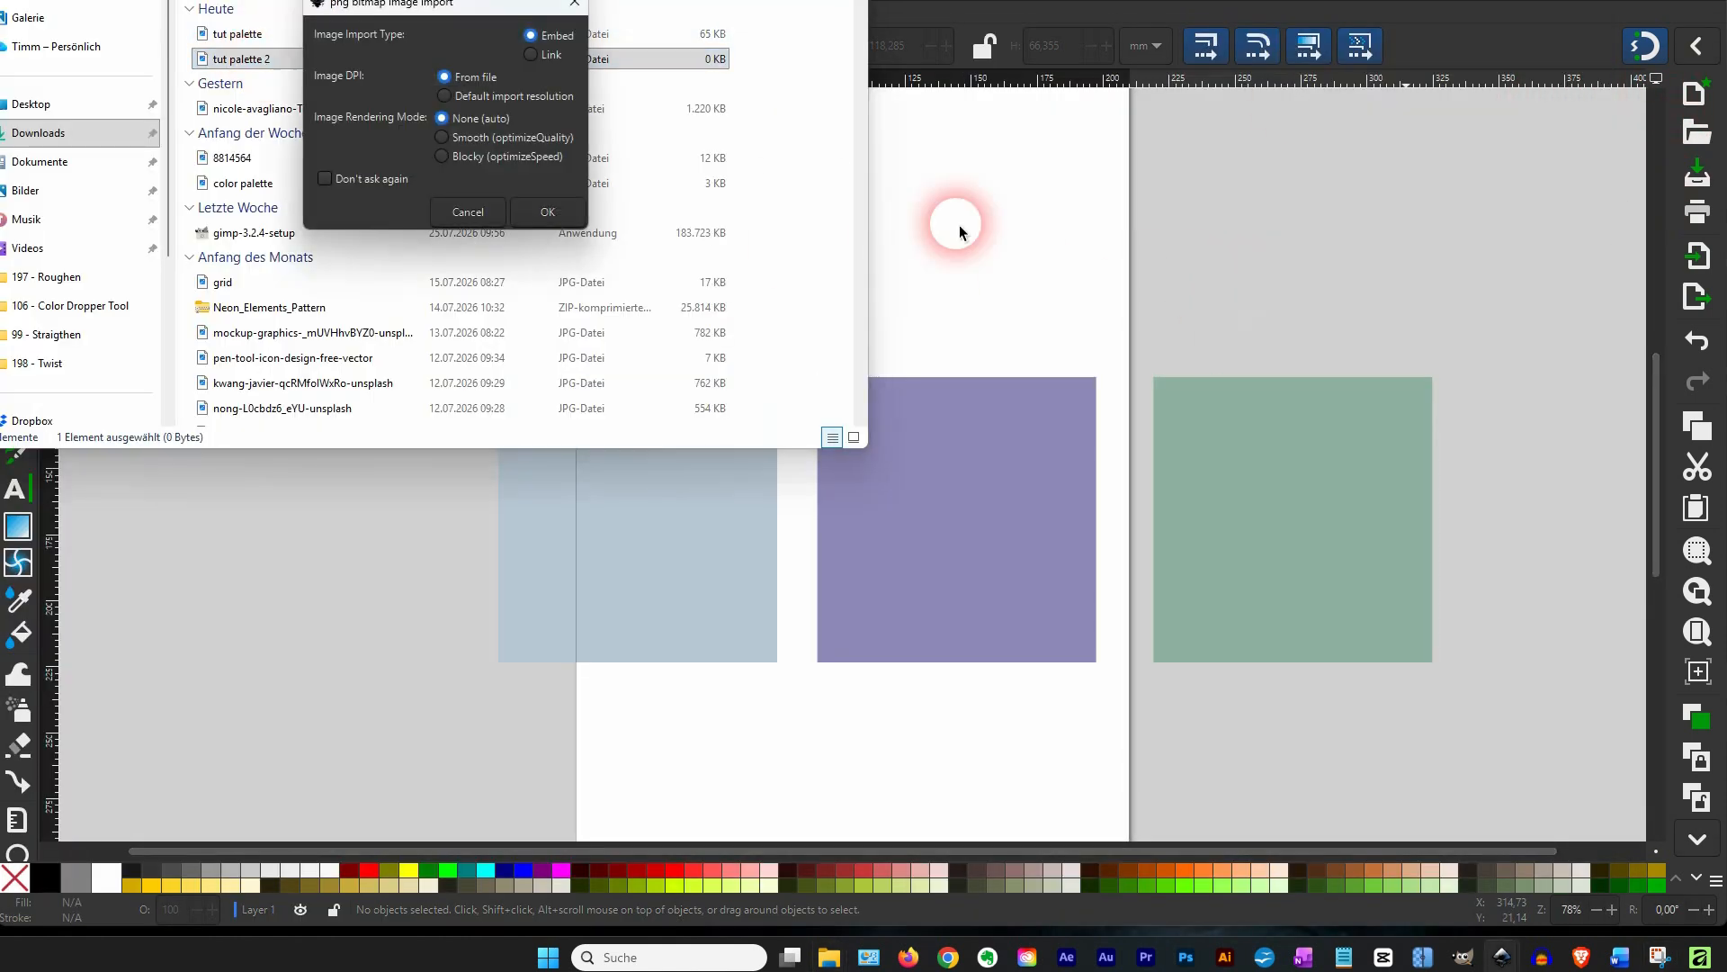
left_click(529, 213)
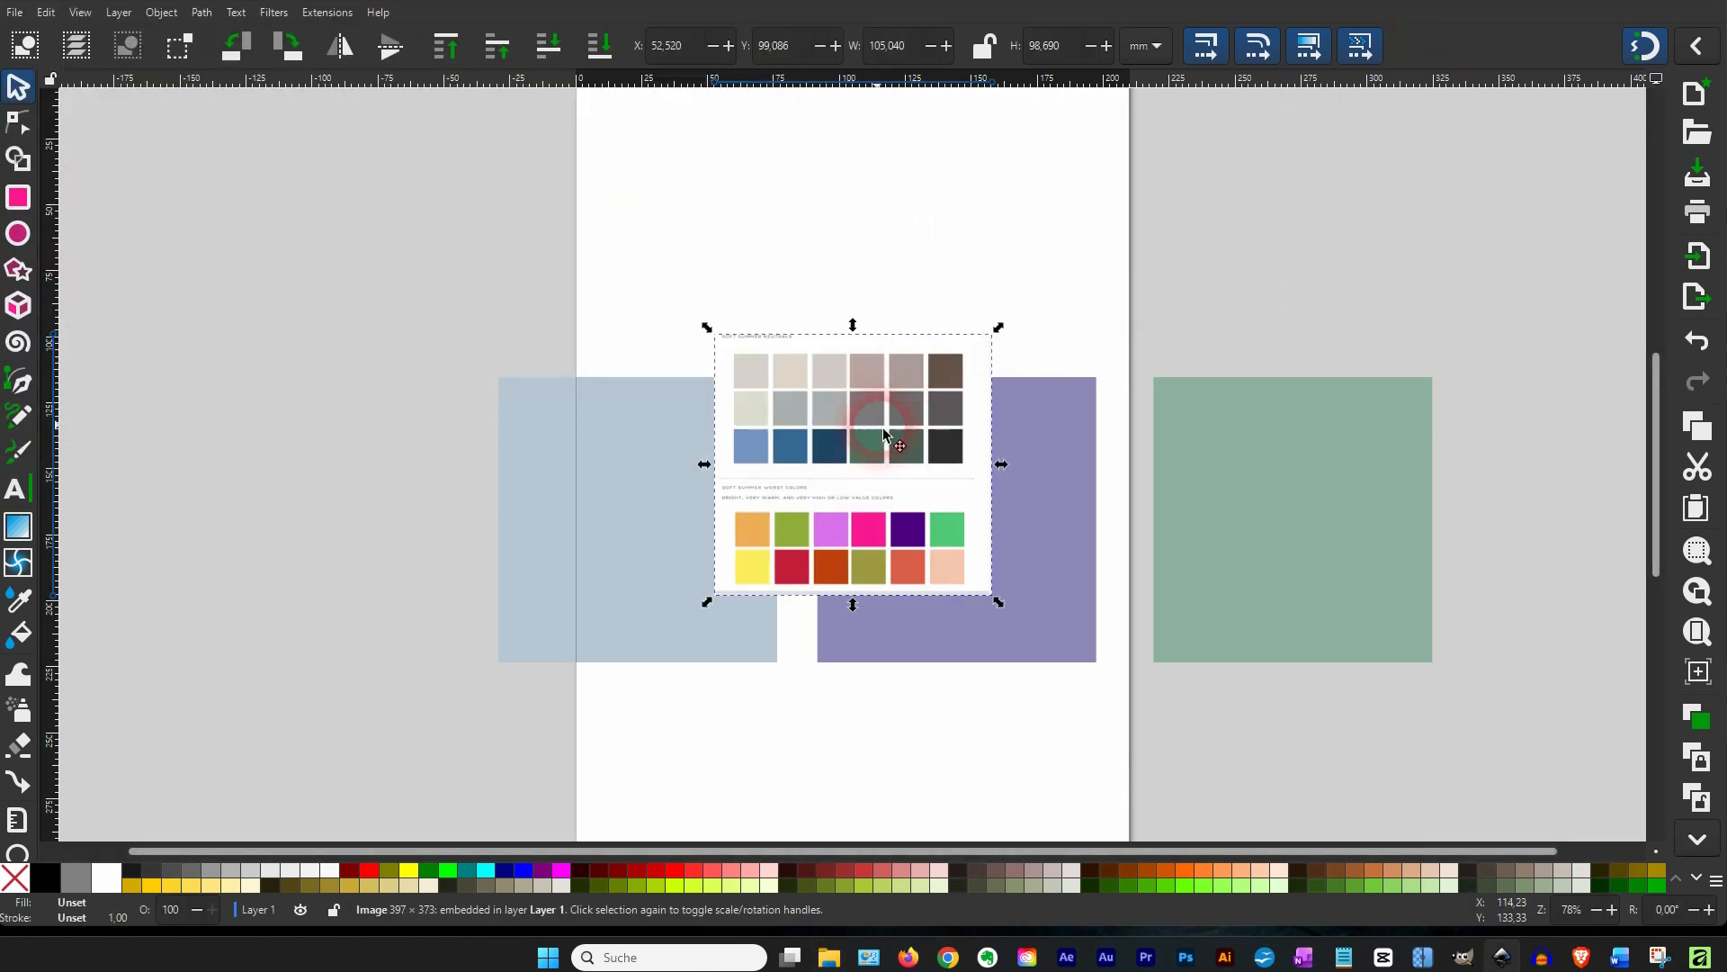
left_click_drag(871, 416, 765, 197)
Fill the left square with the orange sampled from the palette's first worst-color swatch
left_click(576, 450)
left_click(18, 599)
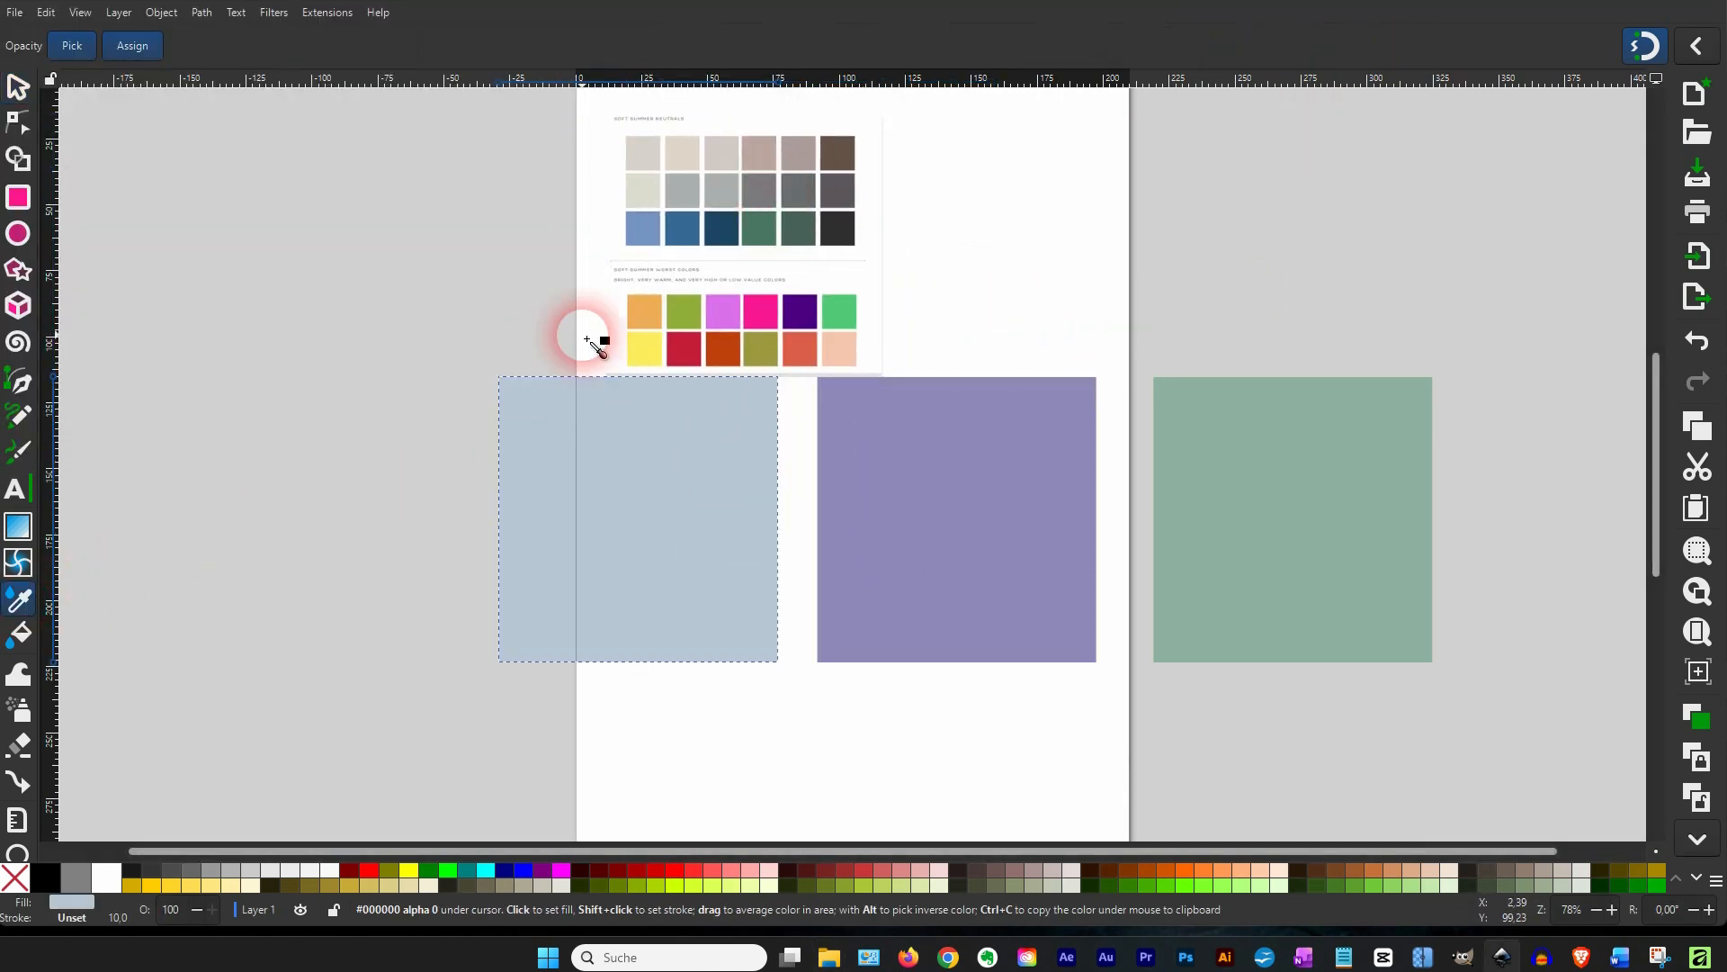
left_click(640, 315)
Flip the imported palette image vertically
left_click(18, 87)
left_click(920, 514)
key("i")
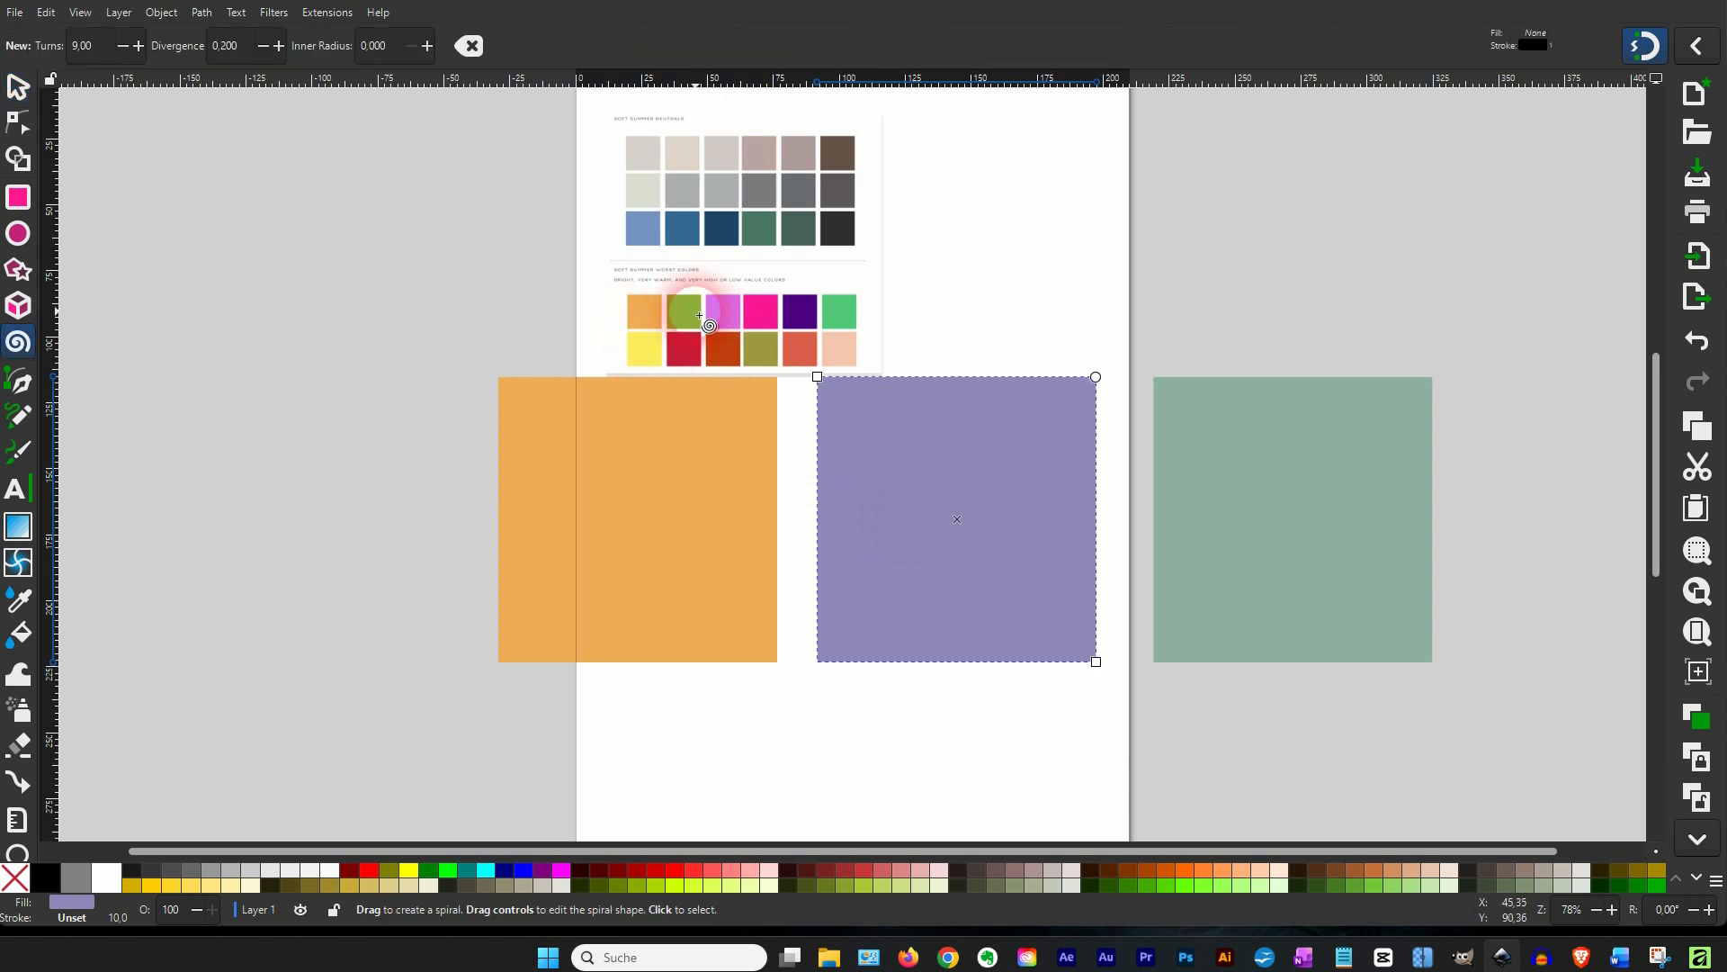
left_click(714, 374)
left_click(18, 601)
key("v")
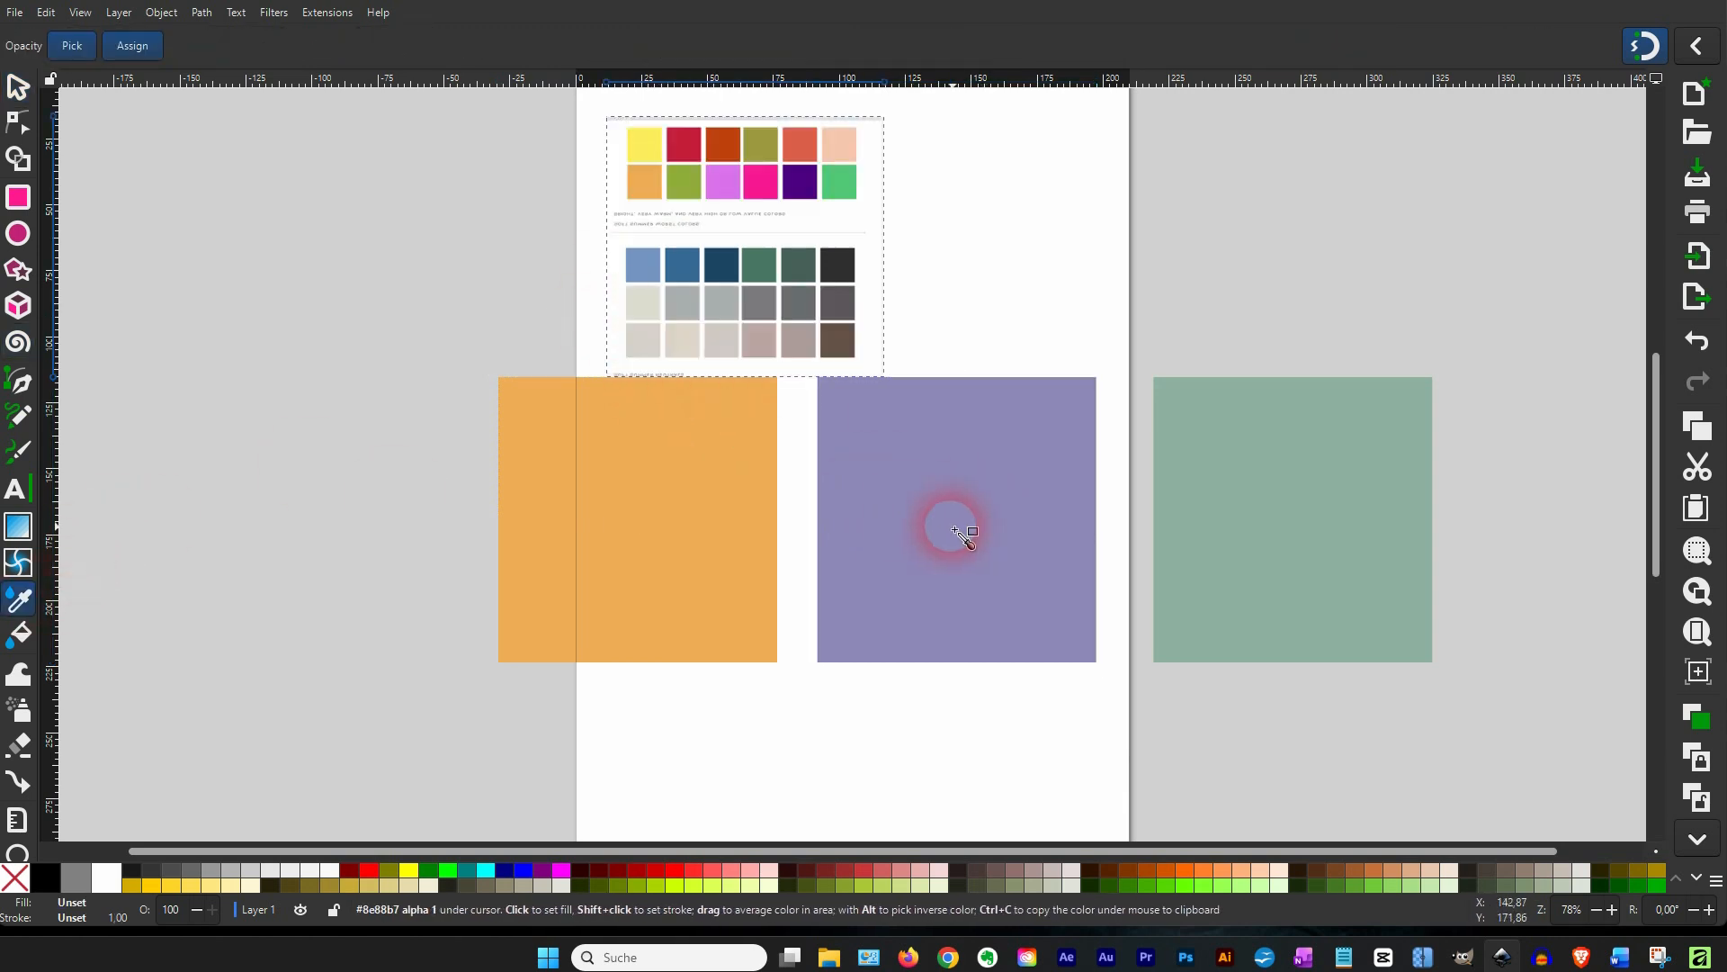
Fill the middle square with the dark navy blue sampled from the palette's neutral swatches
left_click(18, 87)
left_click(996, 452)
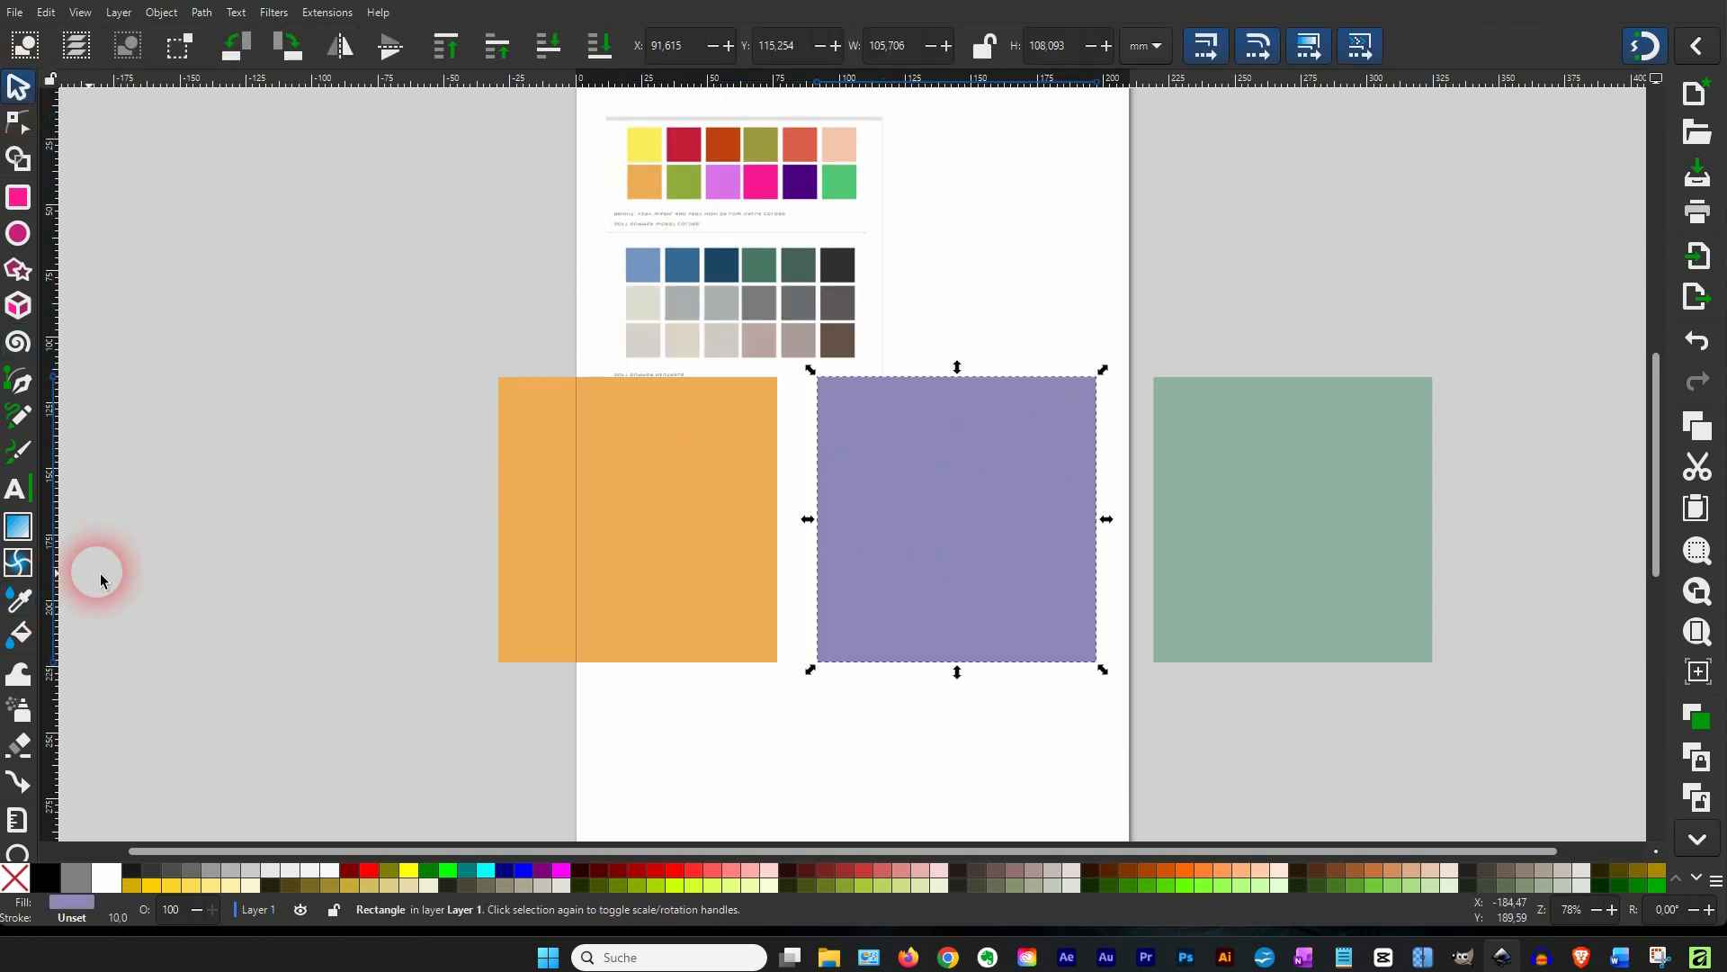
left_click(18, 599)
left_click(721, 277)
Fill the right square with the dark purplish grey sampled from the palette's neutral swatches, and deselect it
left_click(18, 87)
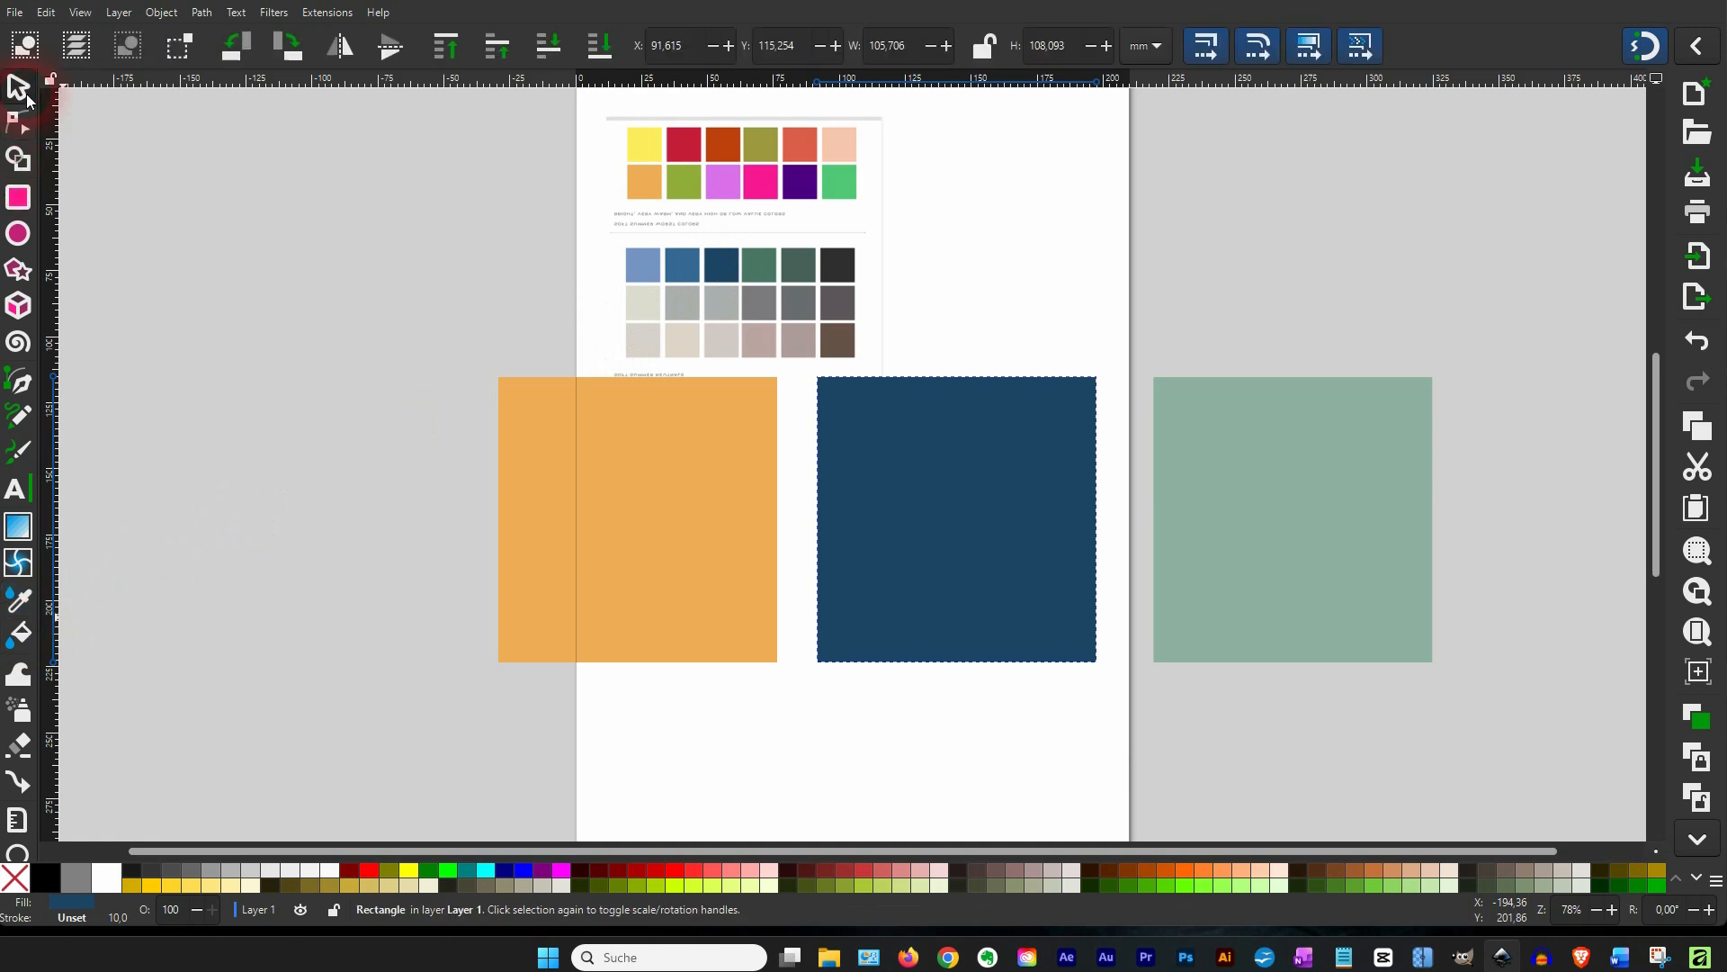
left_click(1267, 470)
left_click(18, 600)
left_click(836, 297)
left_click(18, 87)
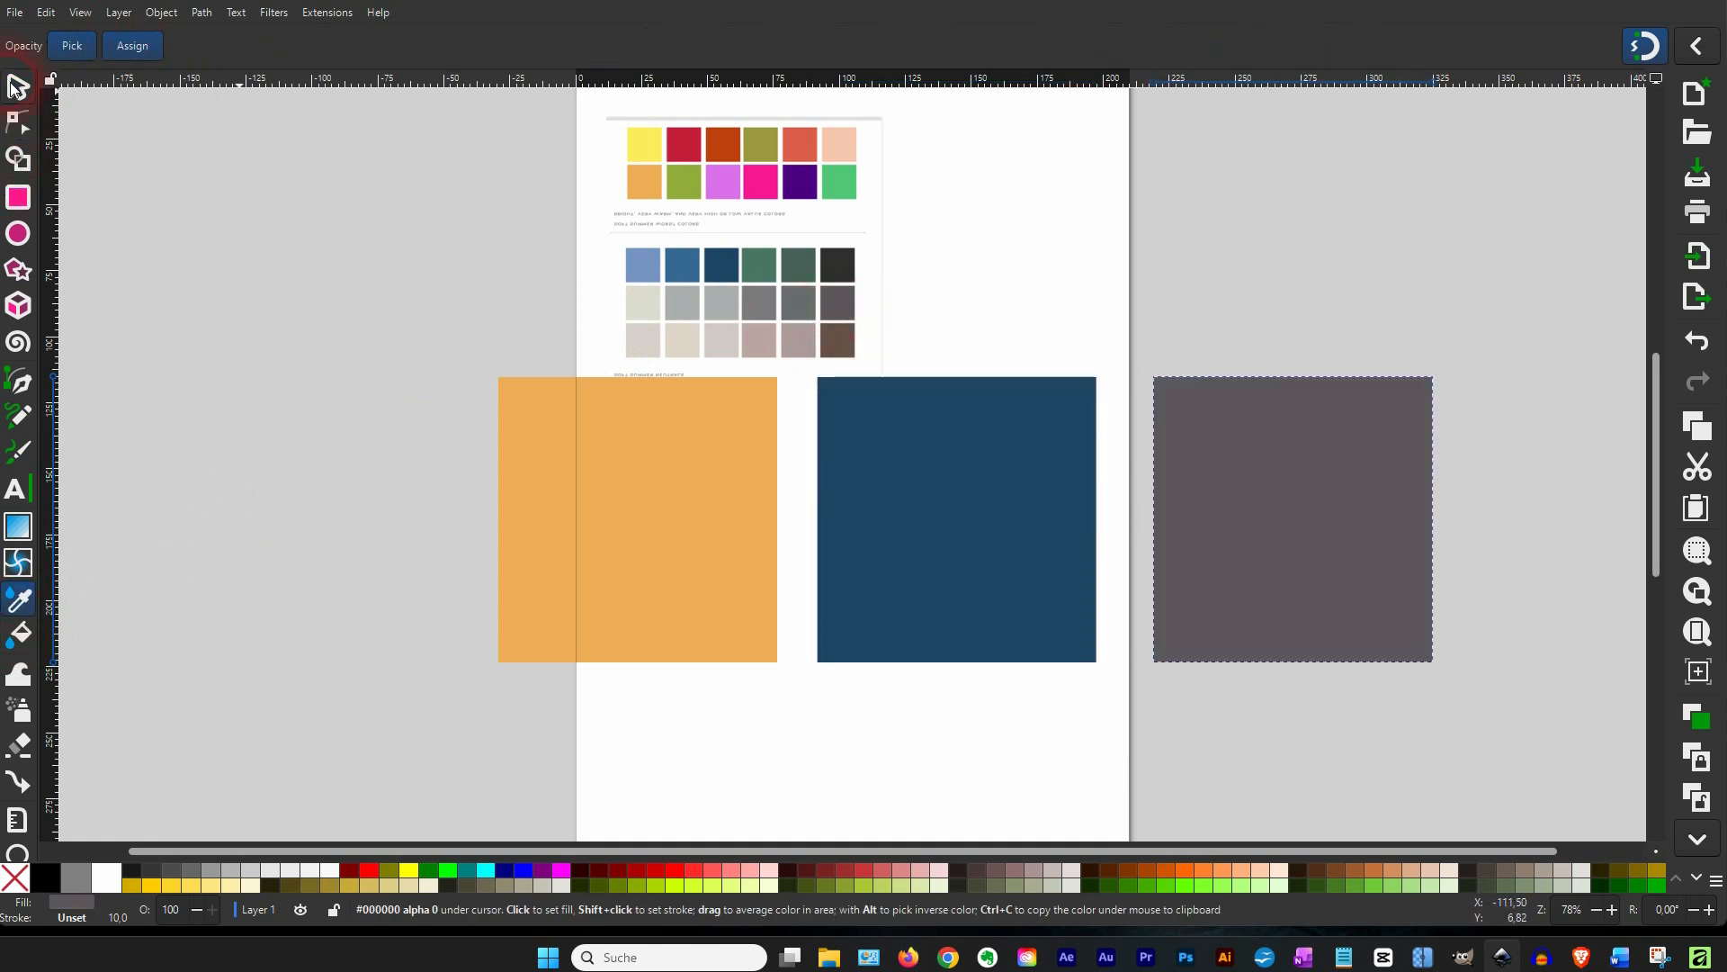
left_click(1206, 297)
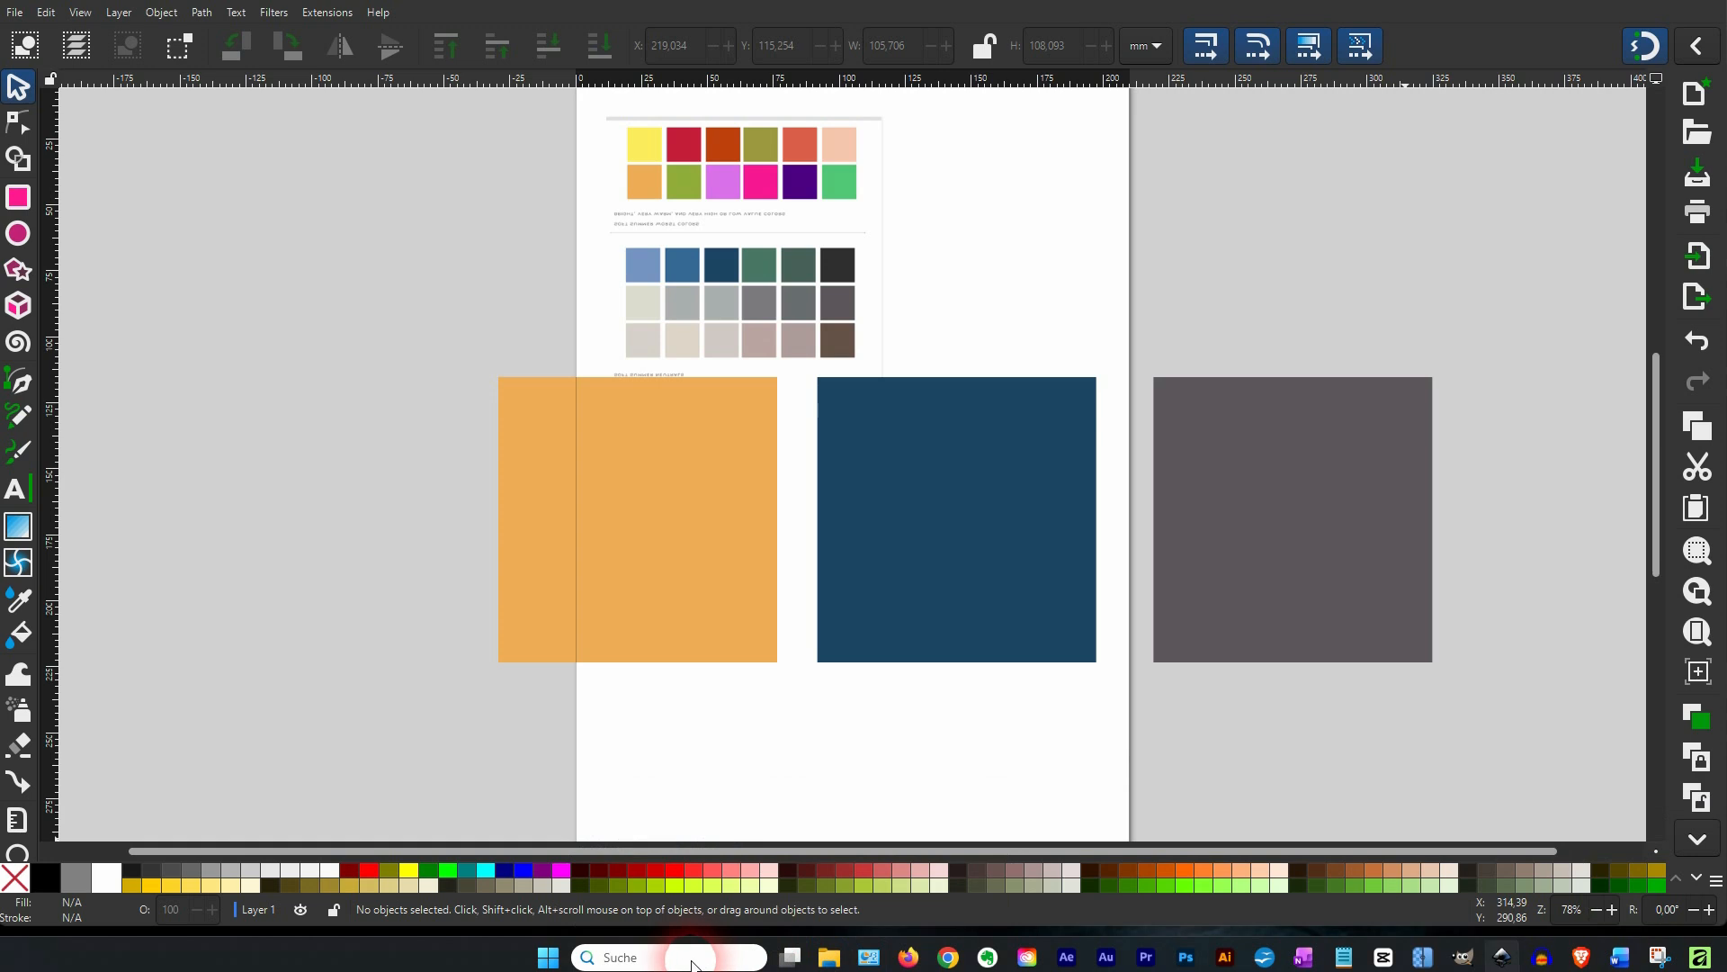
Search Windows for "snipping" to find the built-in screenshot app
left_click(692, 959)
type("snipping")
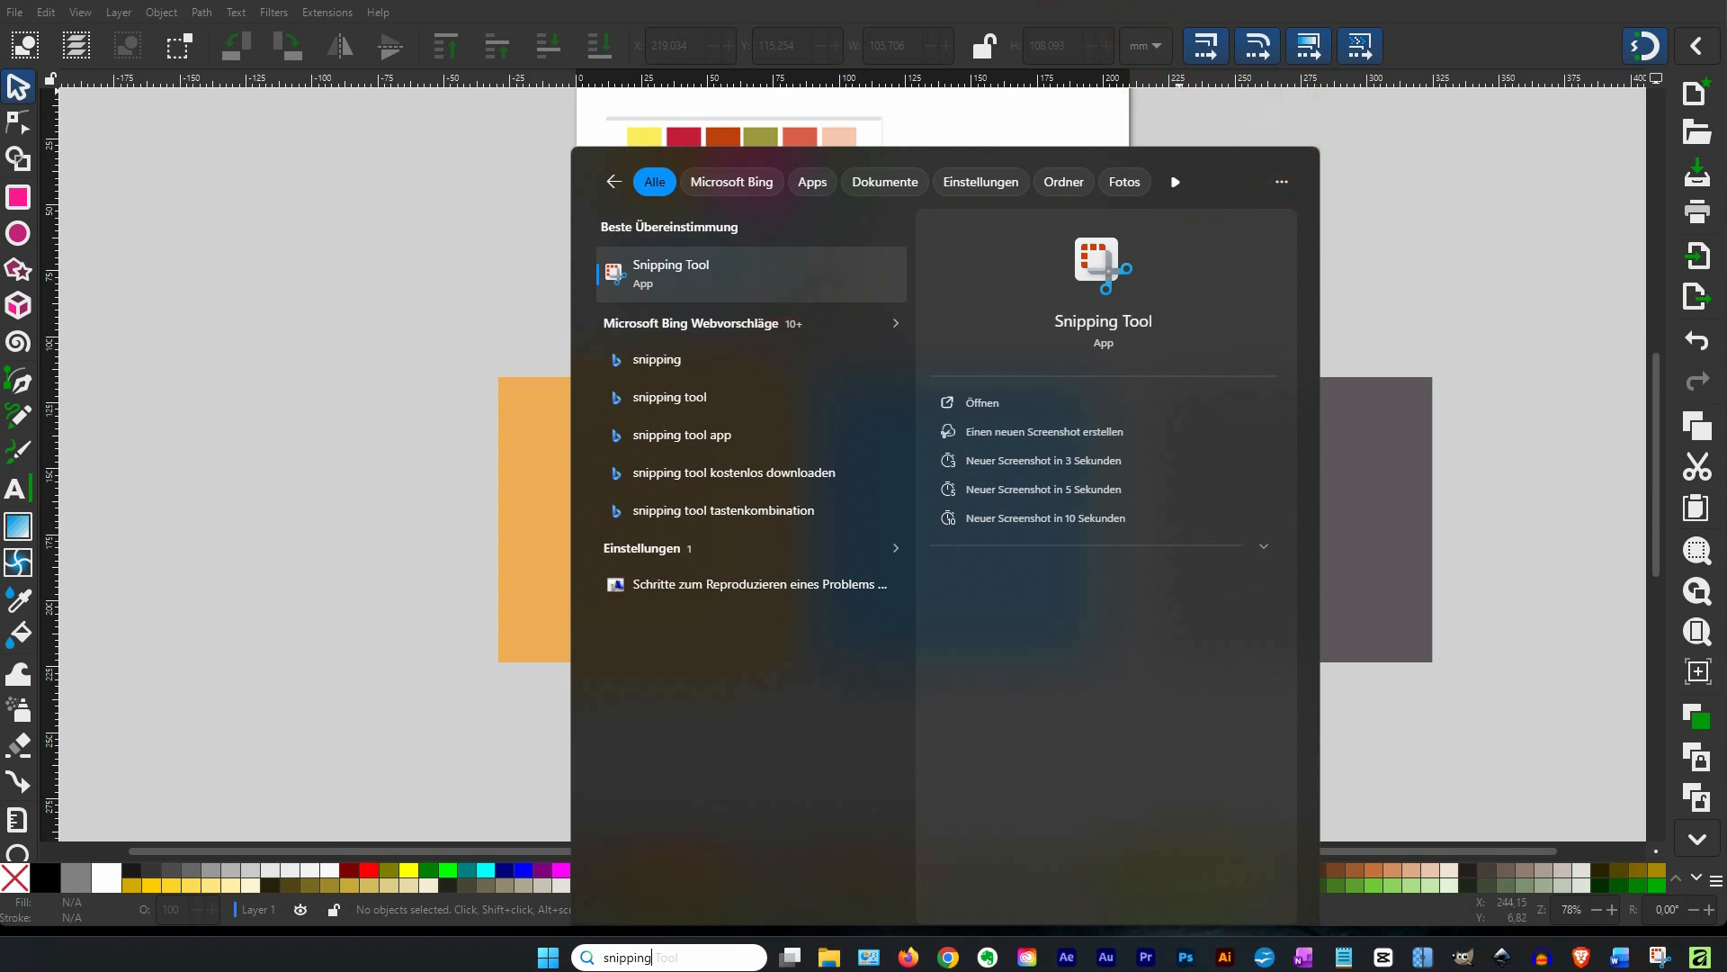
Switch to Firefox, search Google for "screenshot tool", look through all web results, and return to Inkscape
key("alt+Tab")
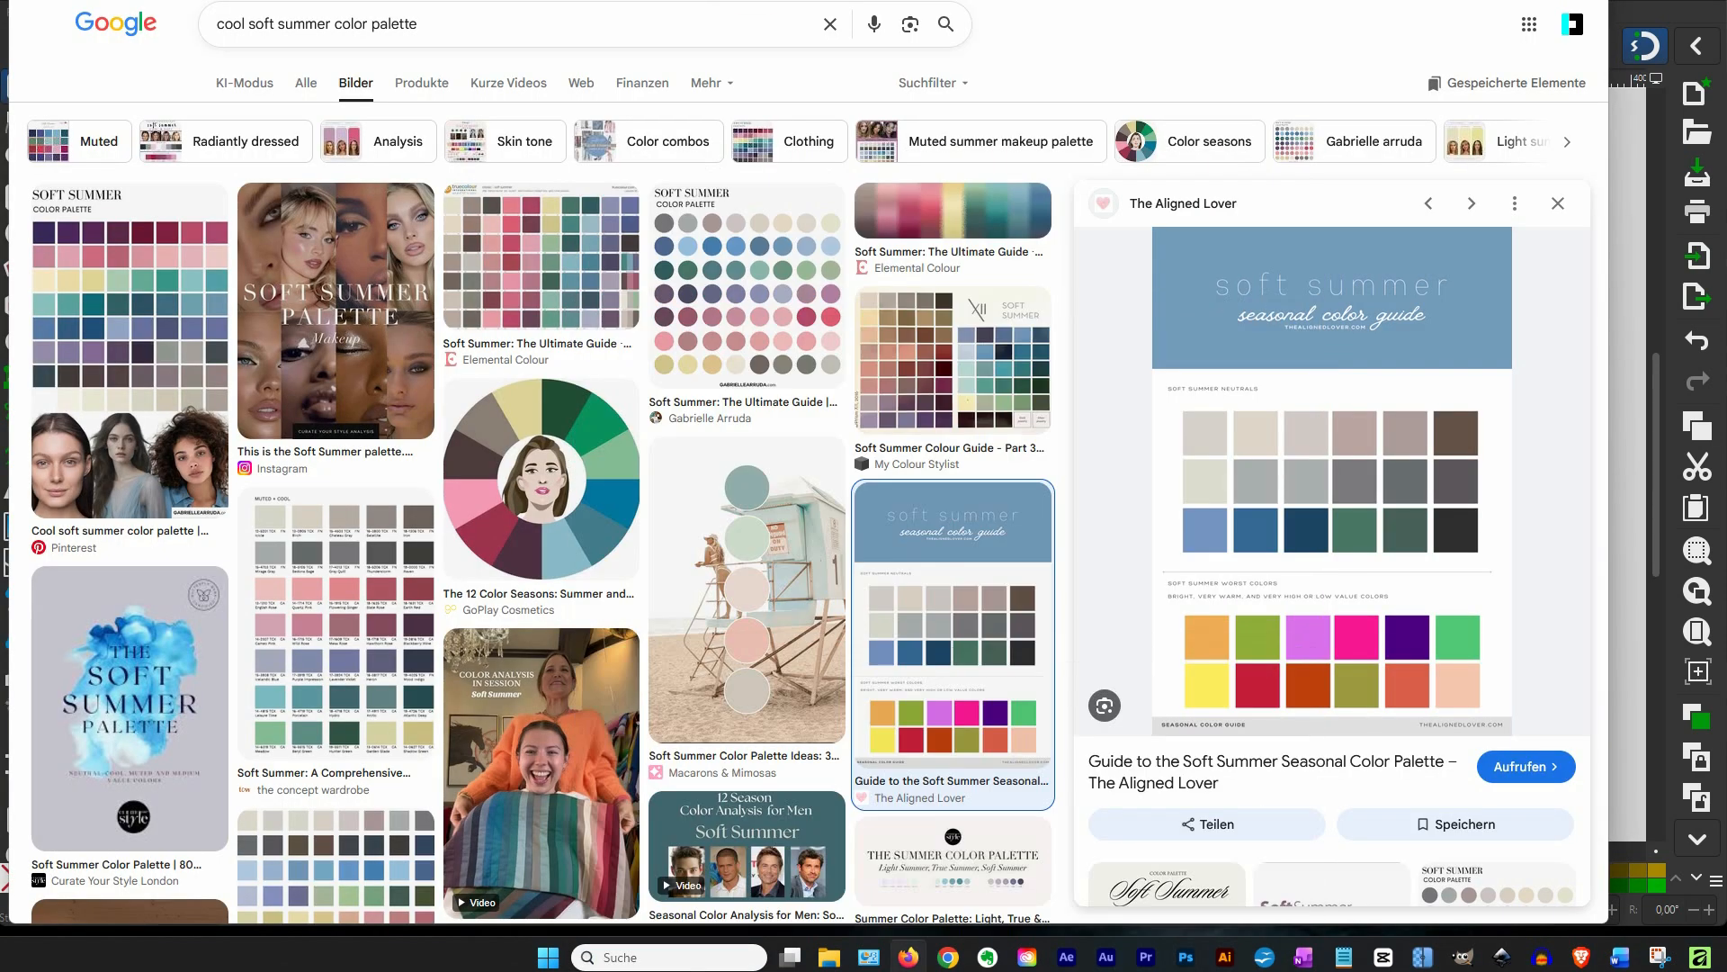
left_click_drag(431, 23, 191, 33)
type("scree")
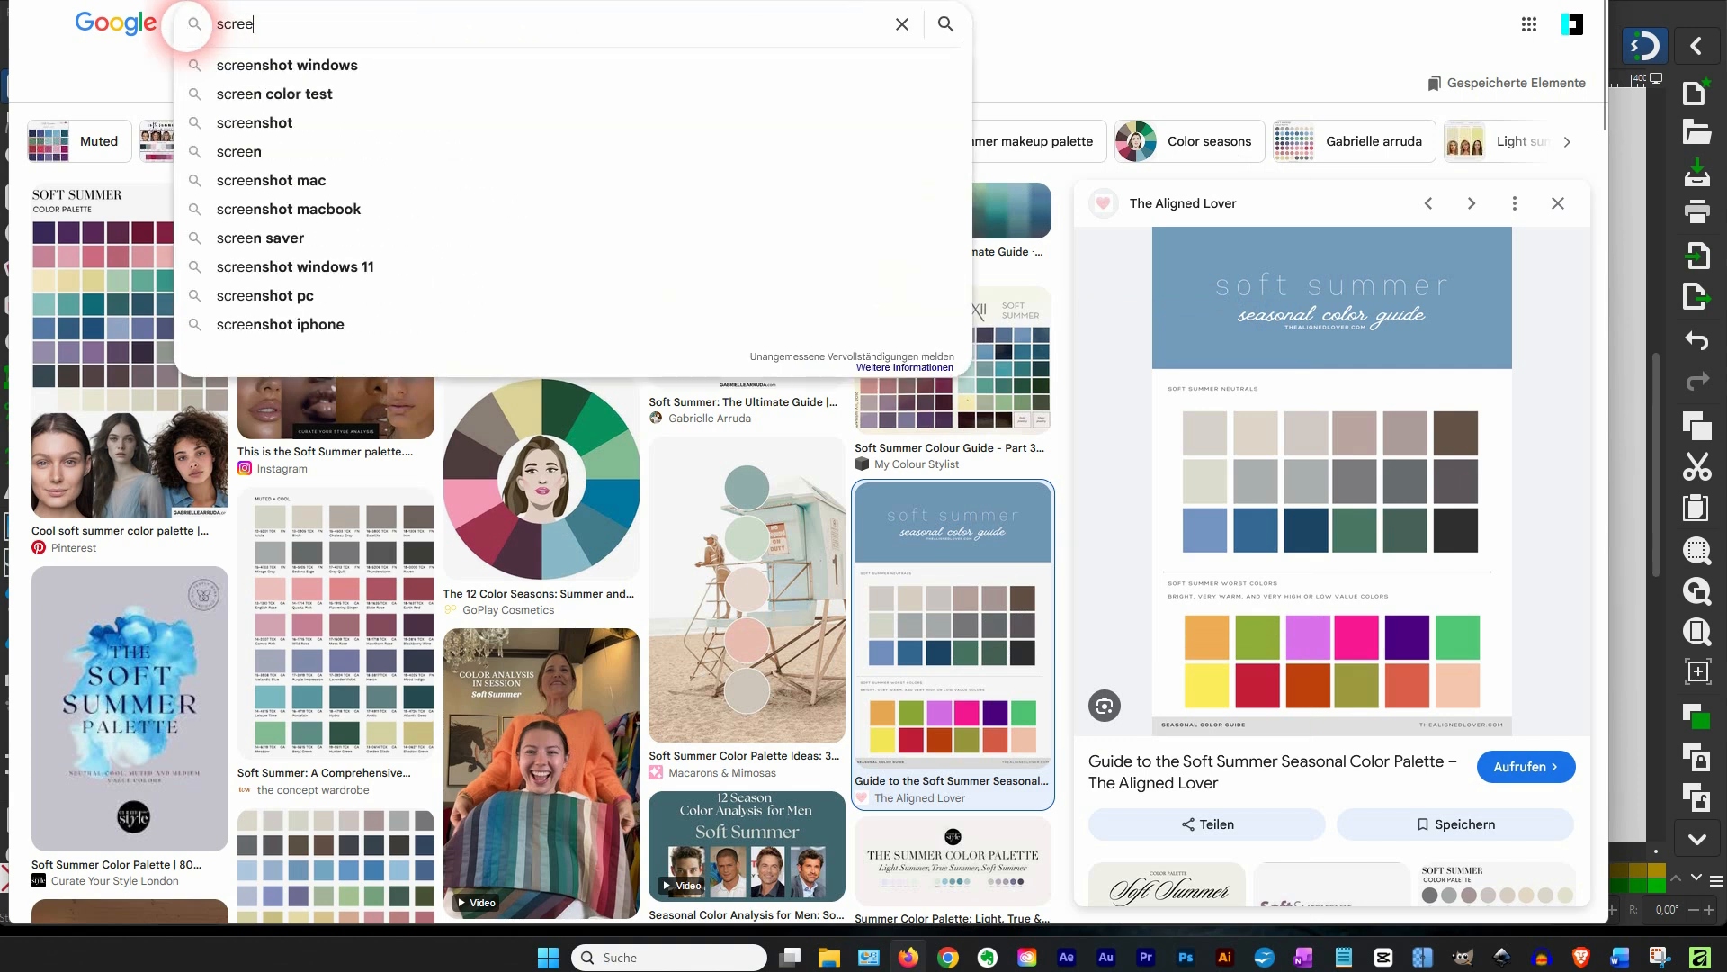
type("nshot tool")
key("Return")
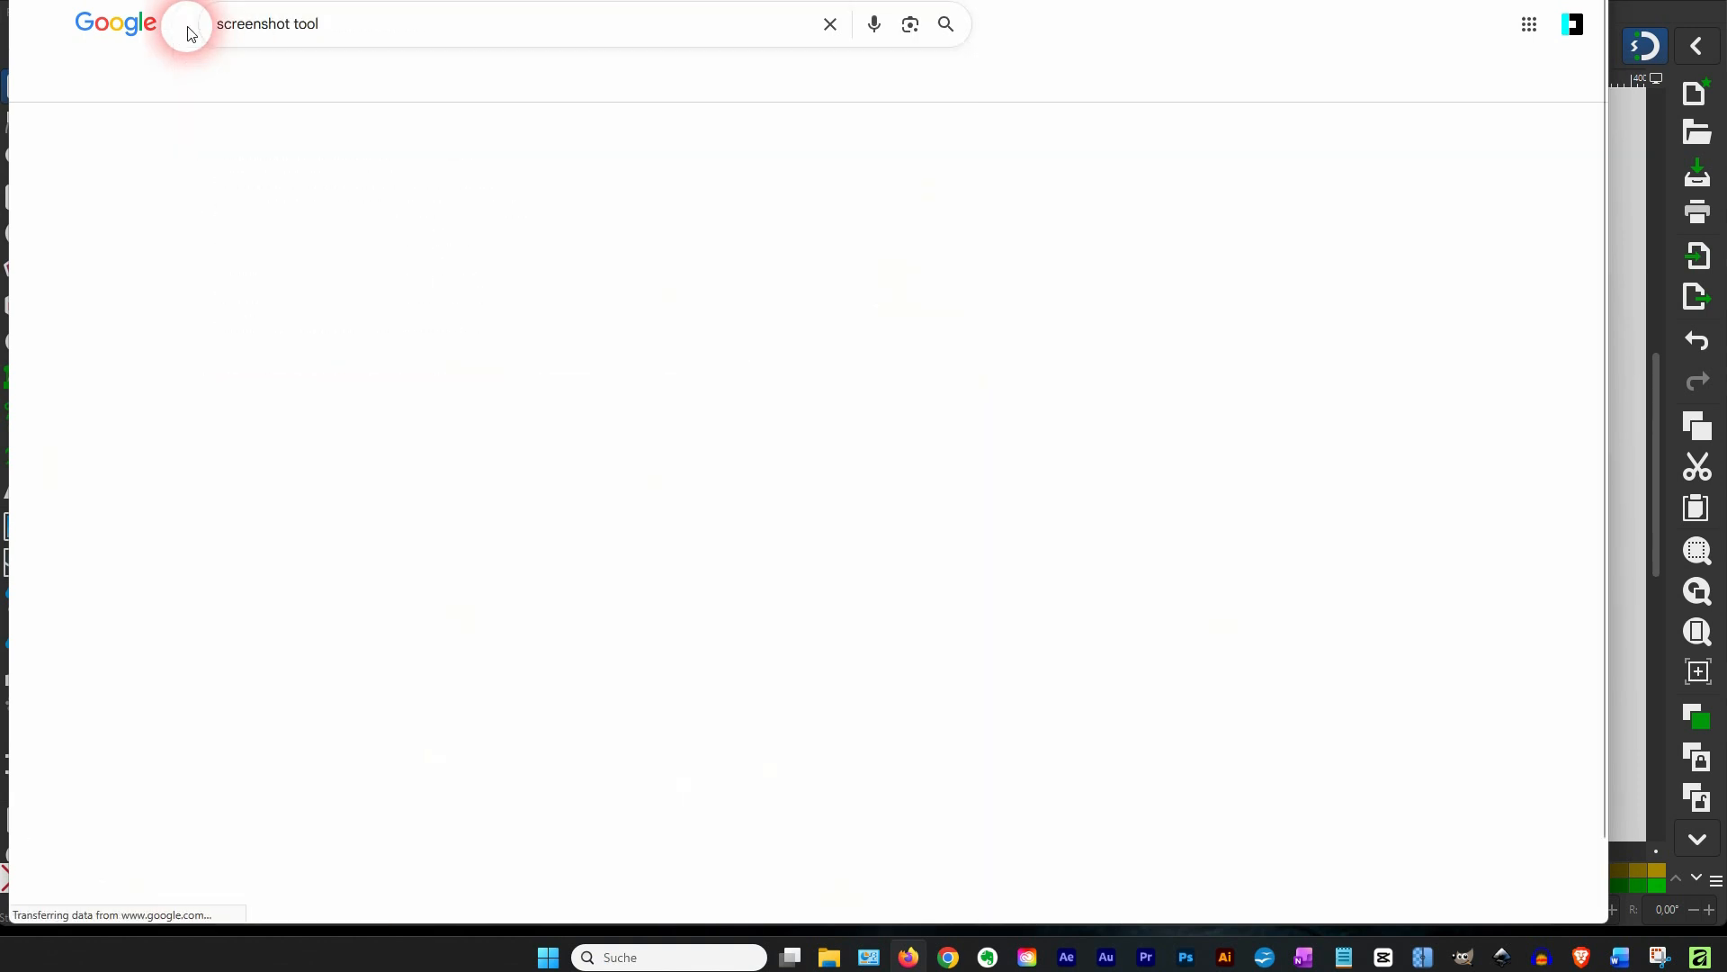
left_click(307, 87)
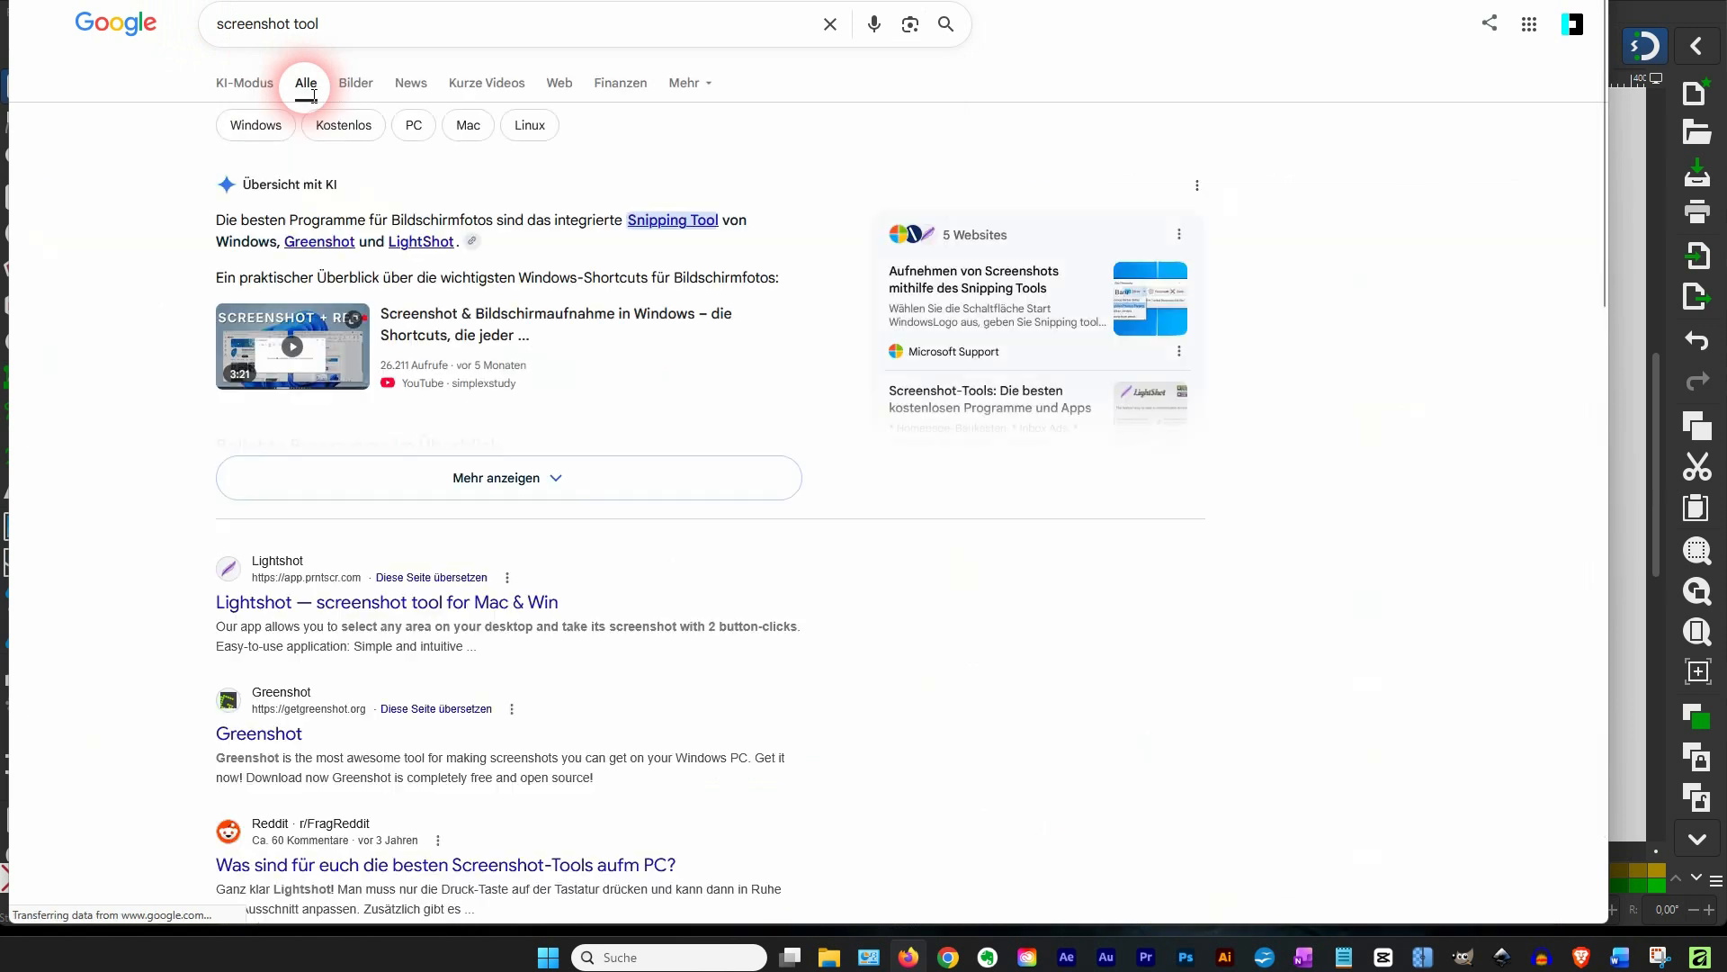
scroll(1067, 429, "down", 4)
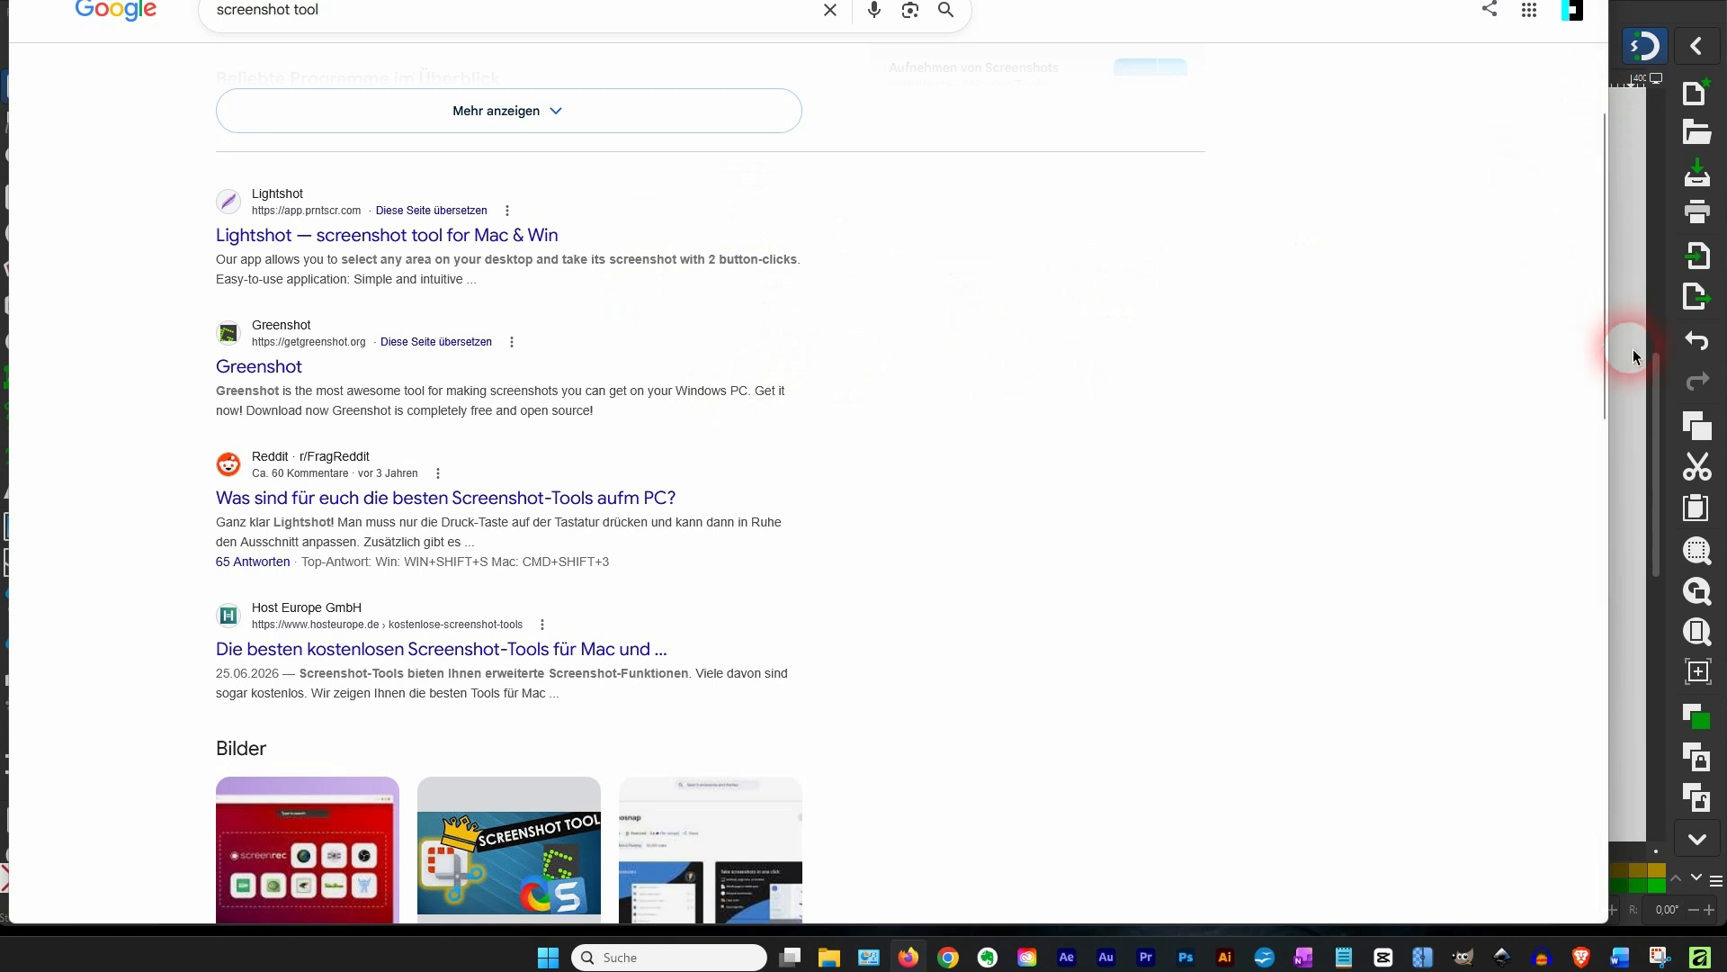
left_click(1659, 423)
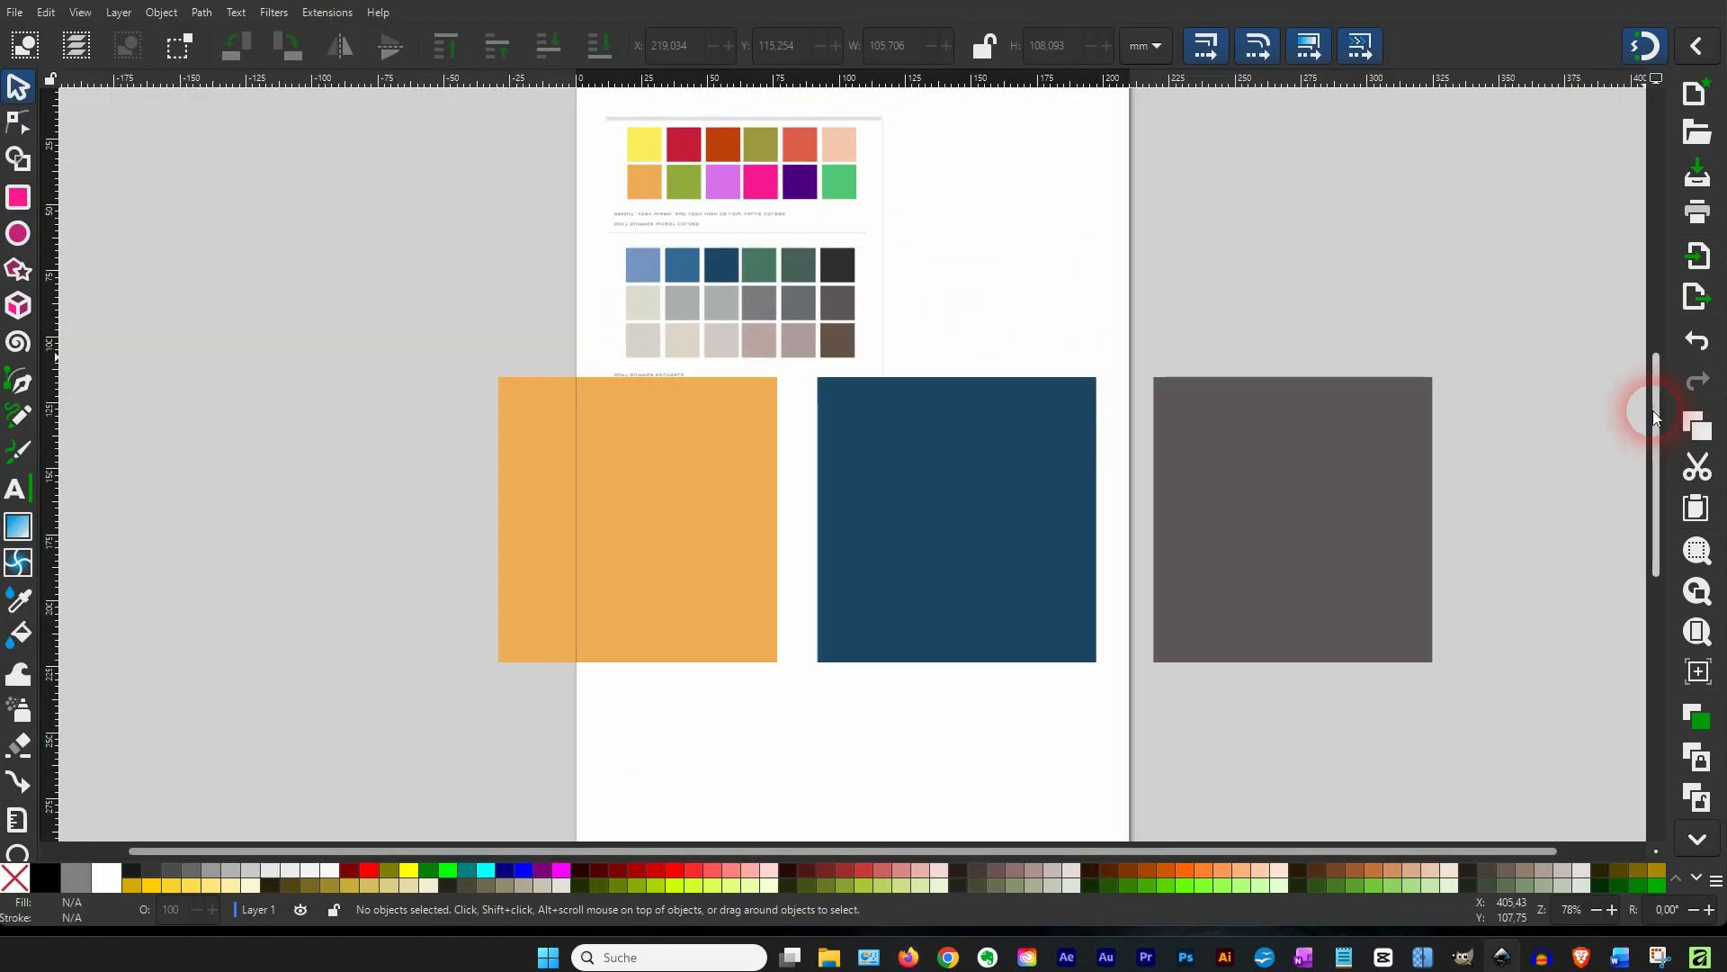